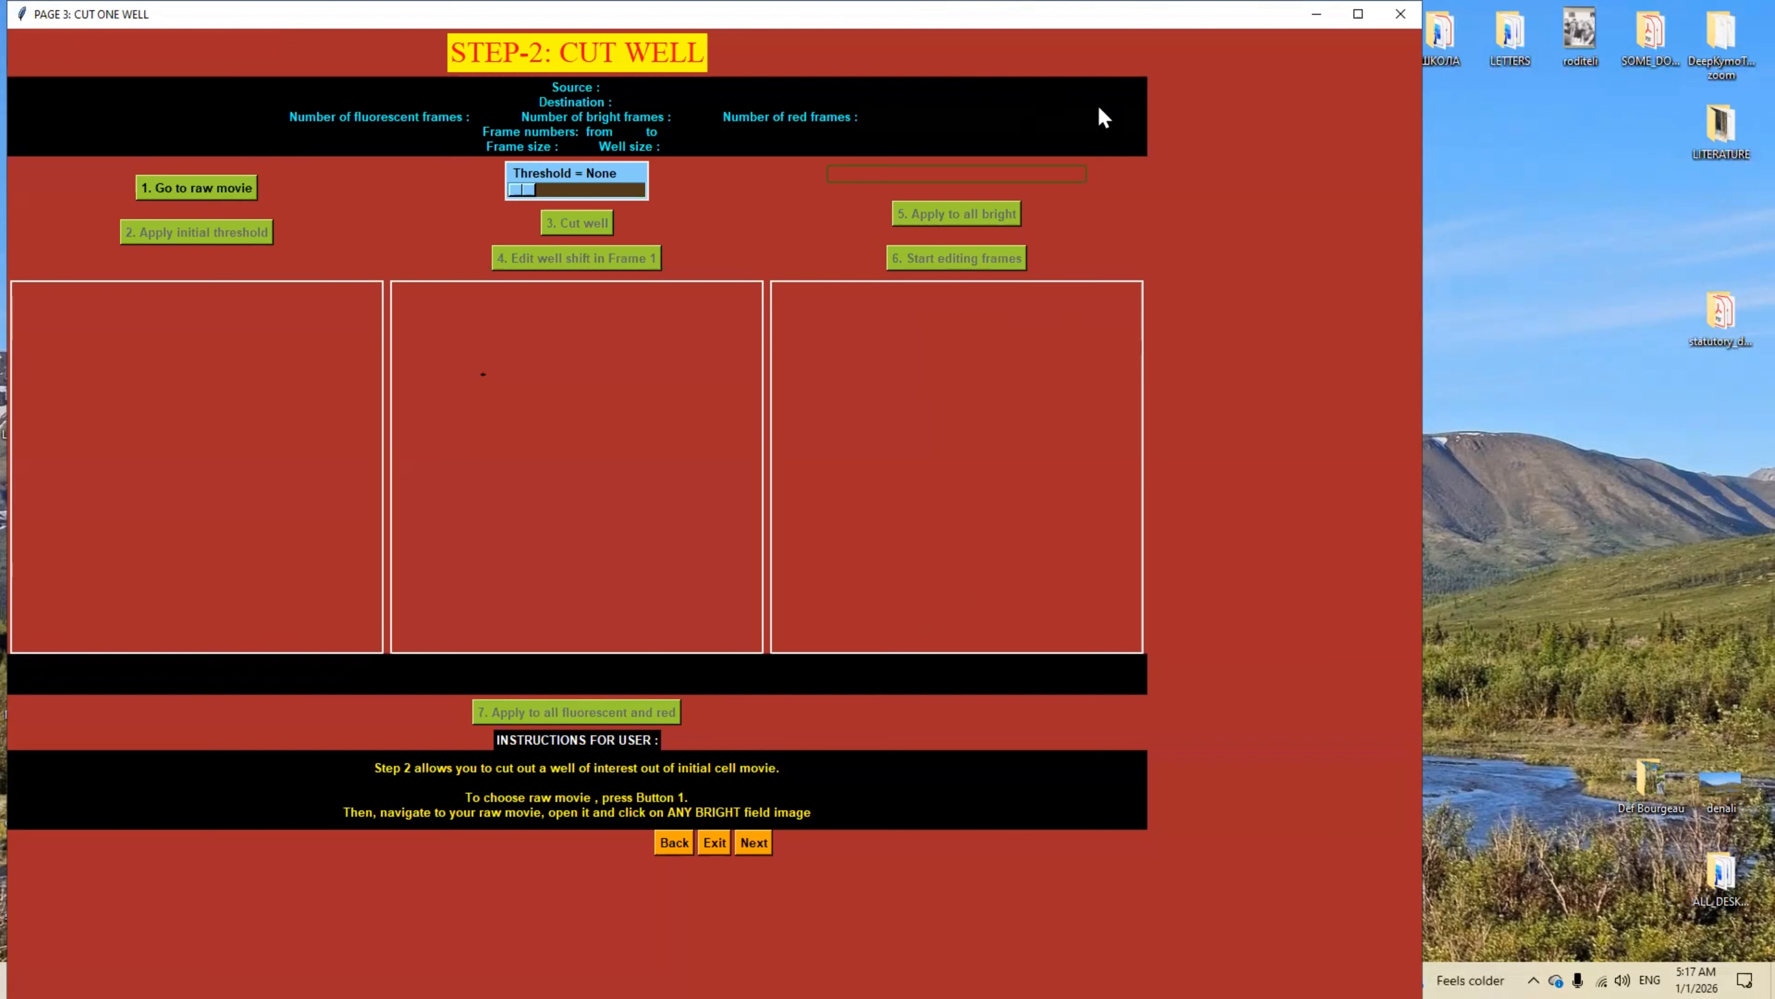
Minimize the Cut One Well window and open the MOVIES folder inside the desktop's DeepKymoTracker folder
{"action": "left_click", "coordinate": [1317, 14]}
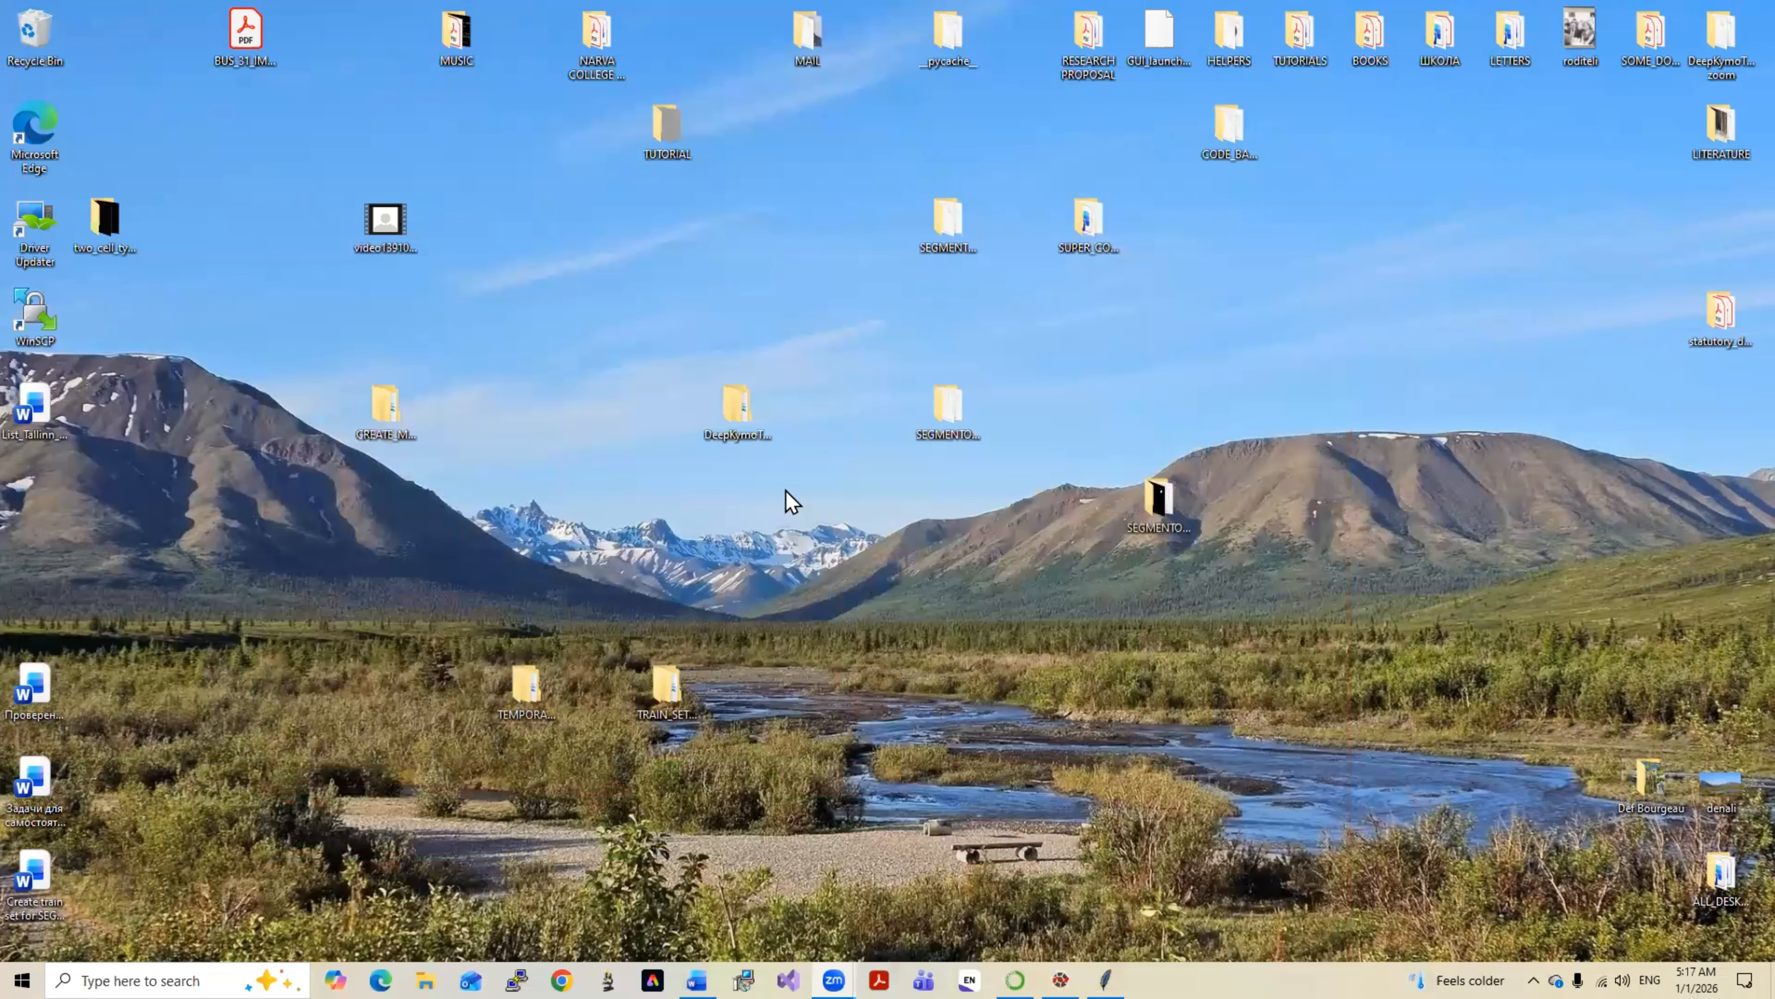
{"action": "double_click", "coordinate": [736, 406]}
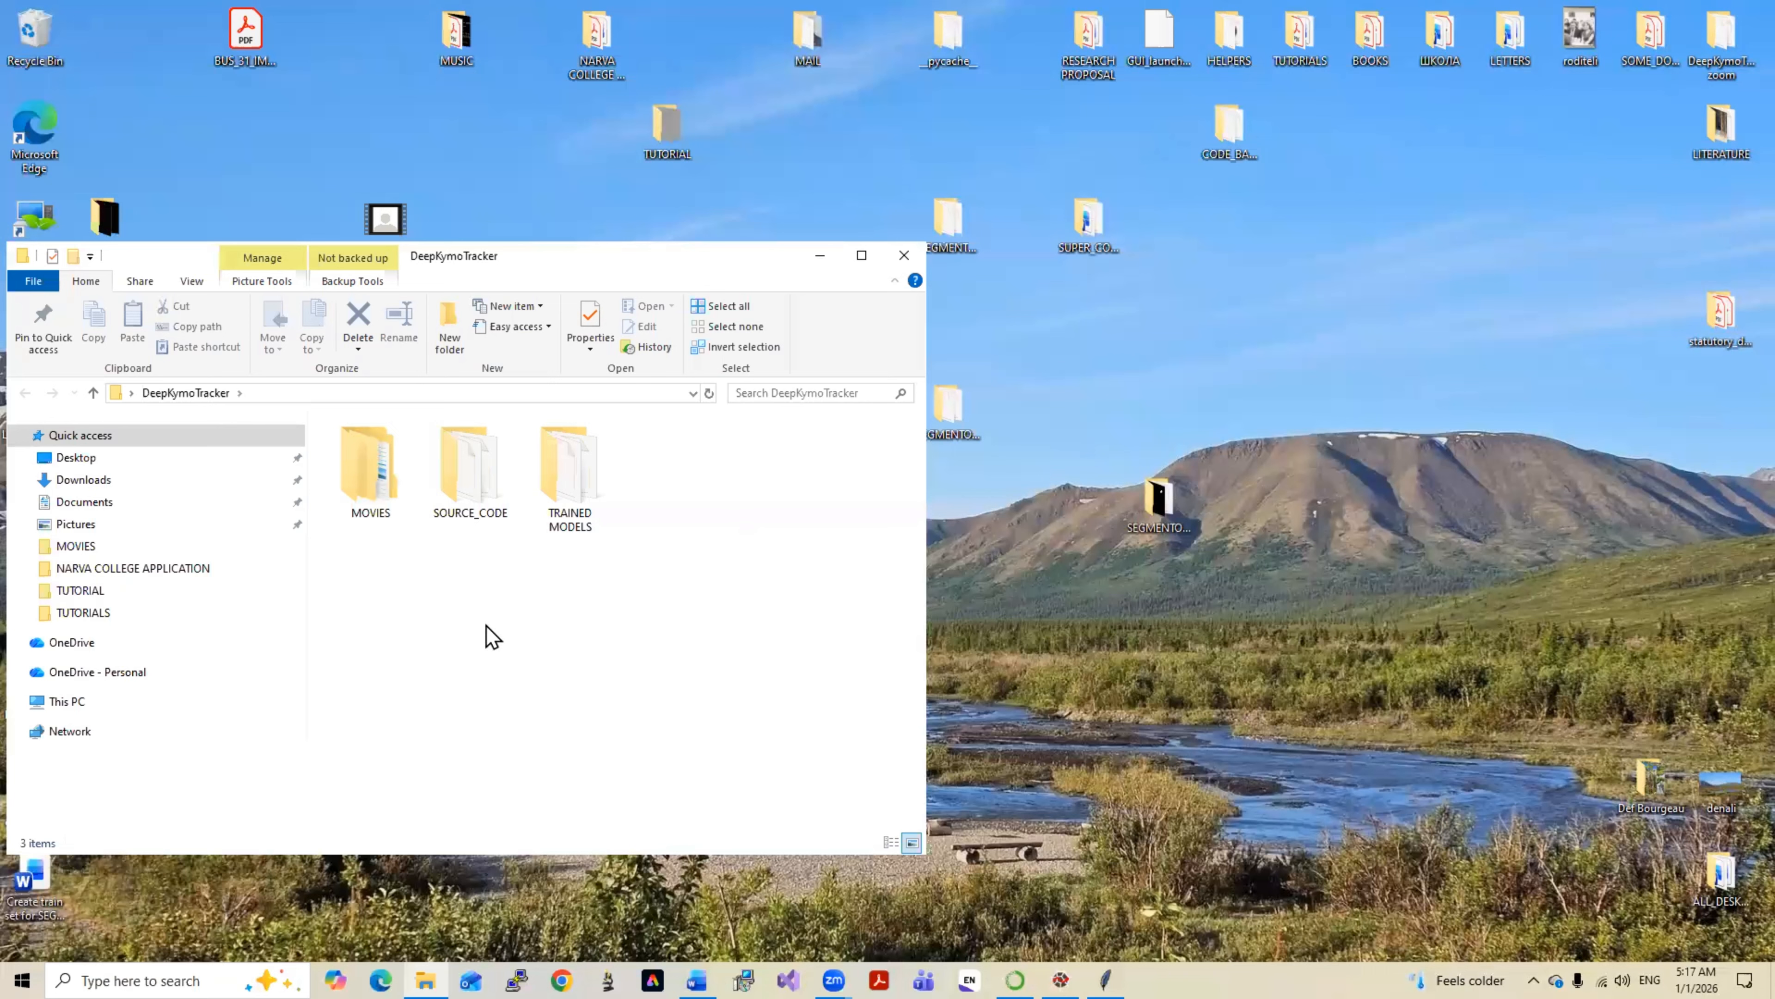
{"action": "double_click", "coordinate": [369, 490]}
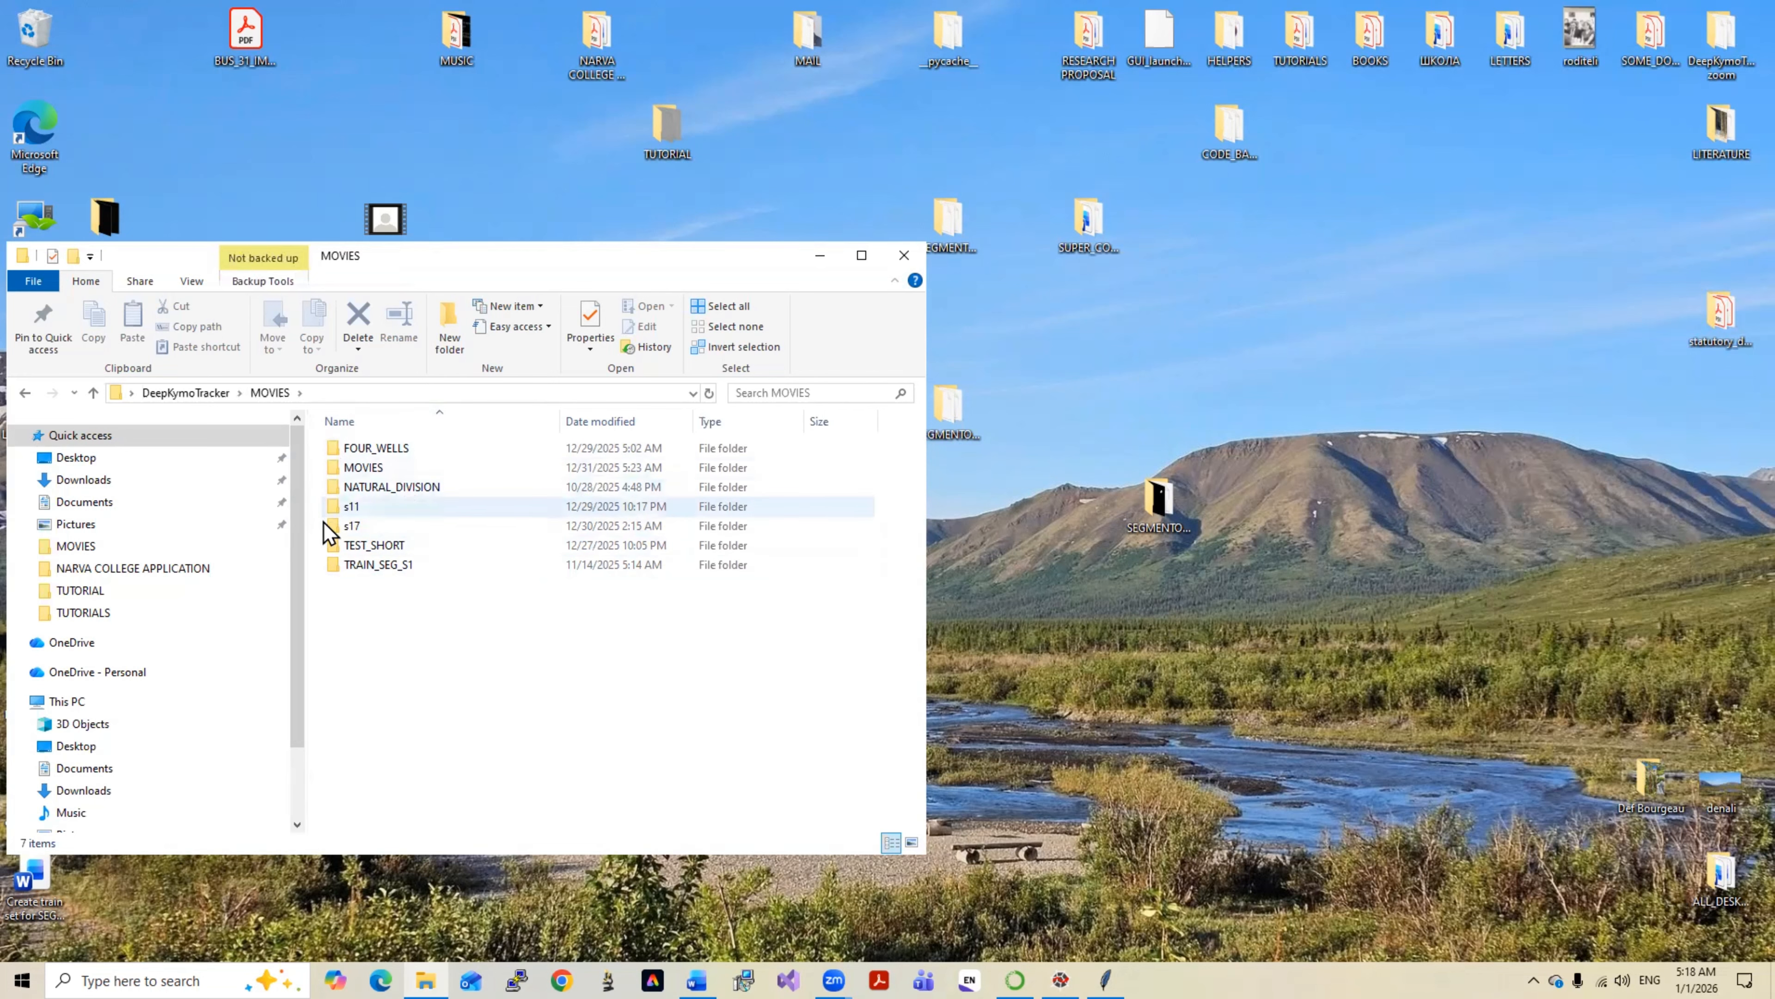
Examine the frame images in the RAW_MOVIE_s17 folder of movie s17, and return to the MOVIES folder
{"action": "double_click", "coordinate": [352, 532]}
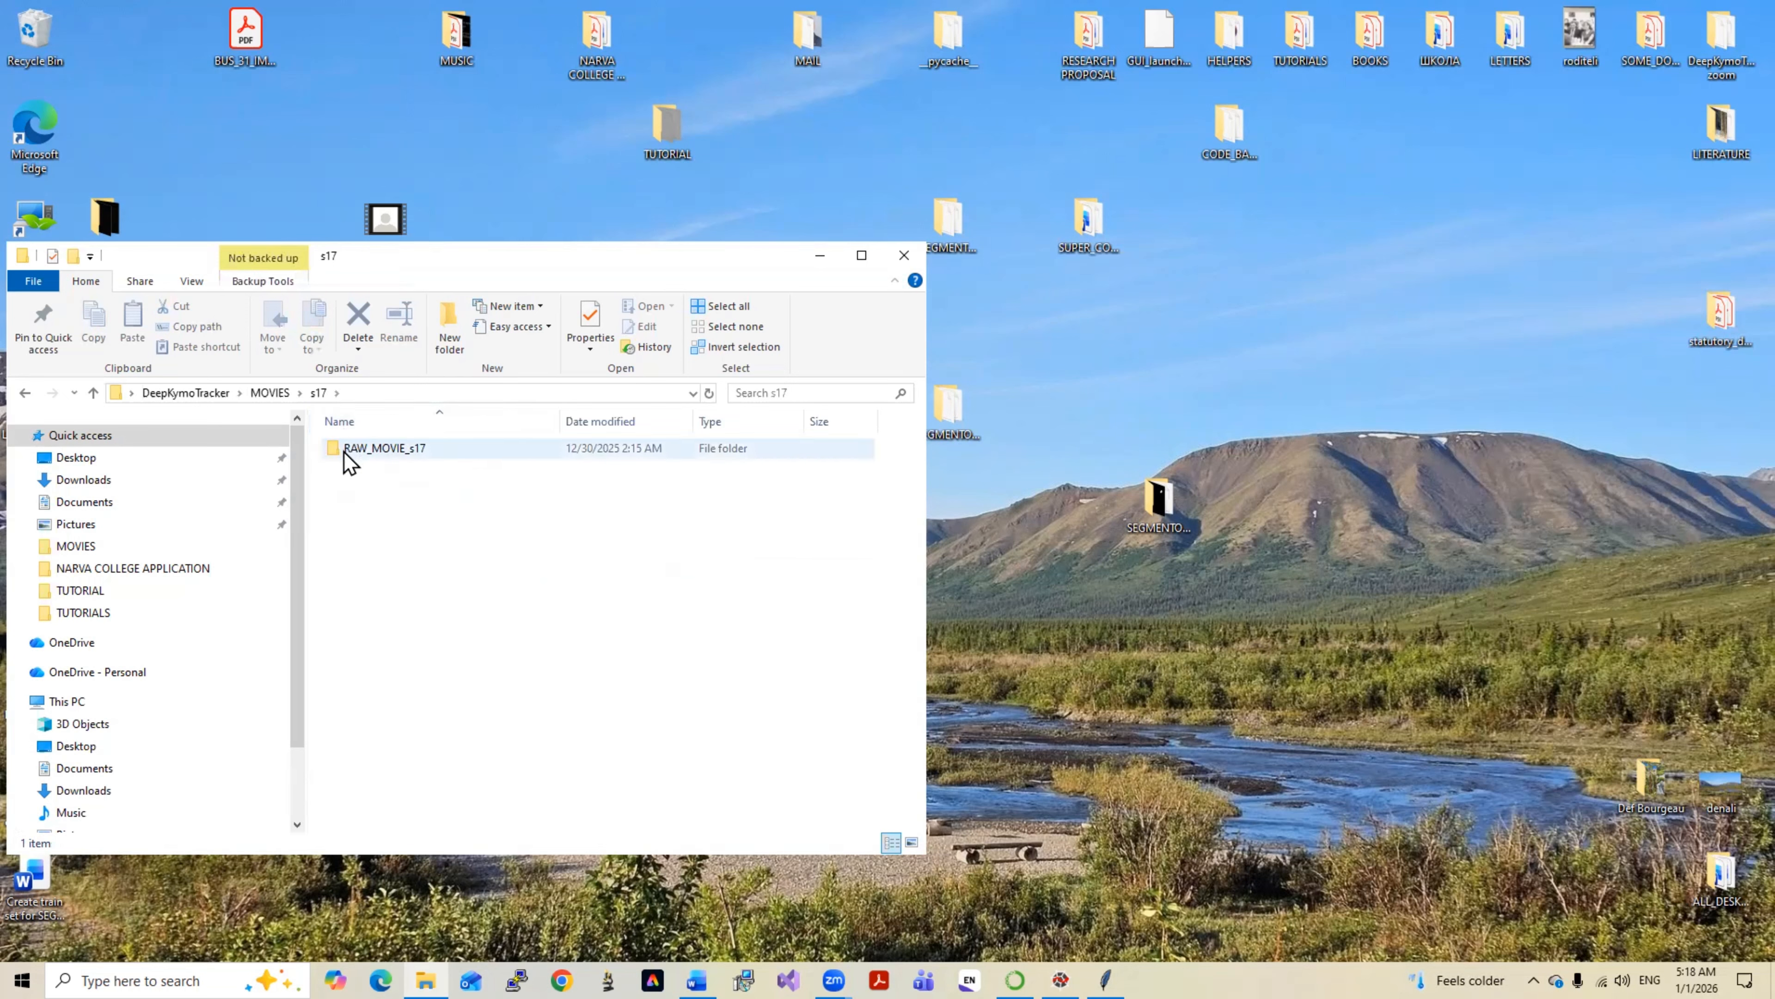
{"action": "double_click", "coordinate": [427, 450]}
{"action": "left_click", "coordinate": [423, 451]}
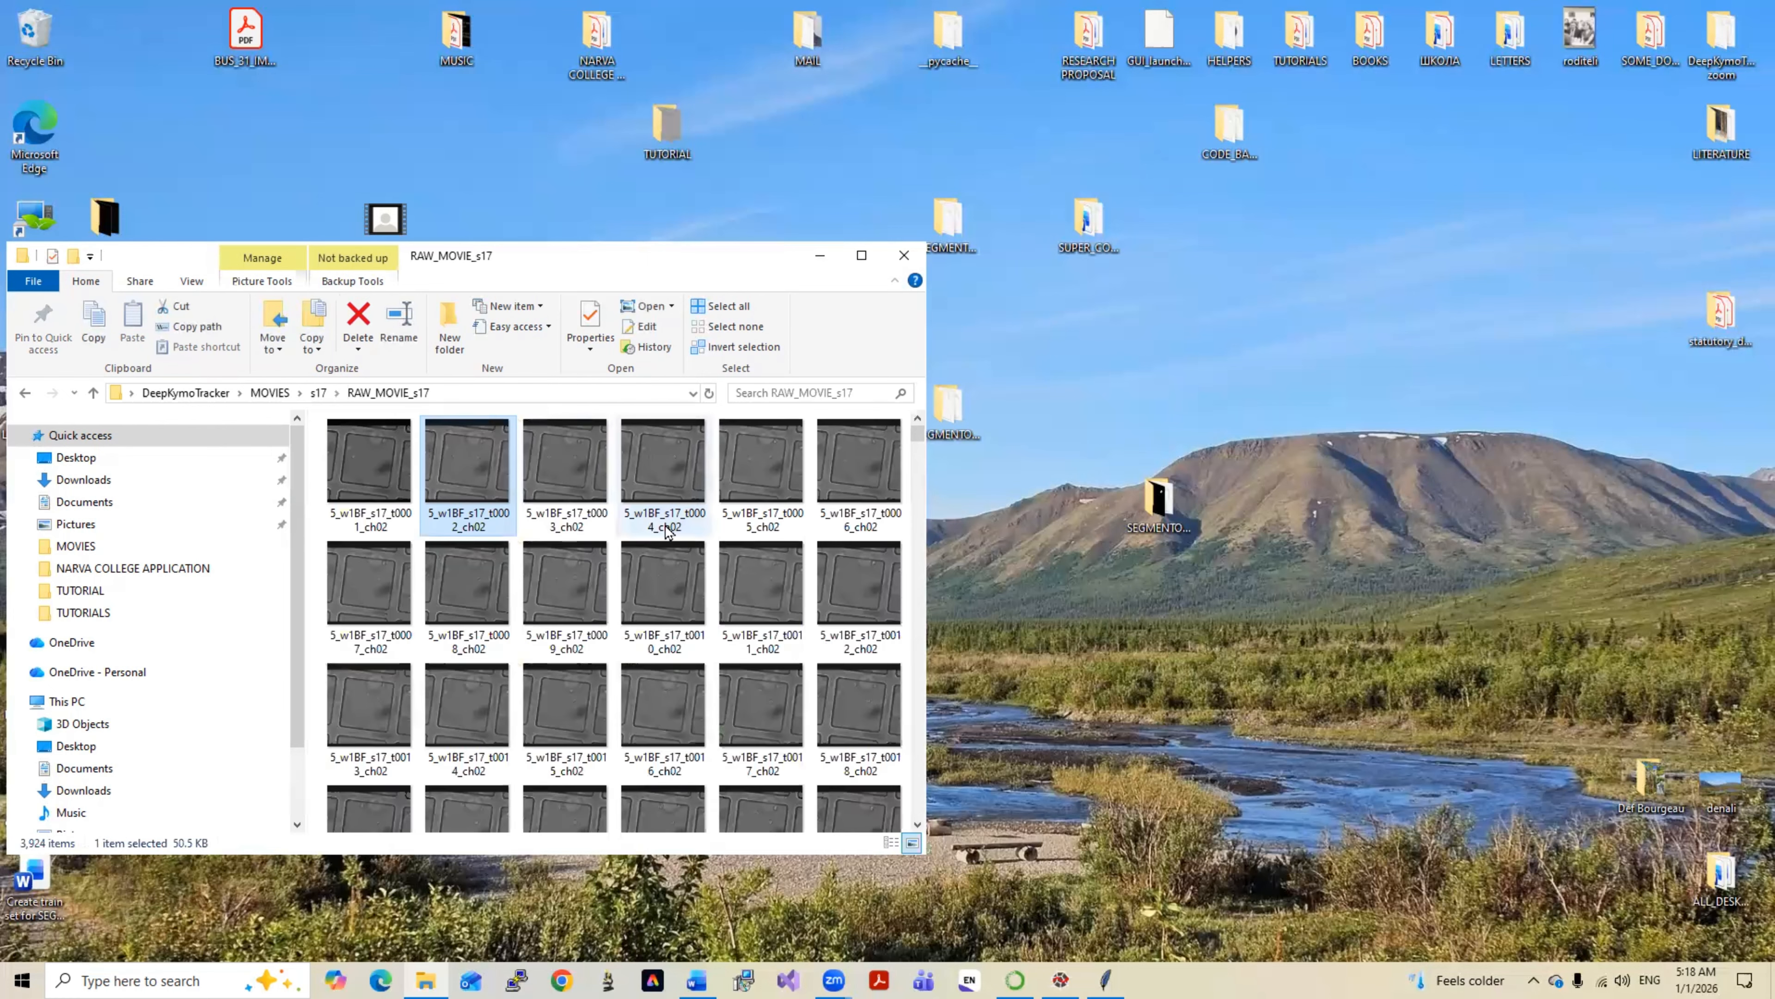
{"action": "left_click_drag", "start_coordinate": [917, 428], "coordinate": [921, 500]}
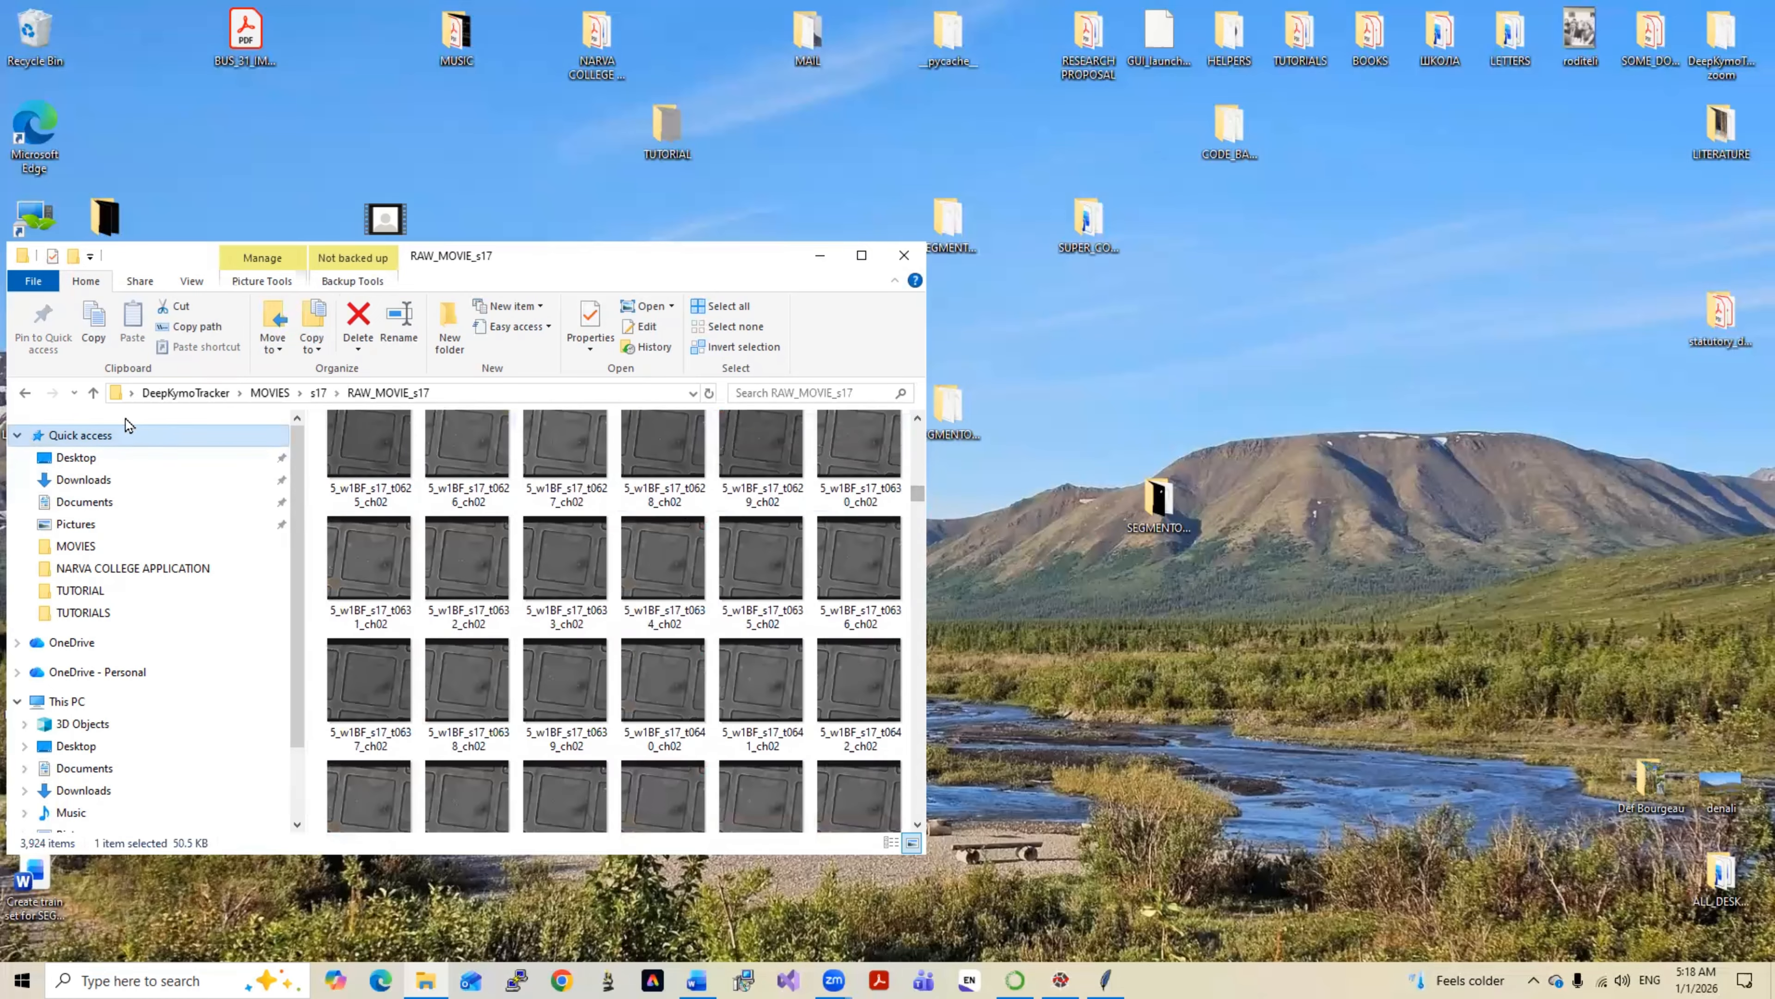
{"action": "left_click", "coordinate": [93, 392]}
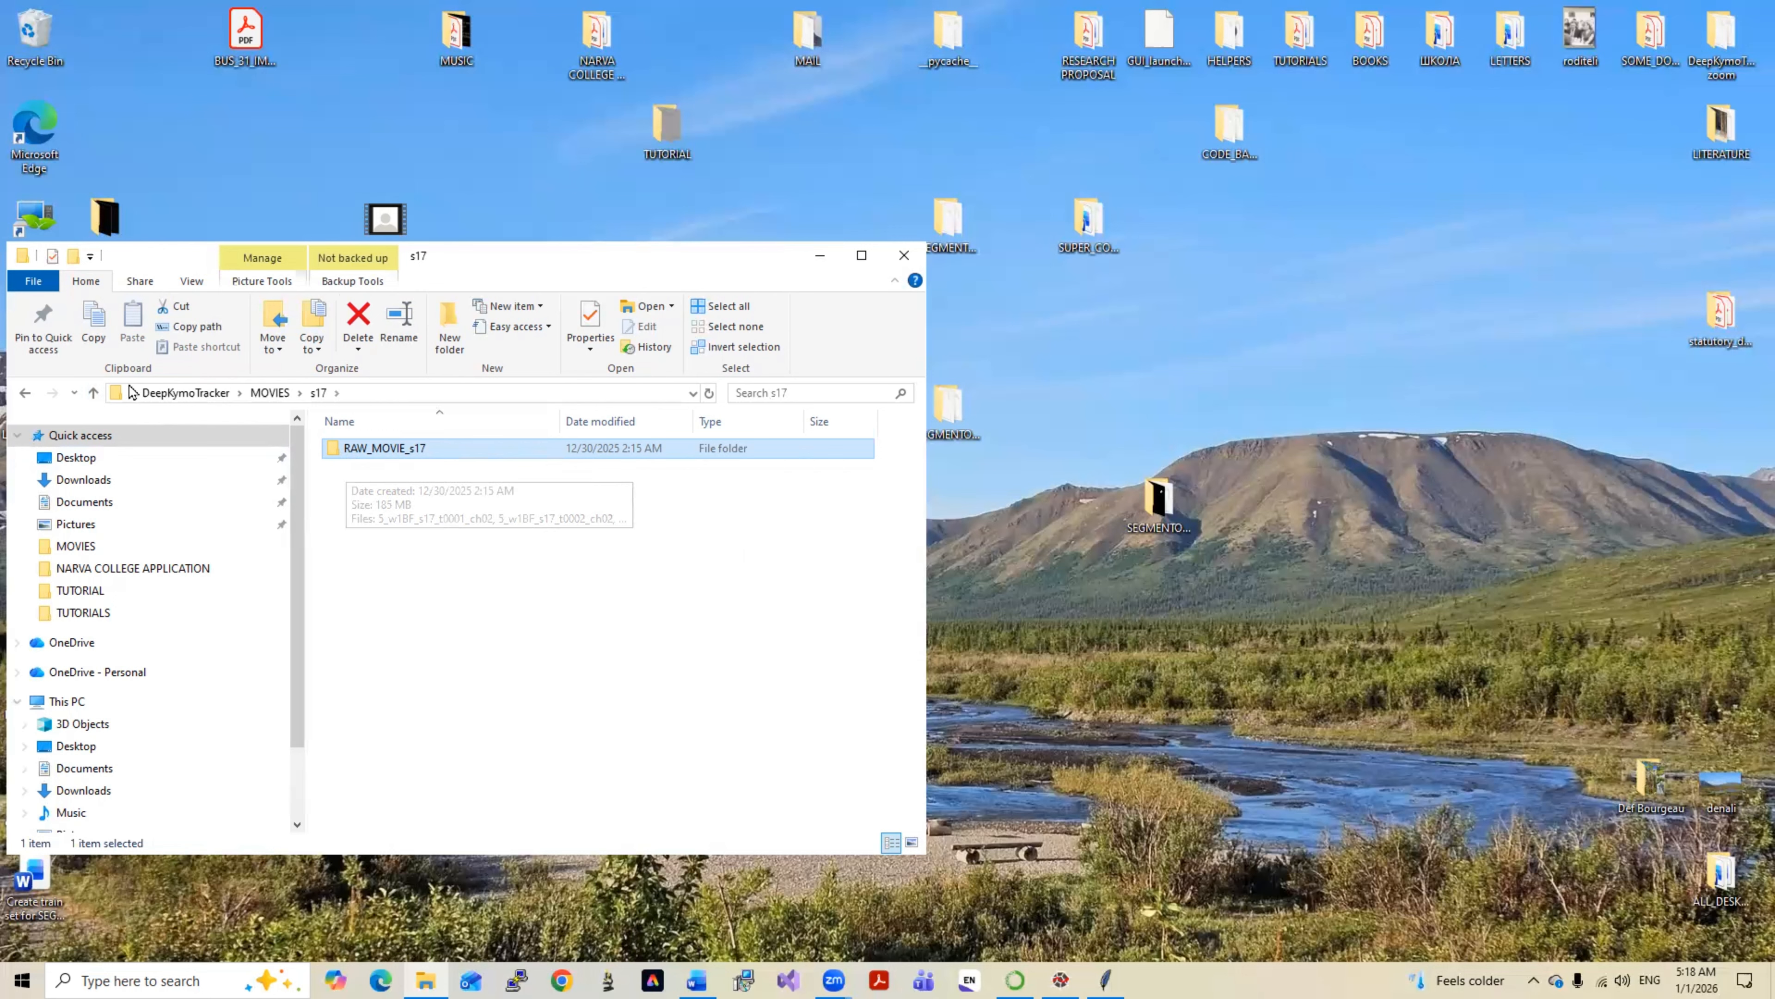
{"action": "left_click", "coordinate": [94, 394]}
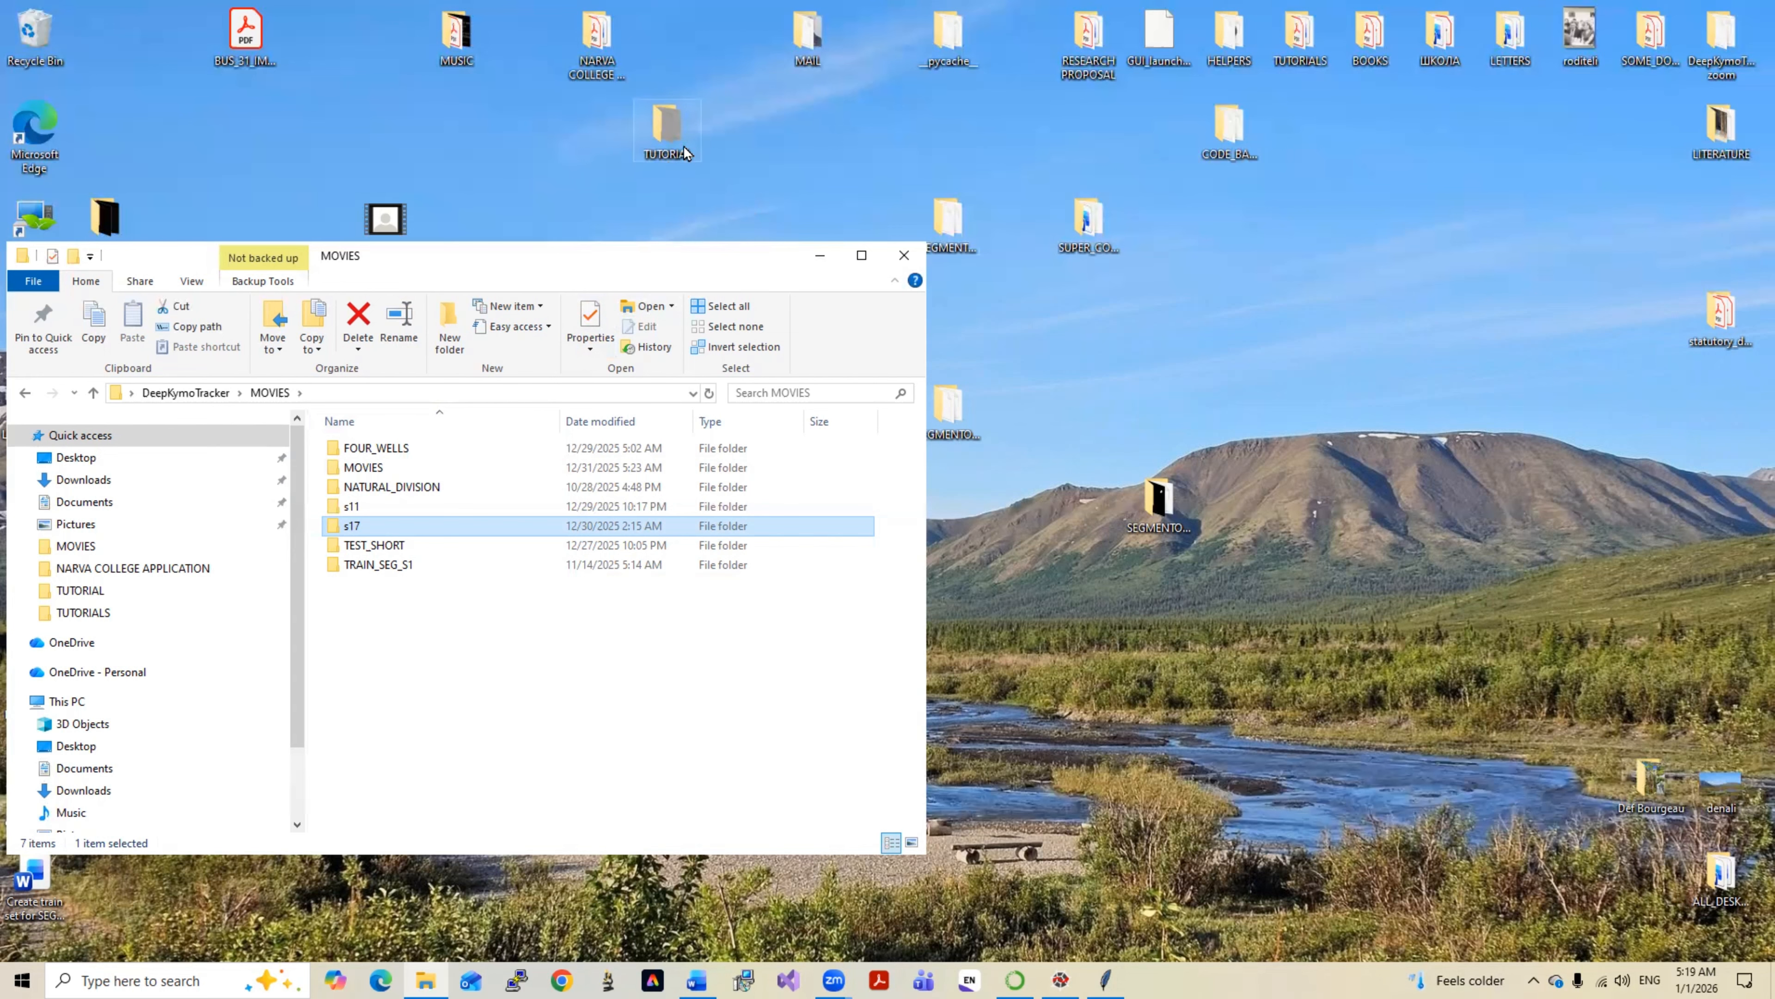
Look through the frame images in the desktop's TUTORIAL folder and close its window
{"action": "double_click", "coordinate": [669, 138]}
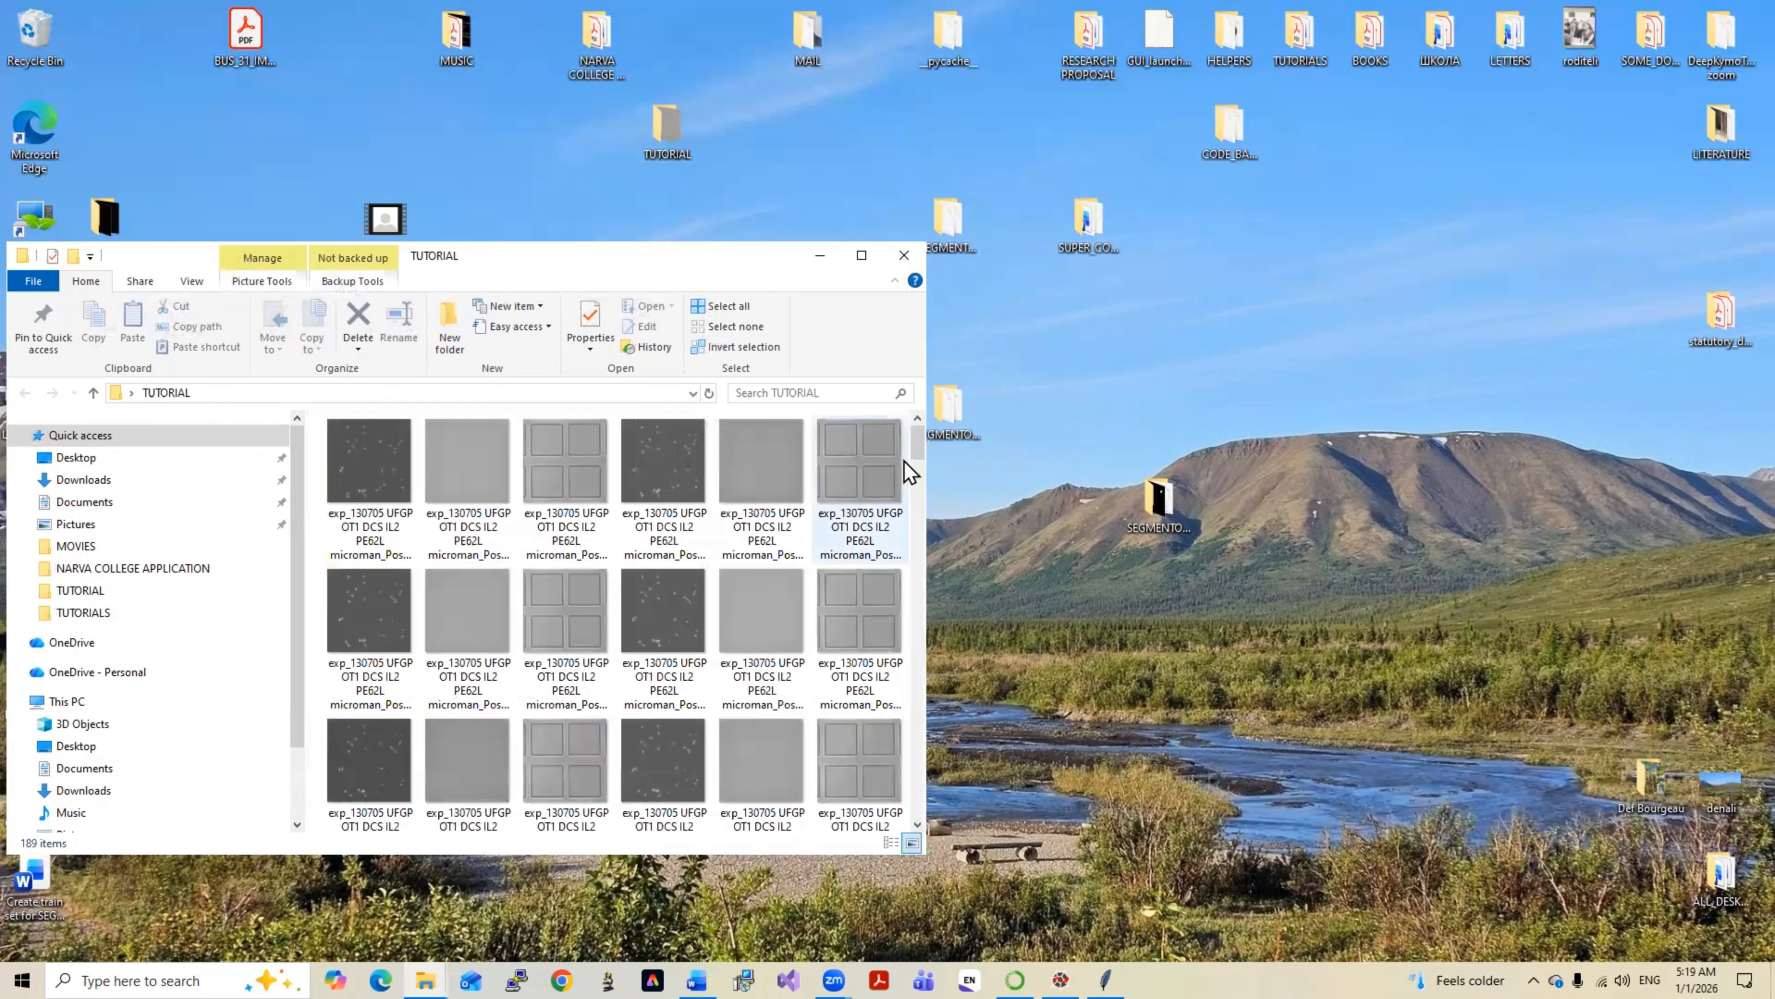
{"action": "left_click_drag", "start_coordinate": [915, 440], "coordinate": [920, 439]}
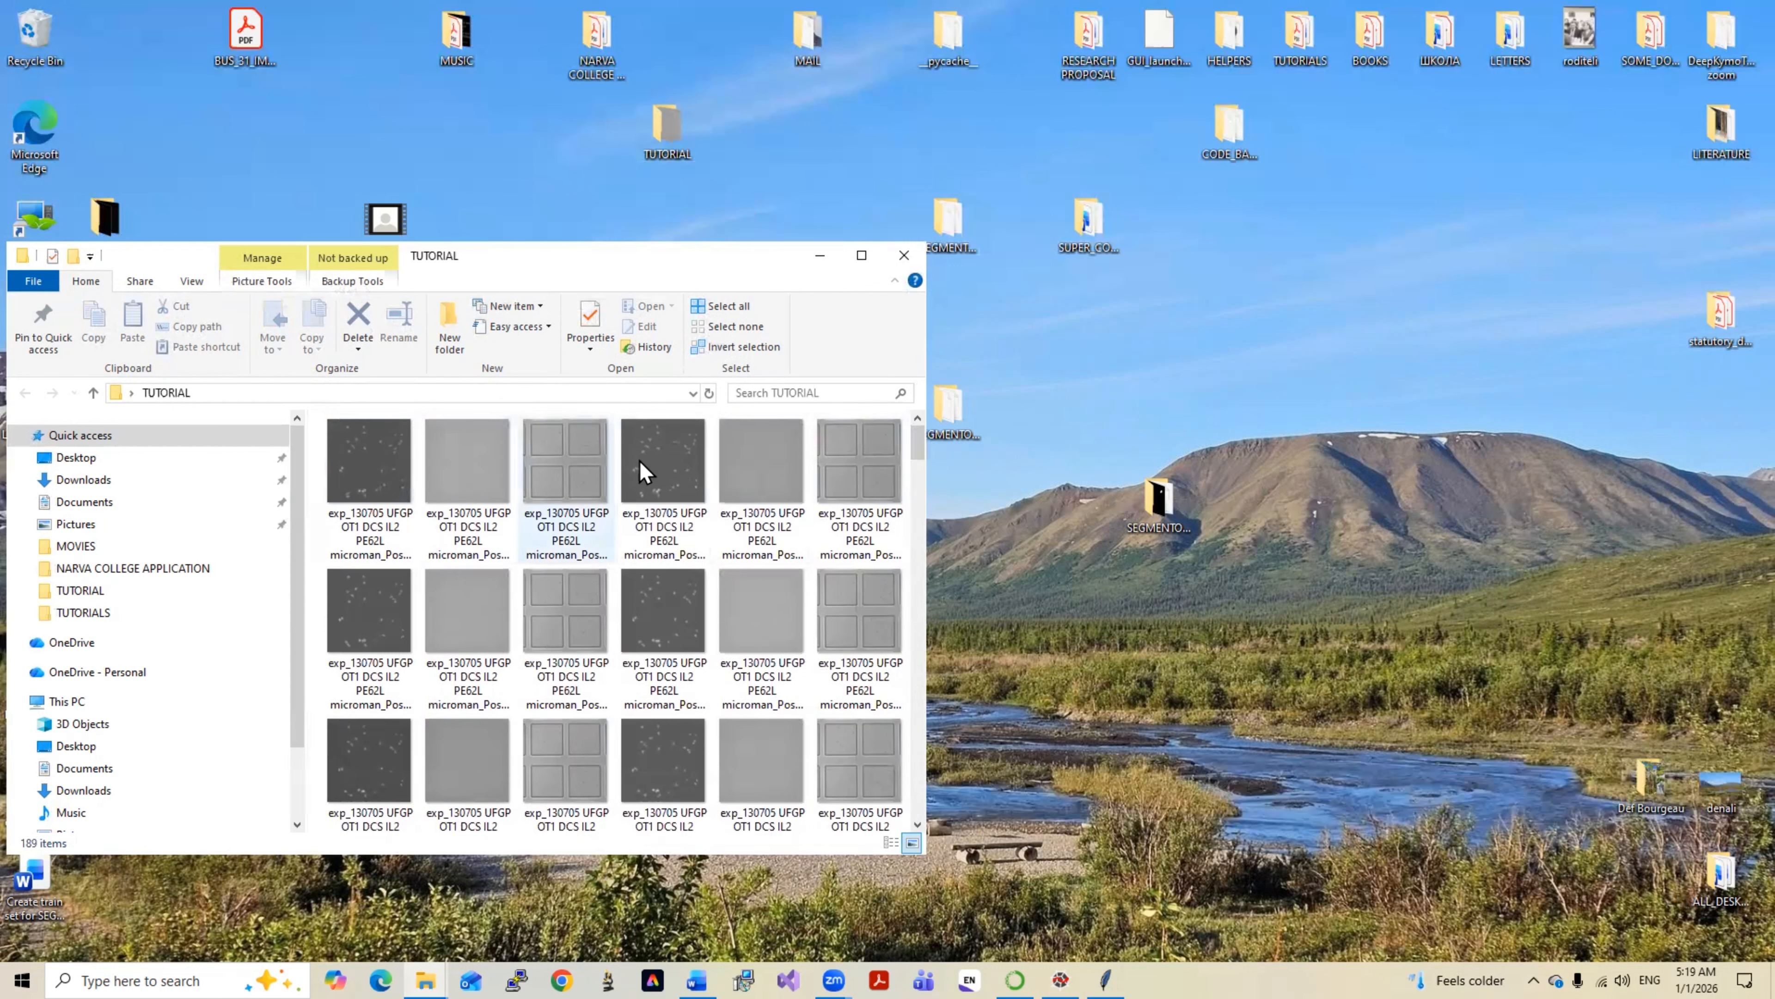
{"action": "left_click", "coordinate": [904, 256]}
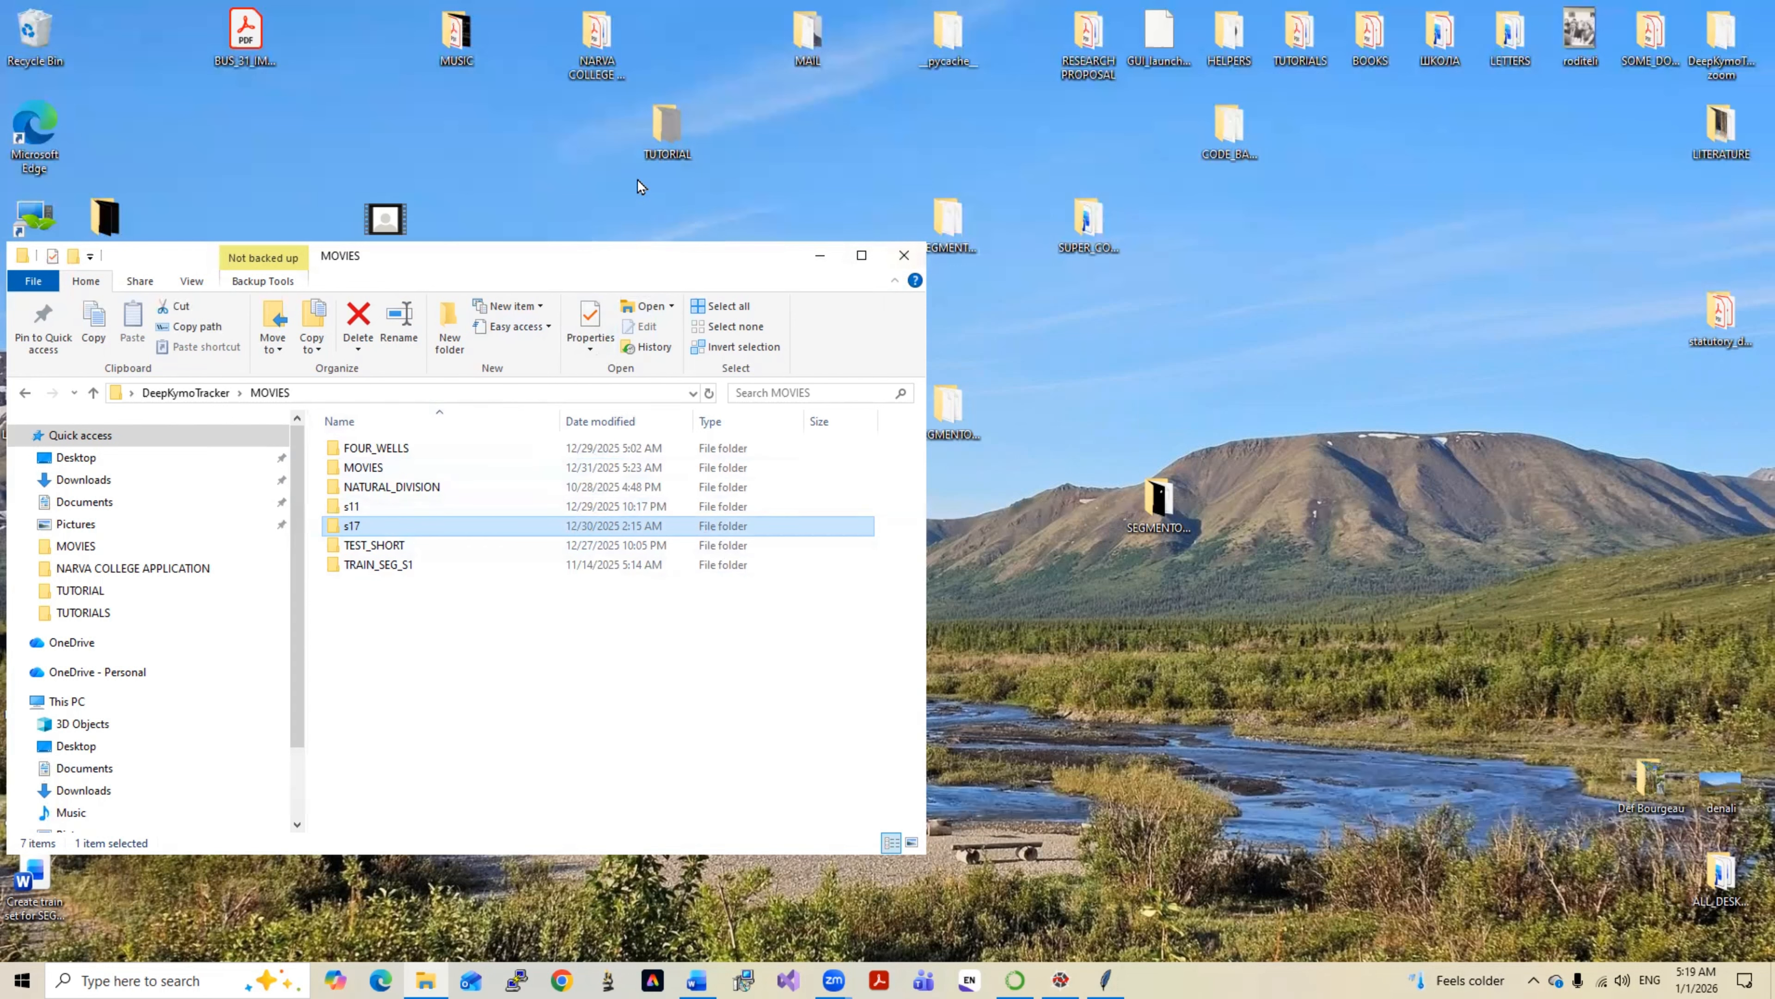
Copy the desktop TUTORIAL folder's name and create a new folder named TUTORIAL inside MOVIES
{"action": "left_click", "coordinate": [664, 160]}
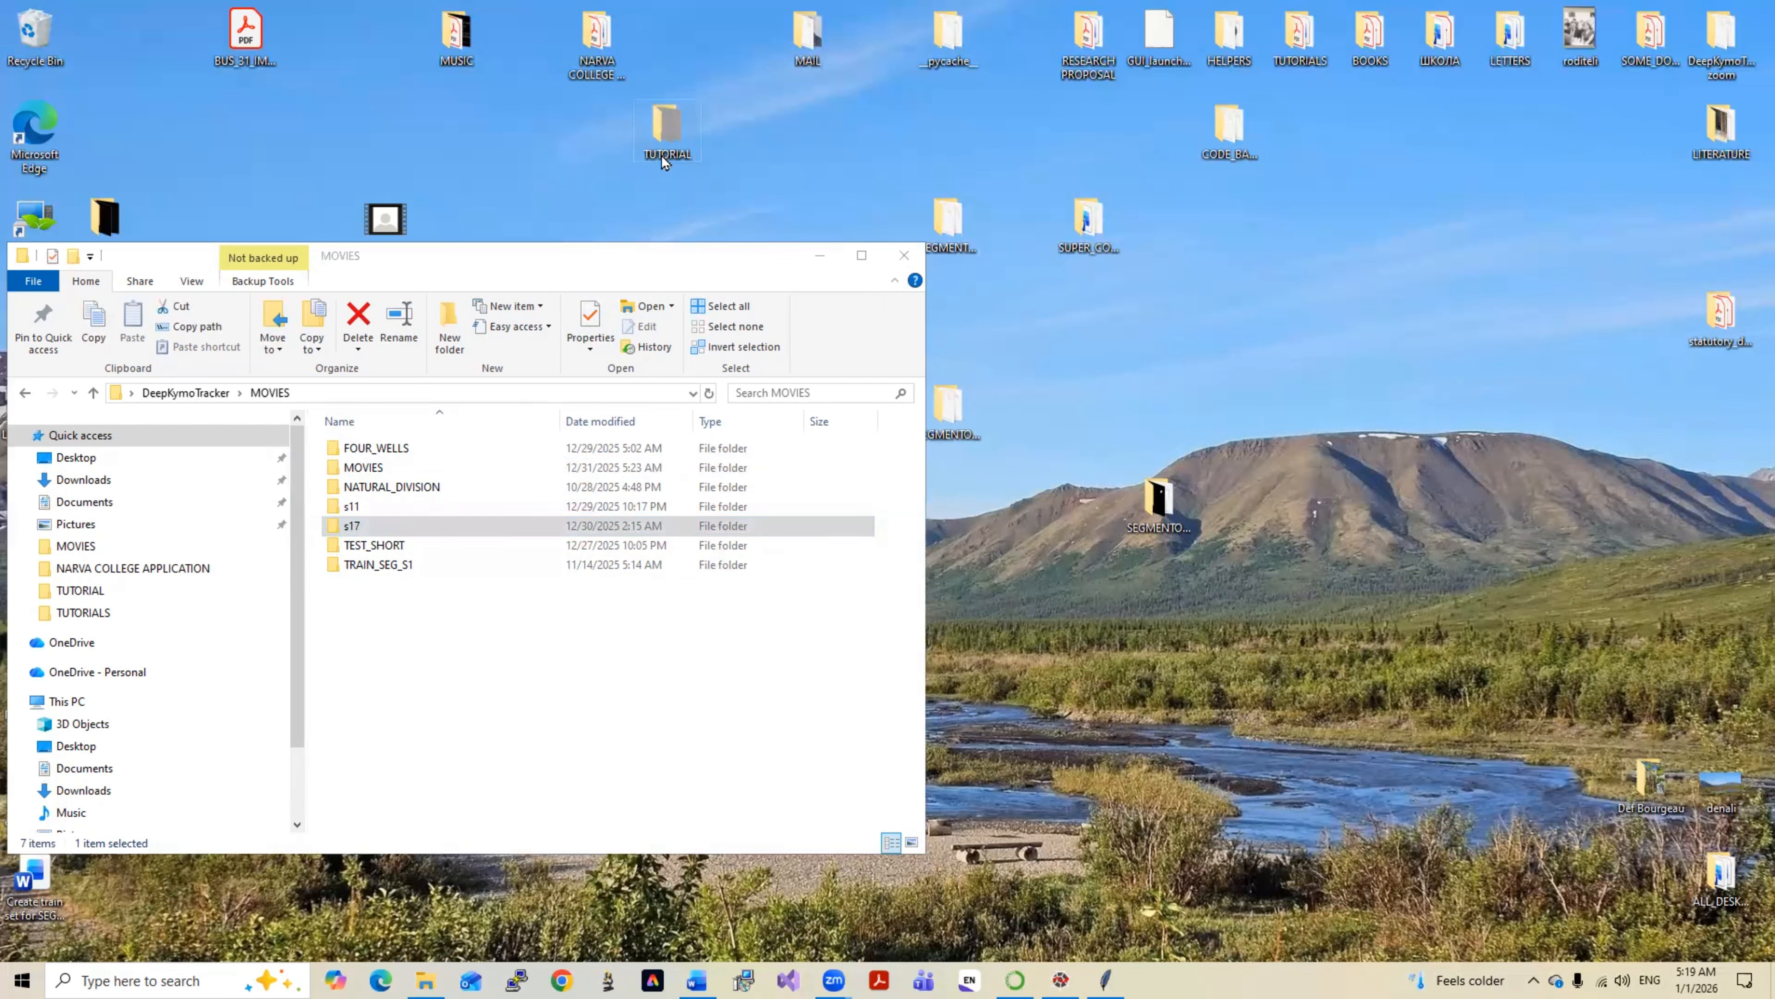
{"action": "left_click", "coordinate": [662, 159]}
{"action": "key", "text": "ctrl+c"}
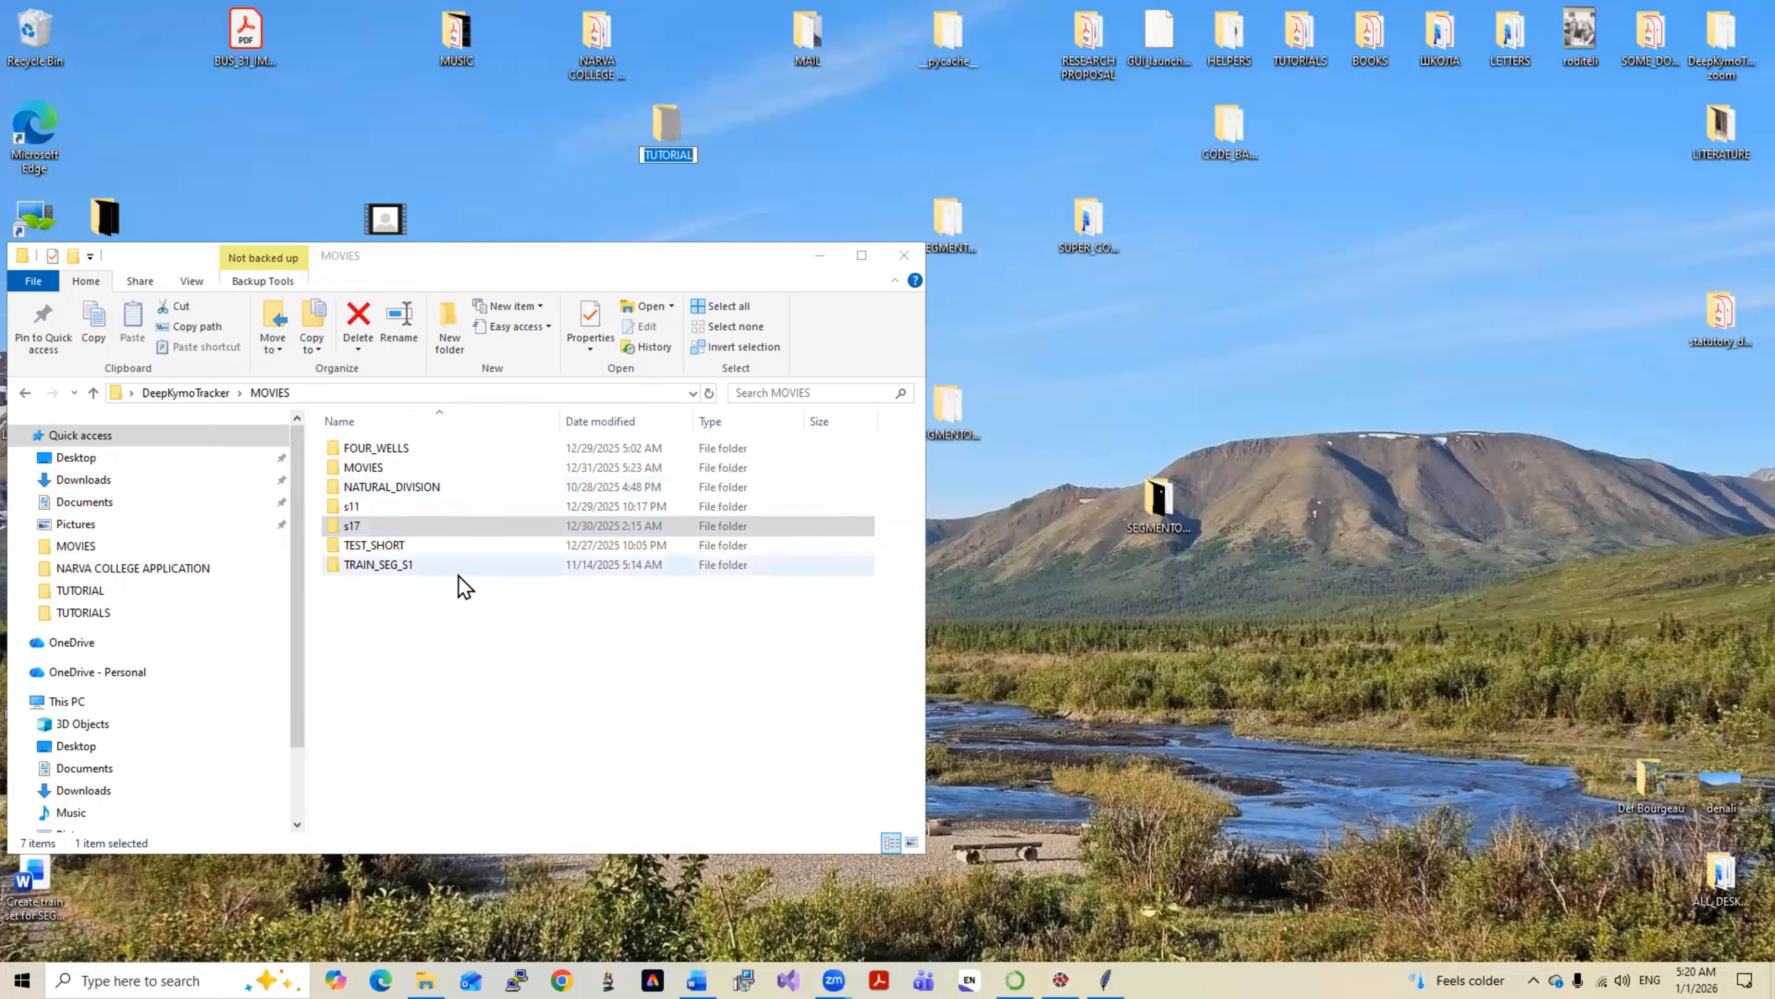
{"action": "left_click", "coordinate": [358, 626]}
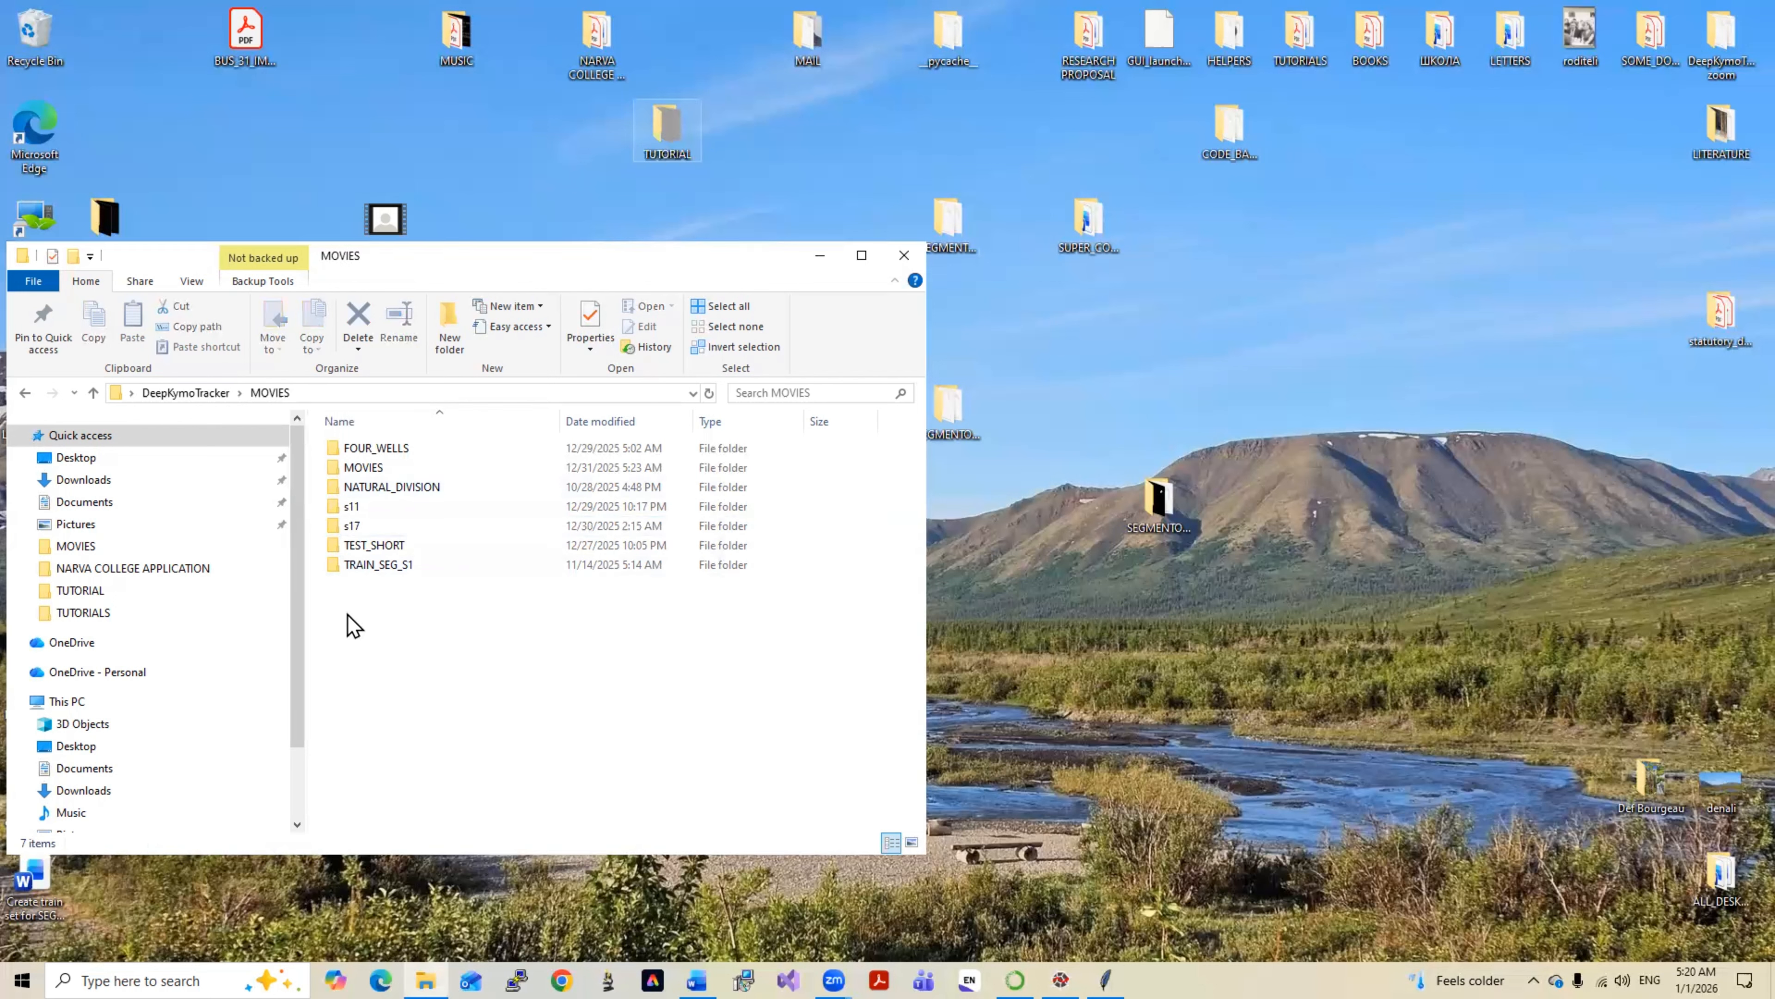
{"action": "right_click", "coordinate": [348, 614]}
{"action": "mouse_move", "coordinate": [461, 856]}
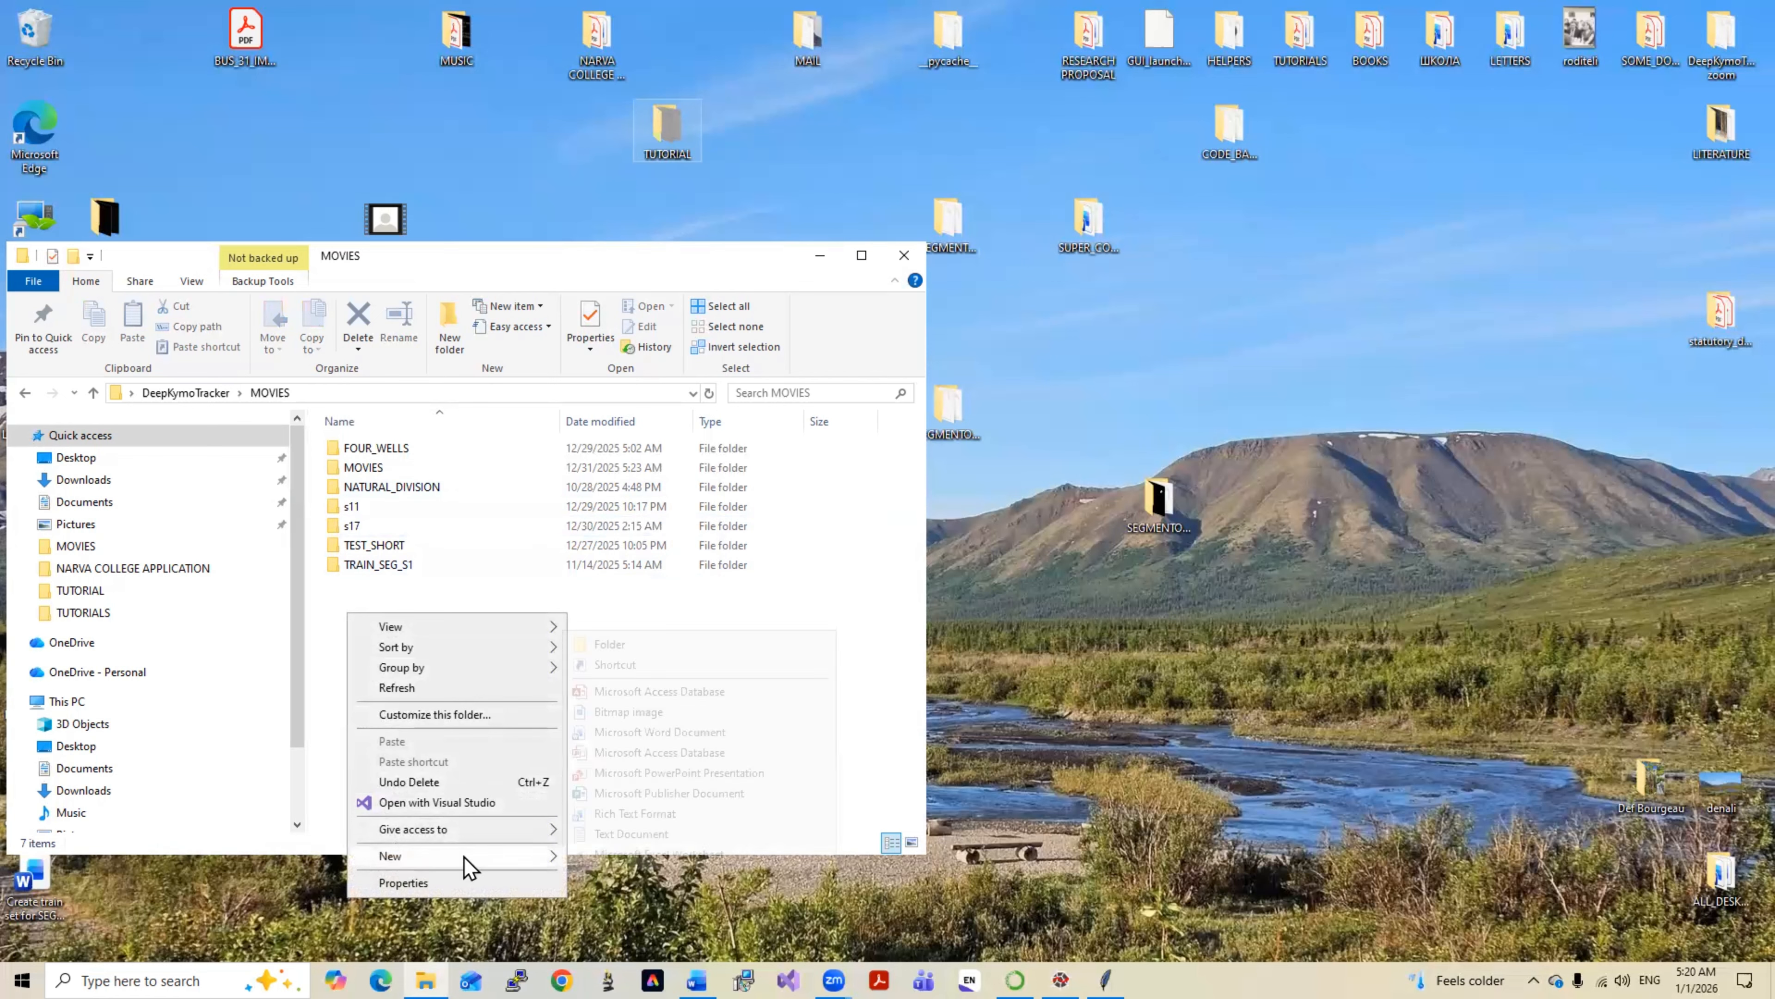
{"action": "left_click", "coordinate": [601, 644]}
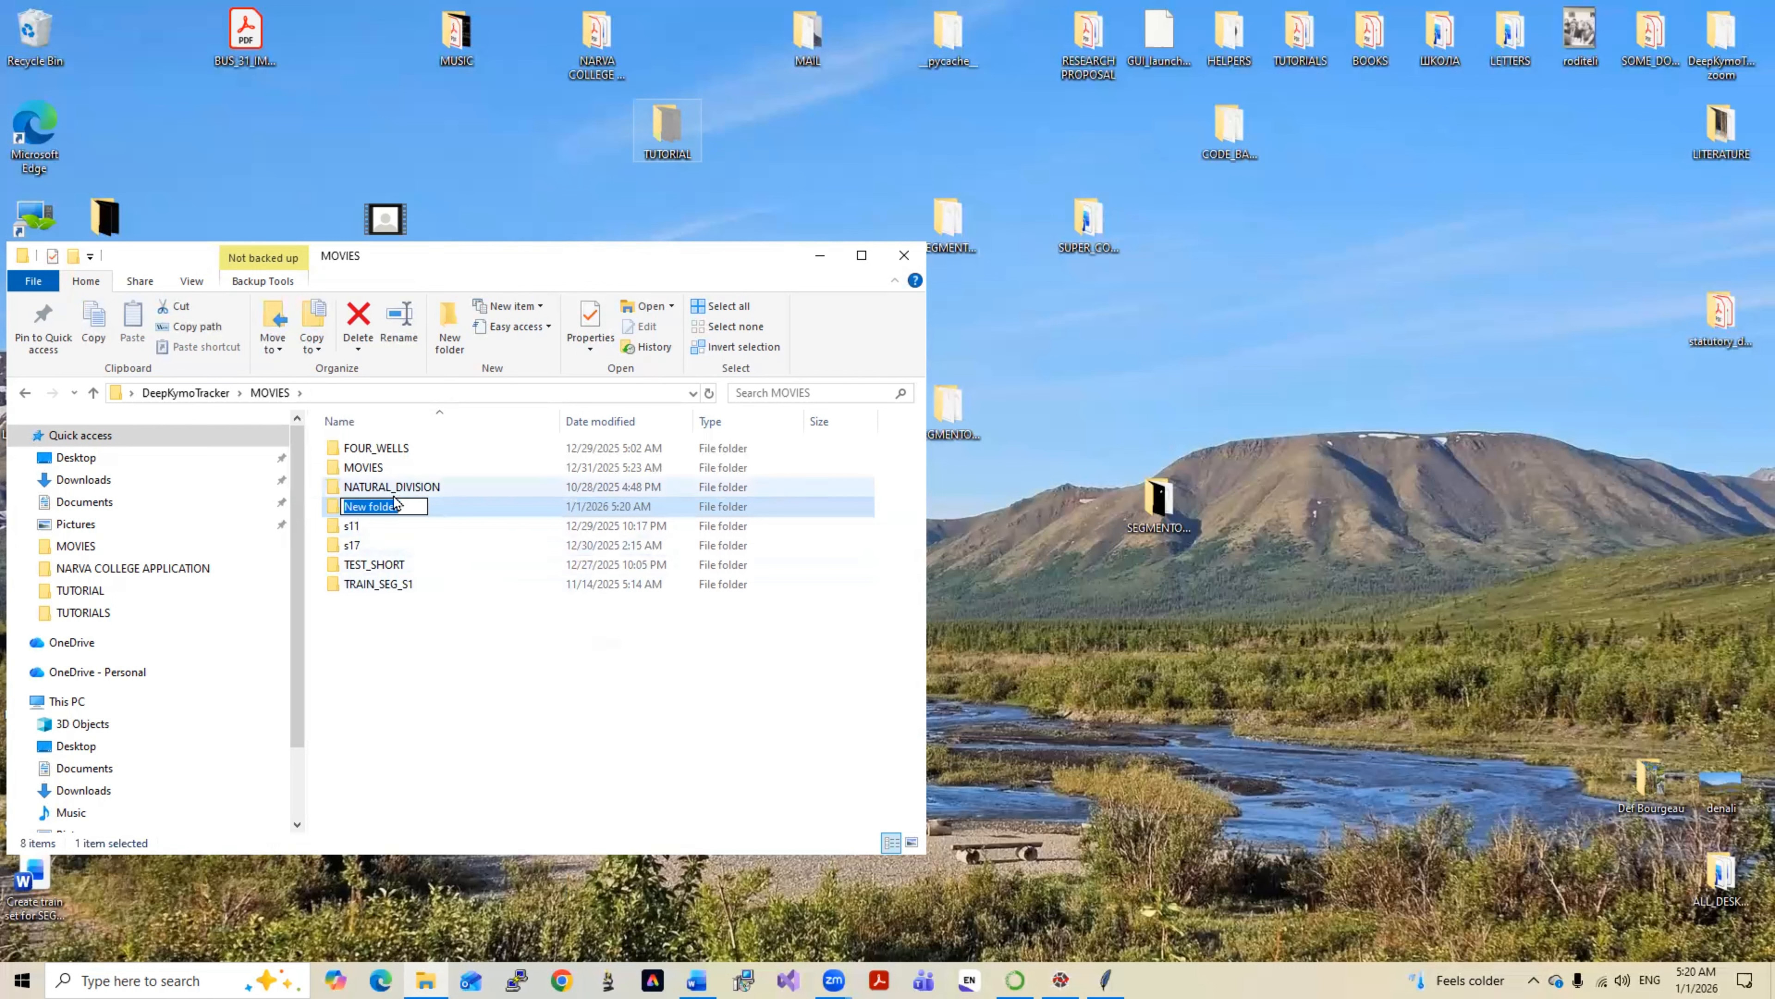
{"action": "key", "text": "BackSpace"}
{"action": "key", "text": "ctrl+v"}
{"action": "left_click", "coordinate": [492, 658]}
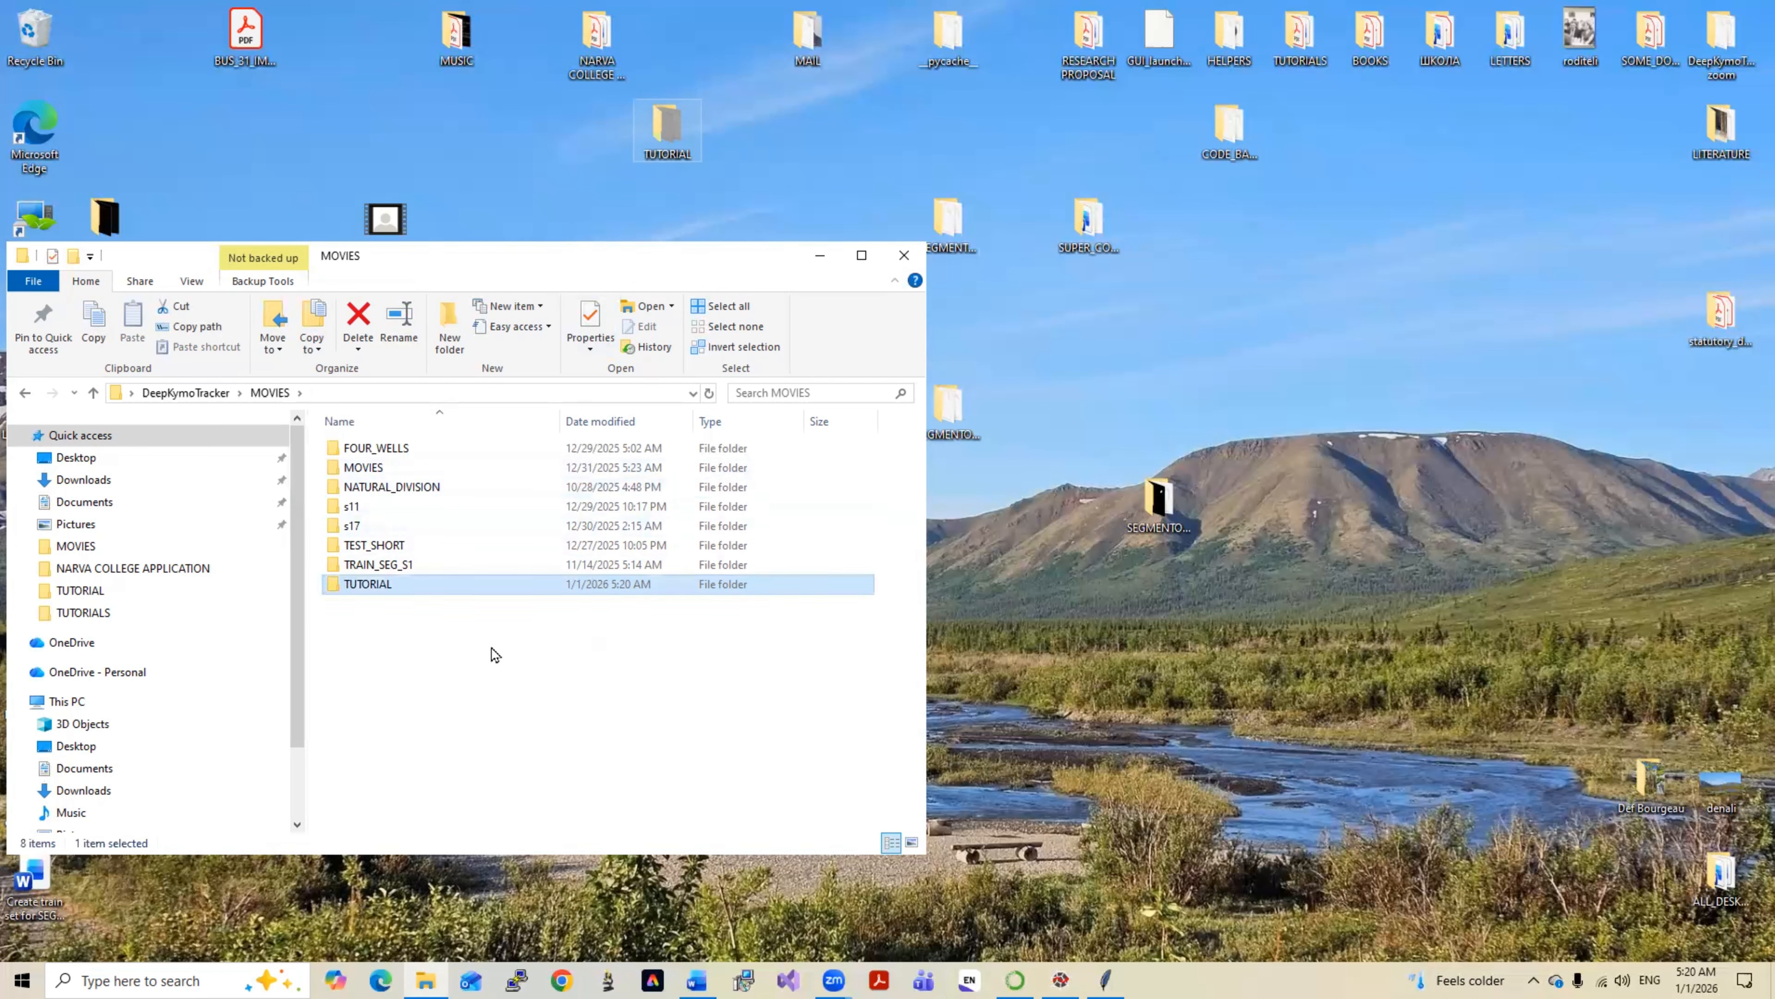
Move the desktop's TUTORIAL folder into the new MOVIES\TUTORIAL folder, rename it RAW_MOVIE_TUTORIAL, and close the file window
{"action": "double_click", "coordinate": [369, 587]}
{"action": "left_click_drag", "start_coordinate": [666, 123], "coordinate": [364, 490]}
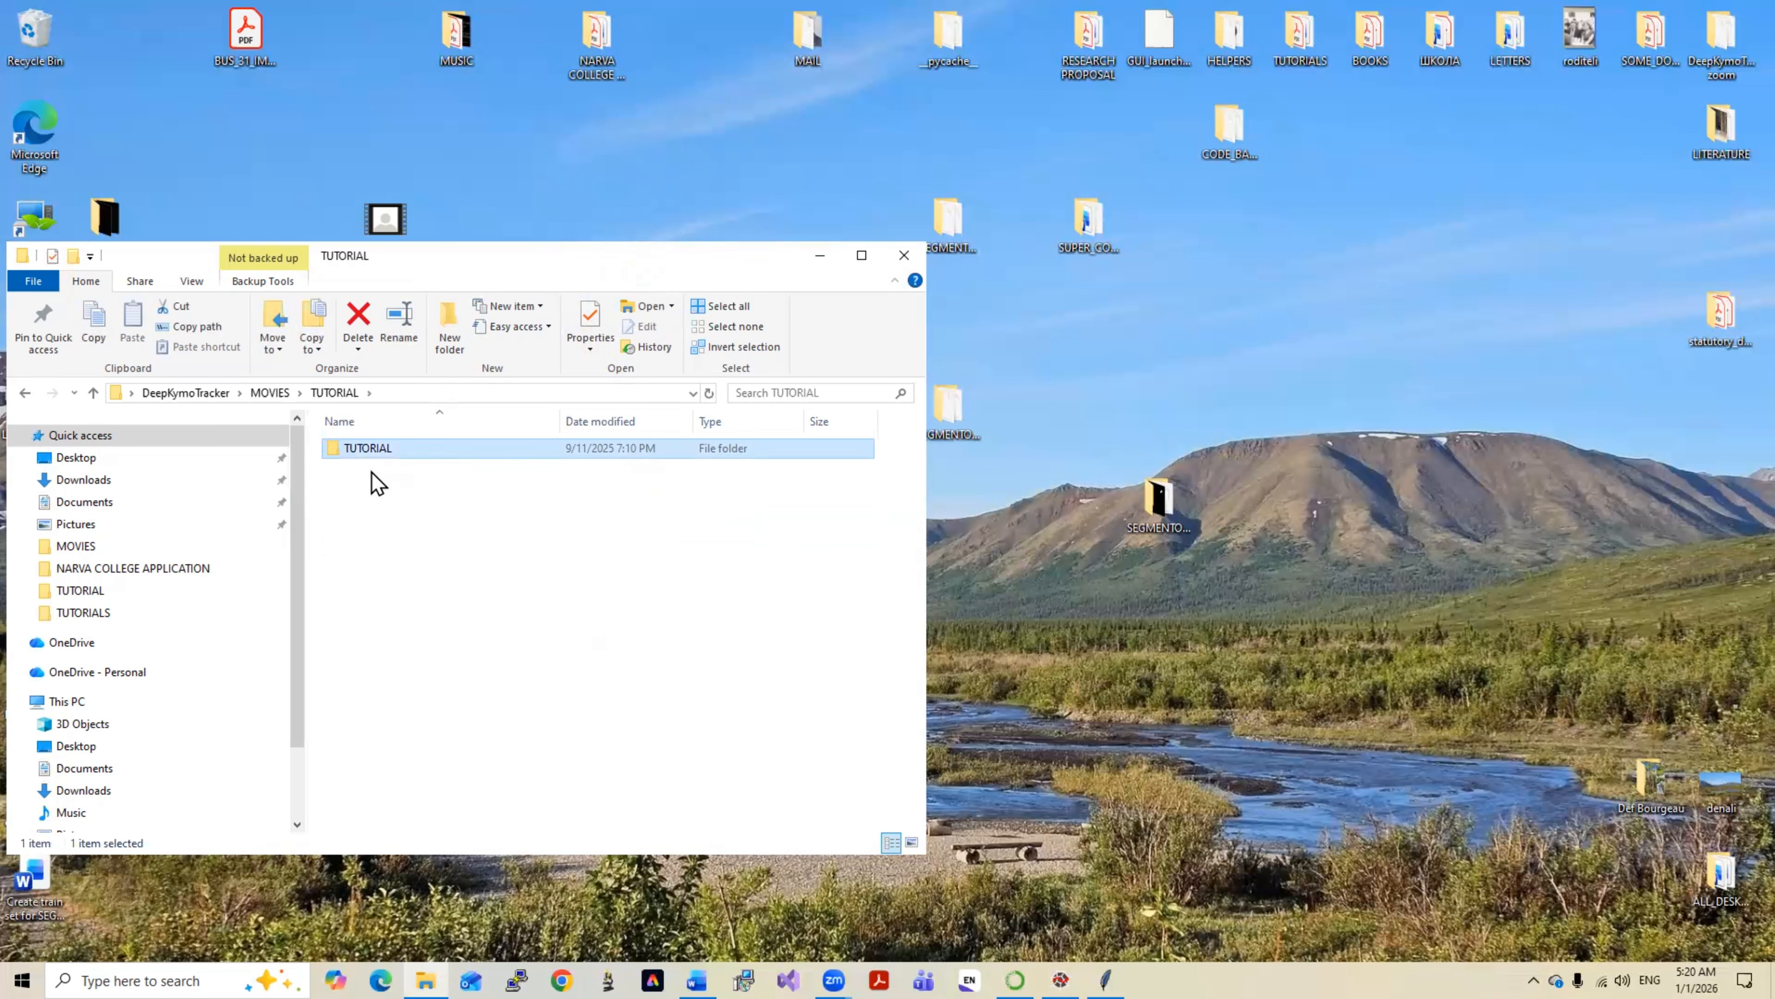
{"action": "left_click", "coordinate": [349, 456]}
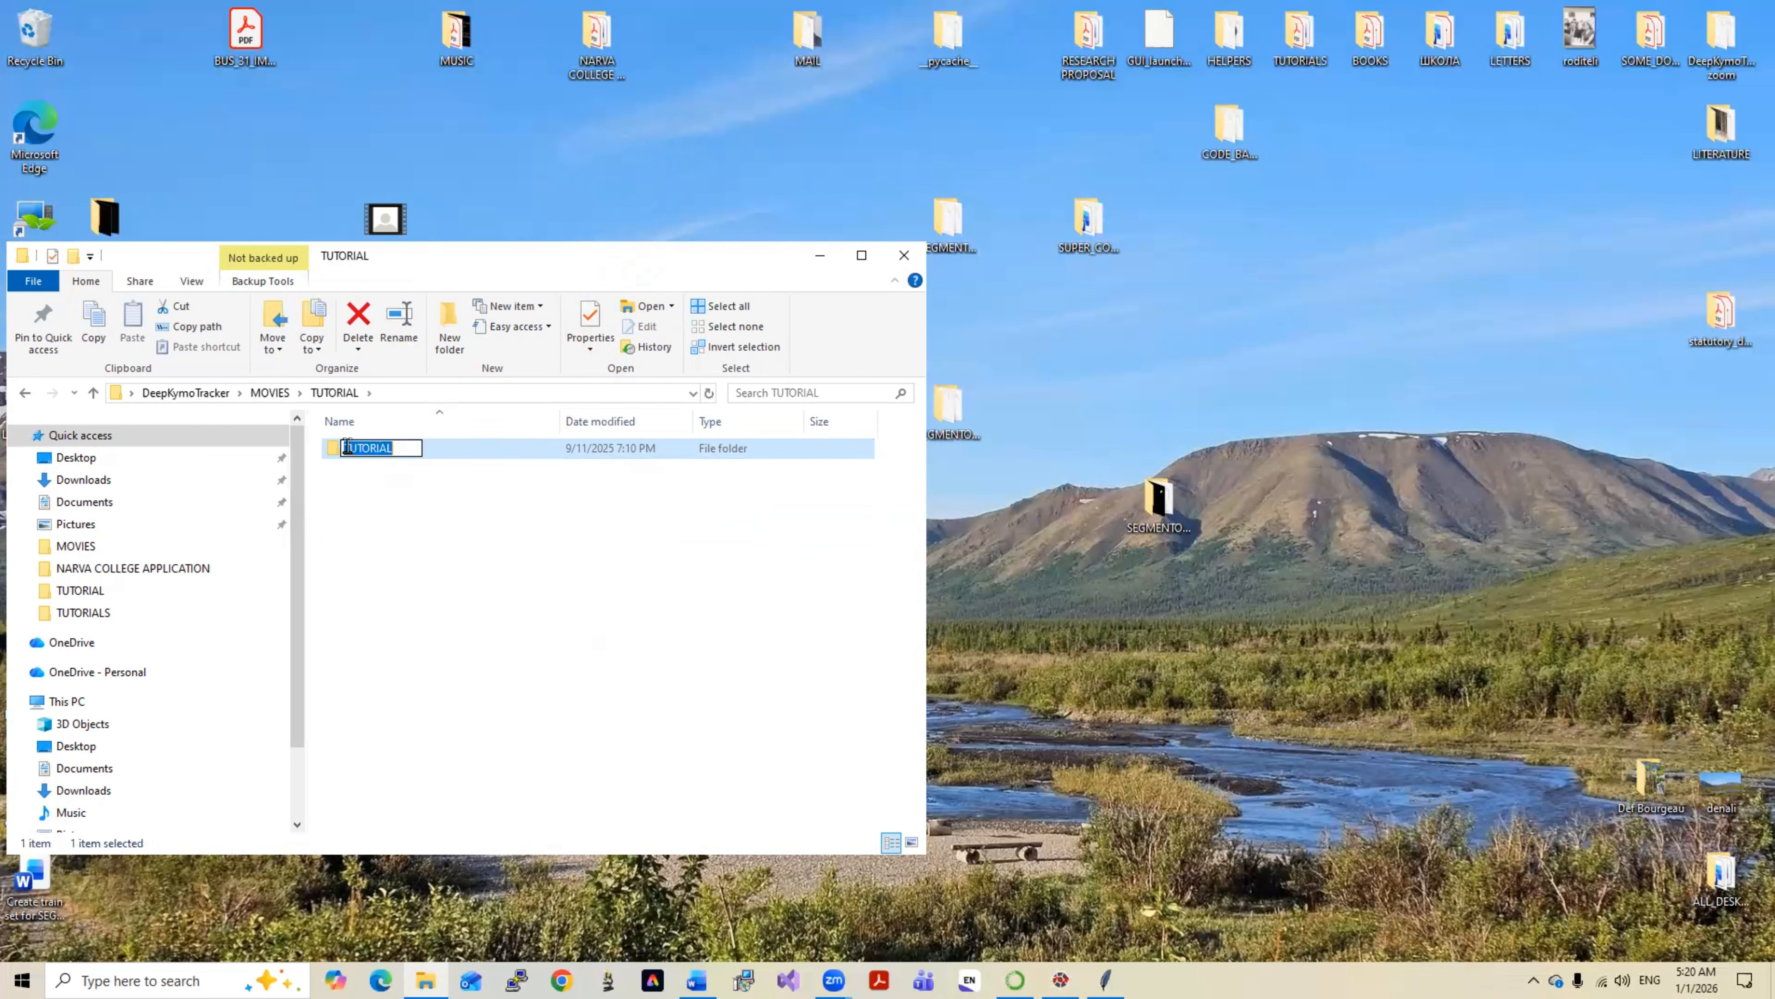
{"action": "left_click", "coordinate": [354, 446]}
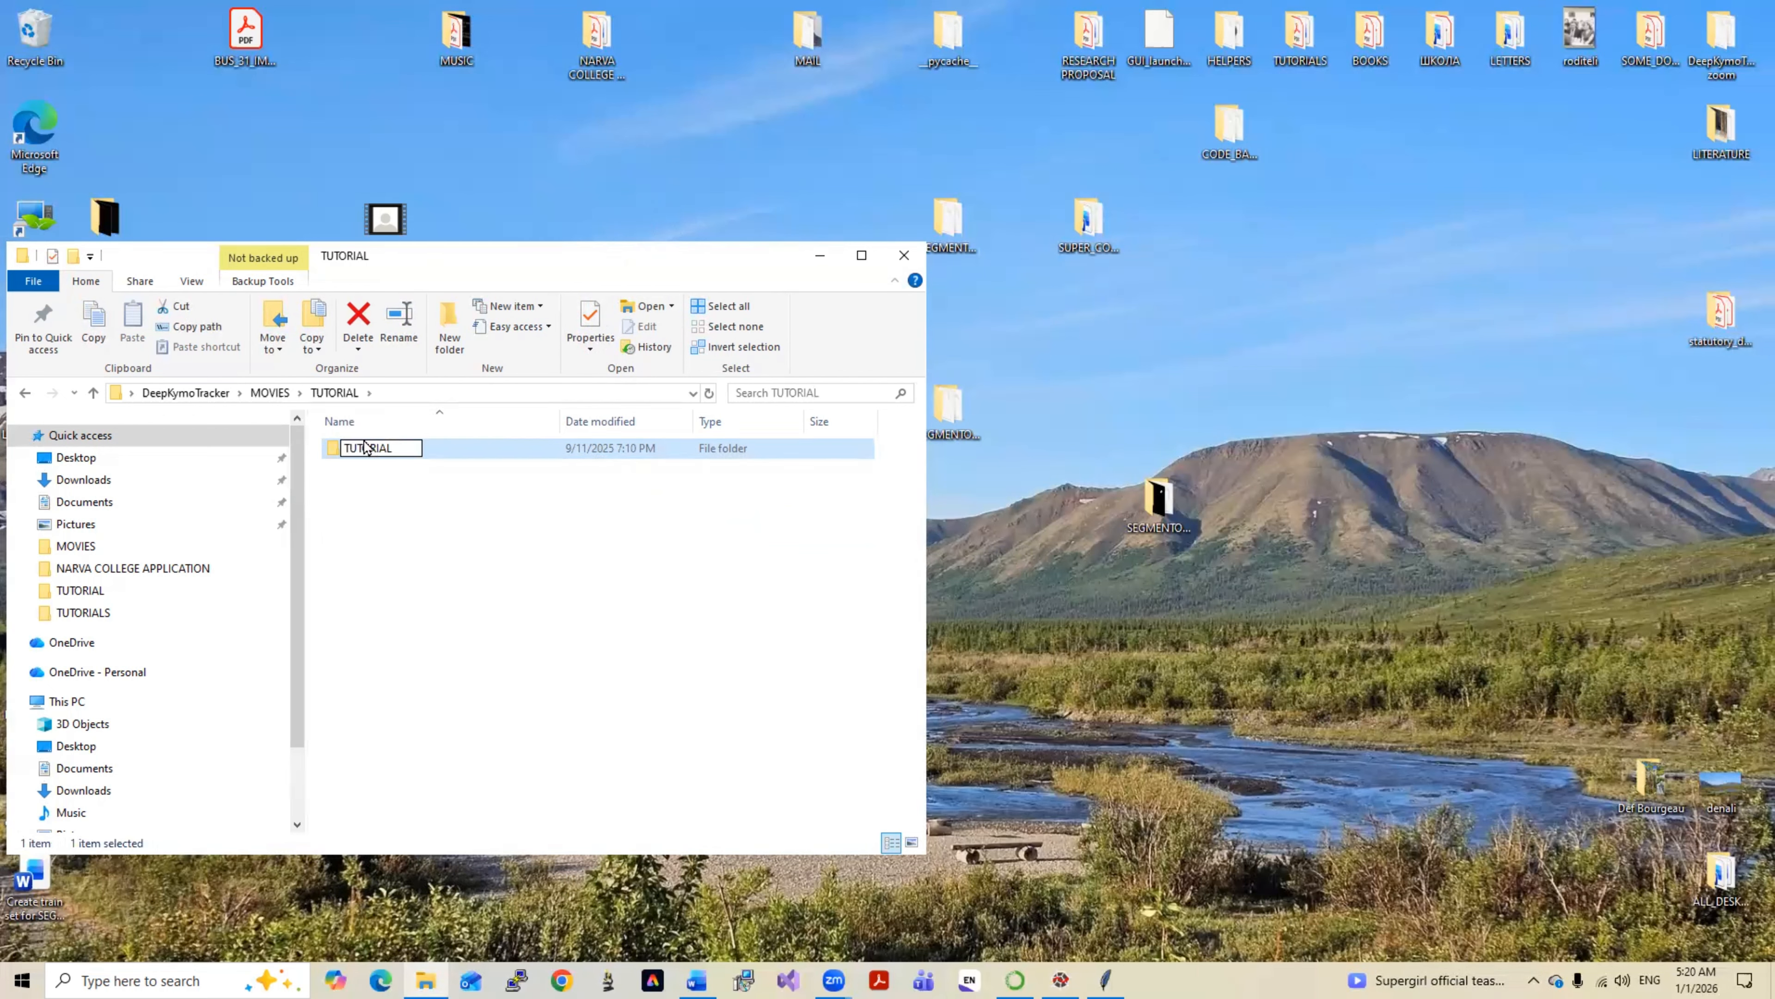
{"action": "type", "text": "RAW ("}
{"action": "type", "text": "MOVI"}
{"action": "type", "text": "E)"}
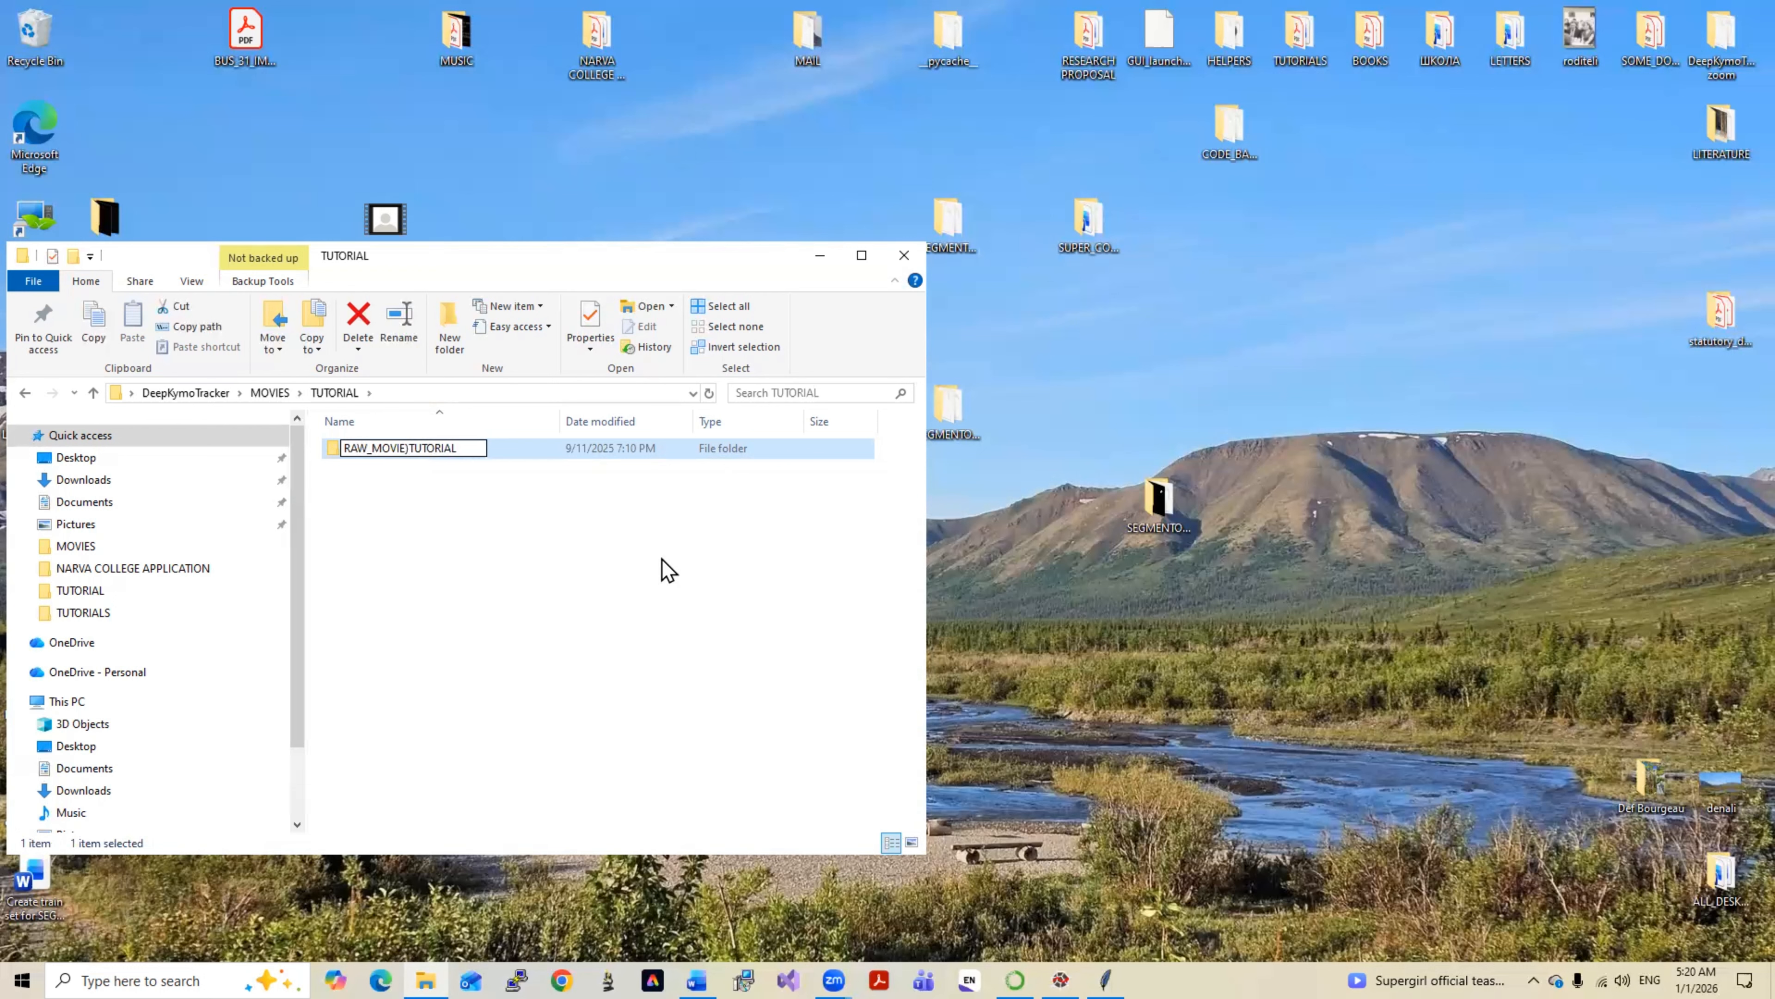
{"action": "key", "text": "BackSpace"}
{"action": "type", "text": "_"}
{"action": "left_click", "coordinate": [624, 572]}
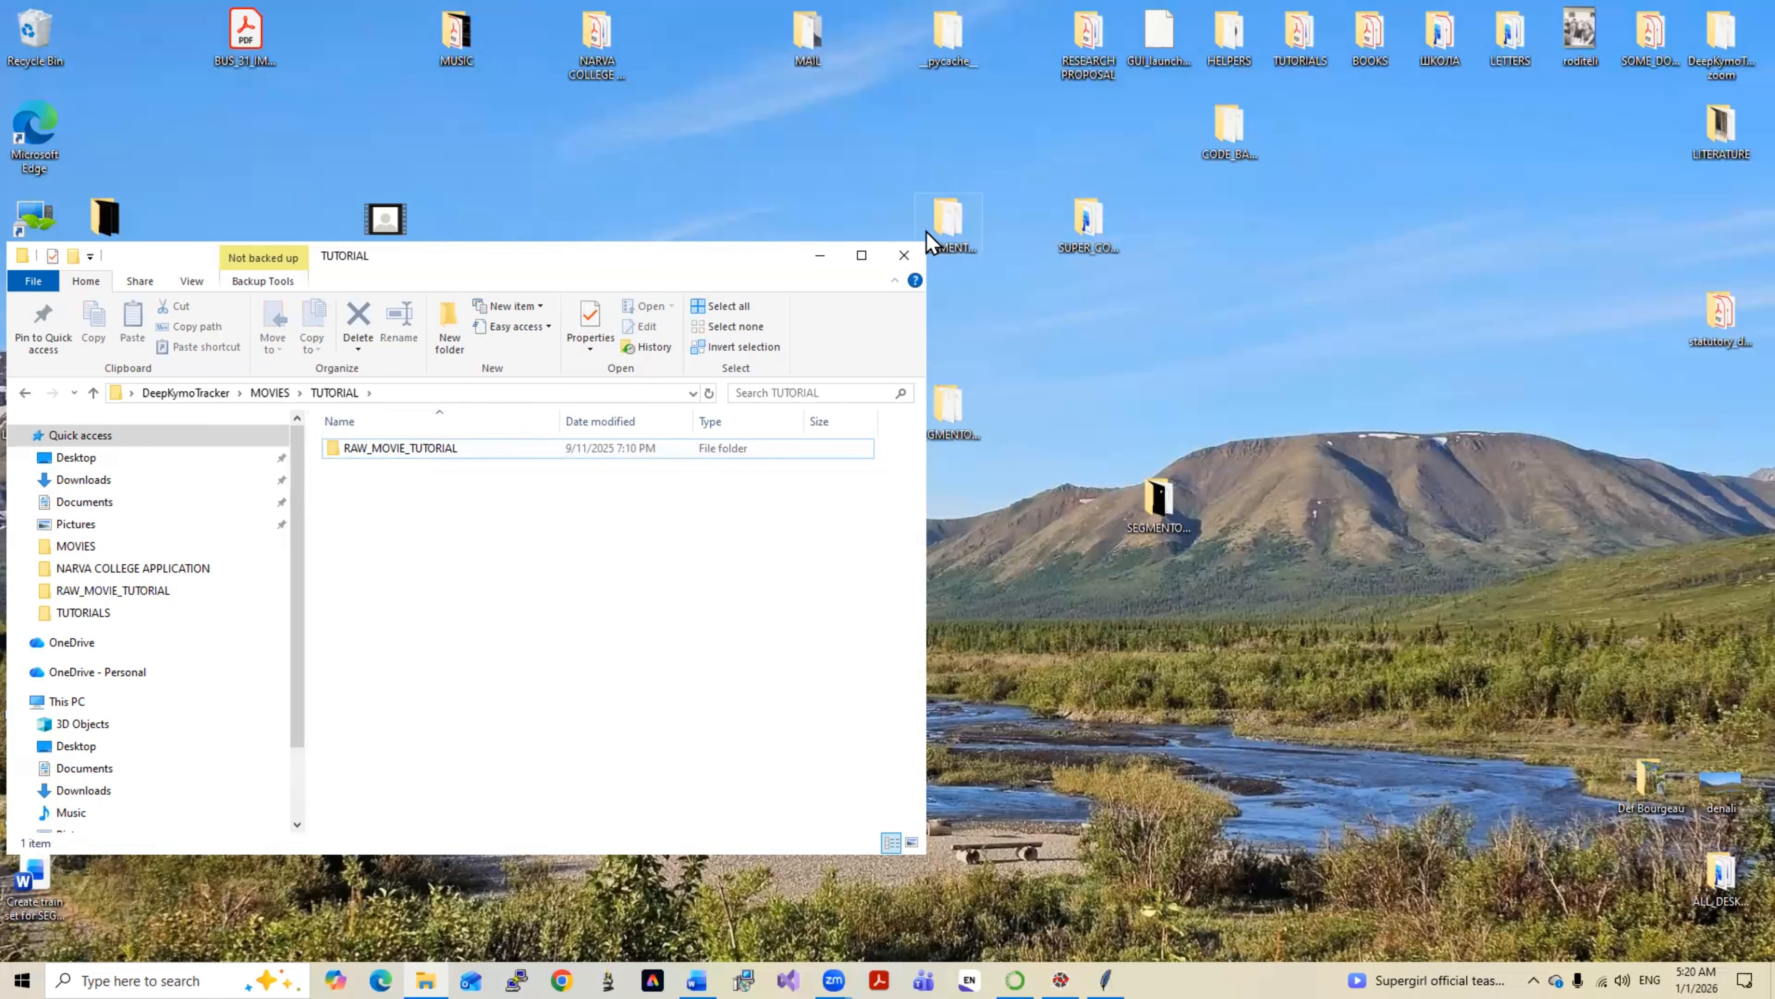
{"action": "left_click", "coordinate": [904, 256]}
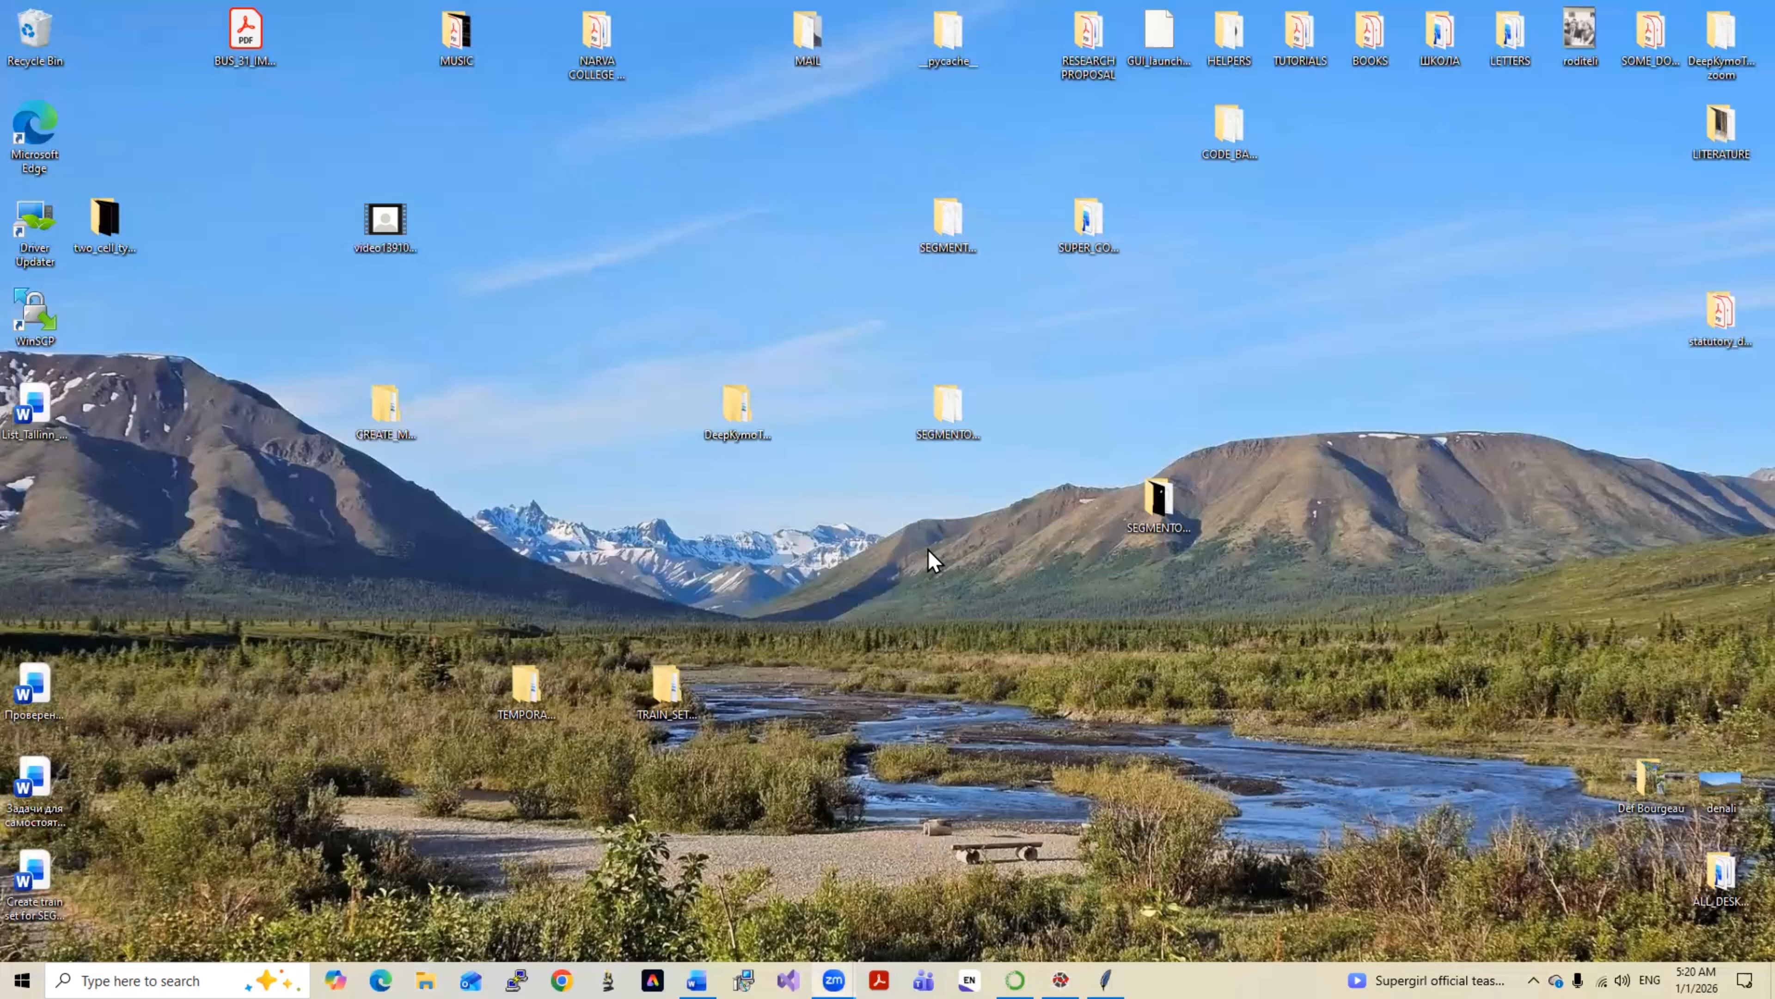
Back in DeepKymoTracker, load the raw movie by opening the bright-field frame t3376_ch02 from MOVIES\TUTORIAL\RAW_MOVIE_TUTORIAL
{"action": "left_click", "coordinate": [1105, 980]}
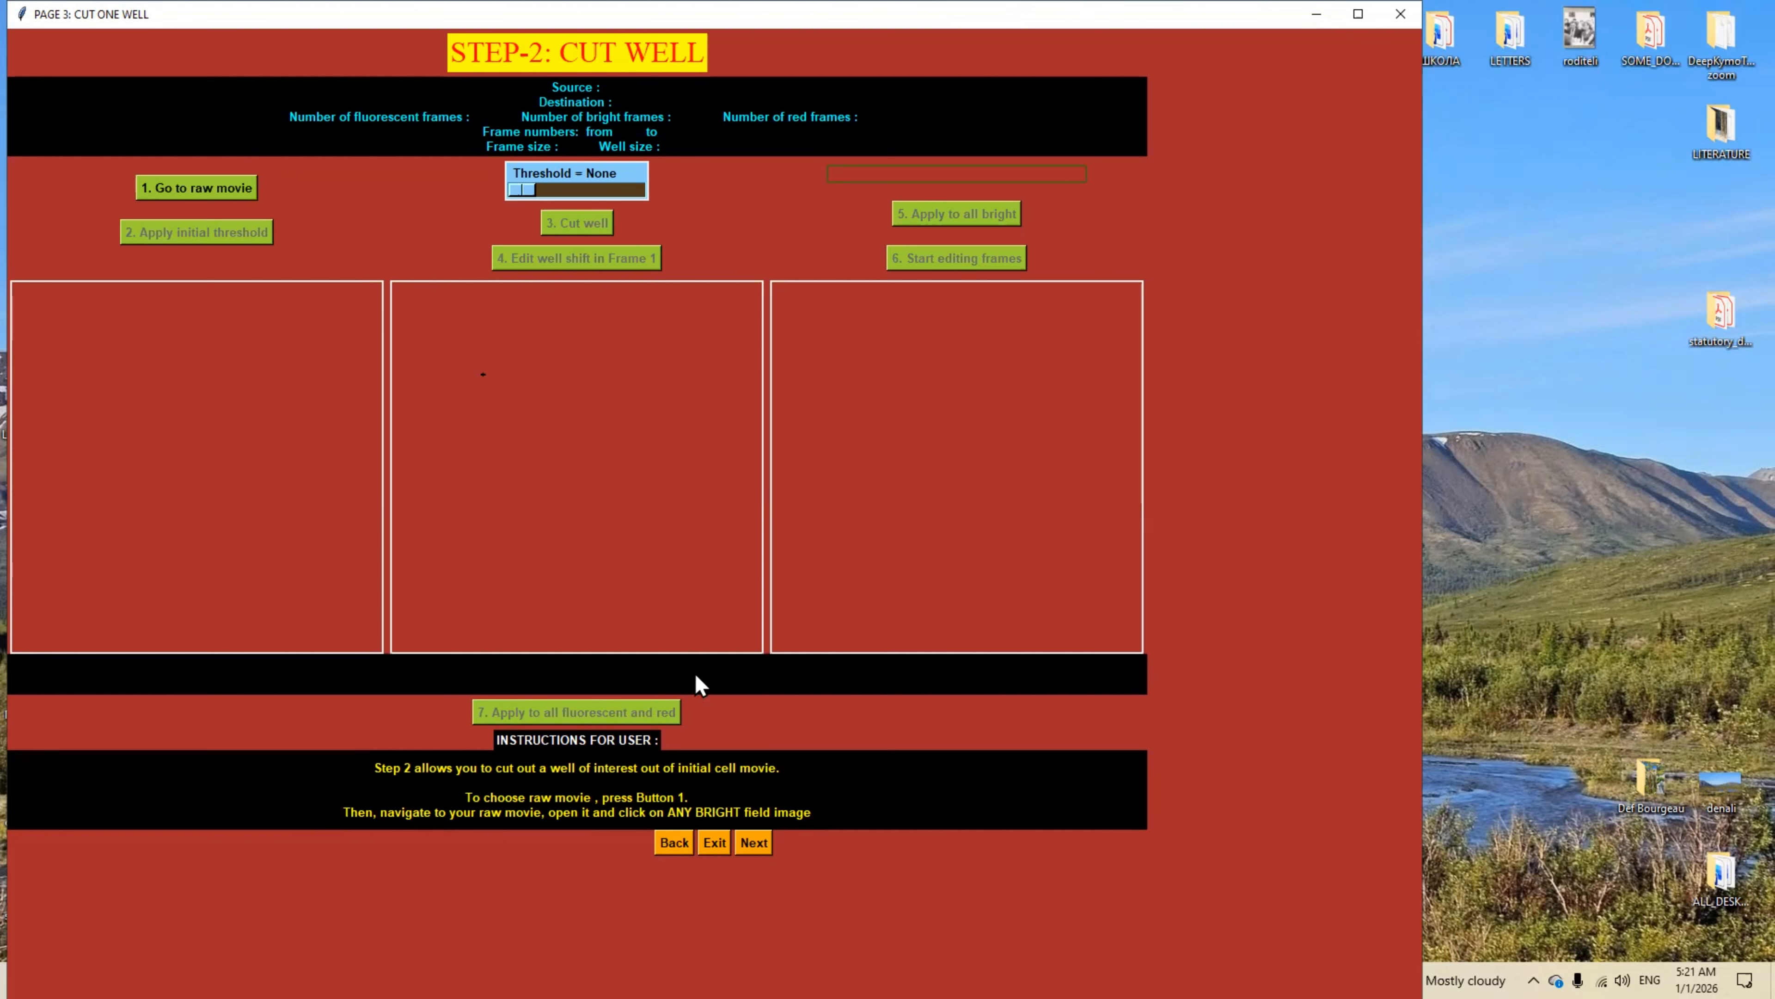
{"action": "left_click", "coordinate": [233, 198]}
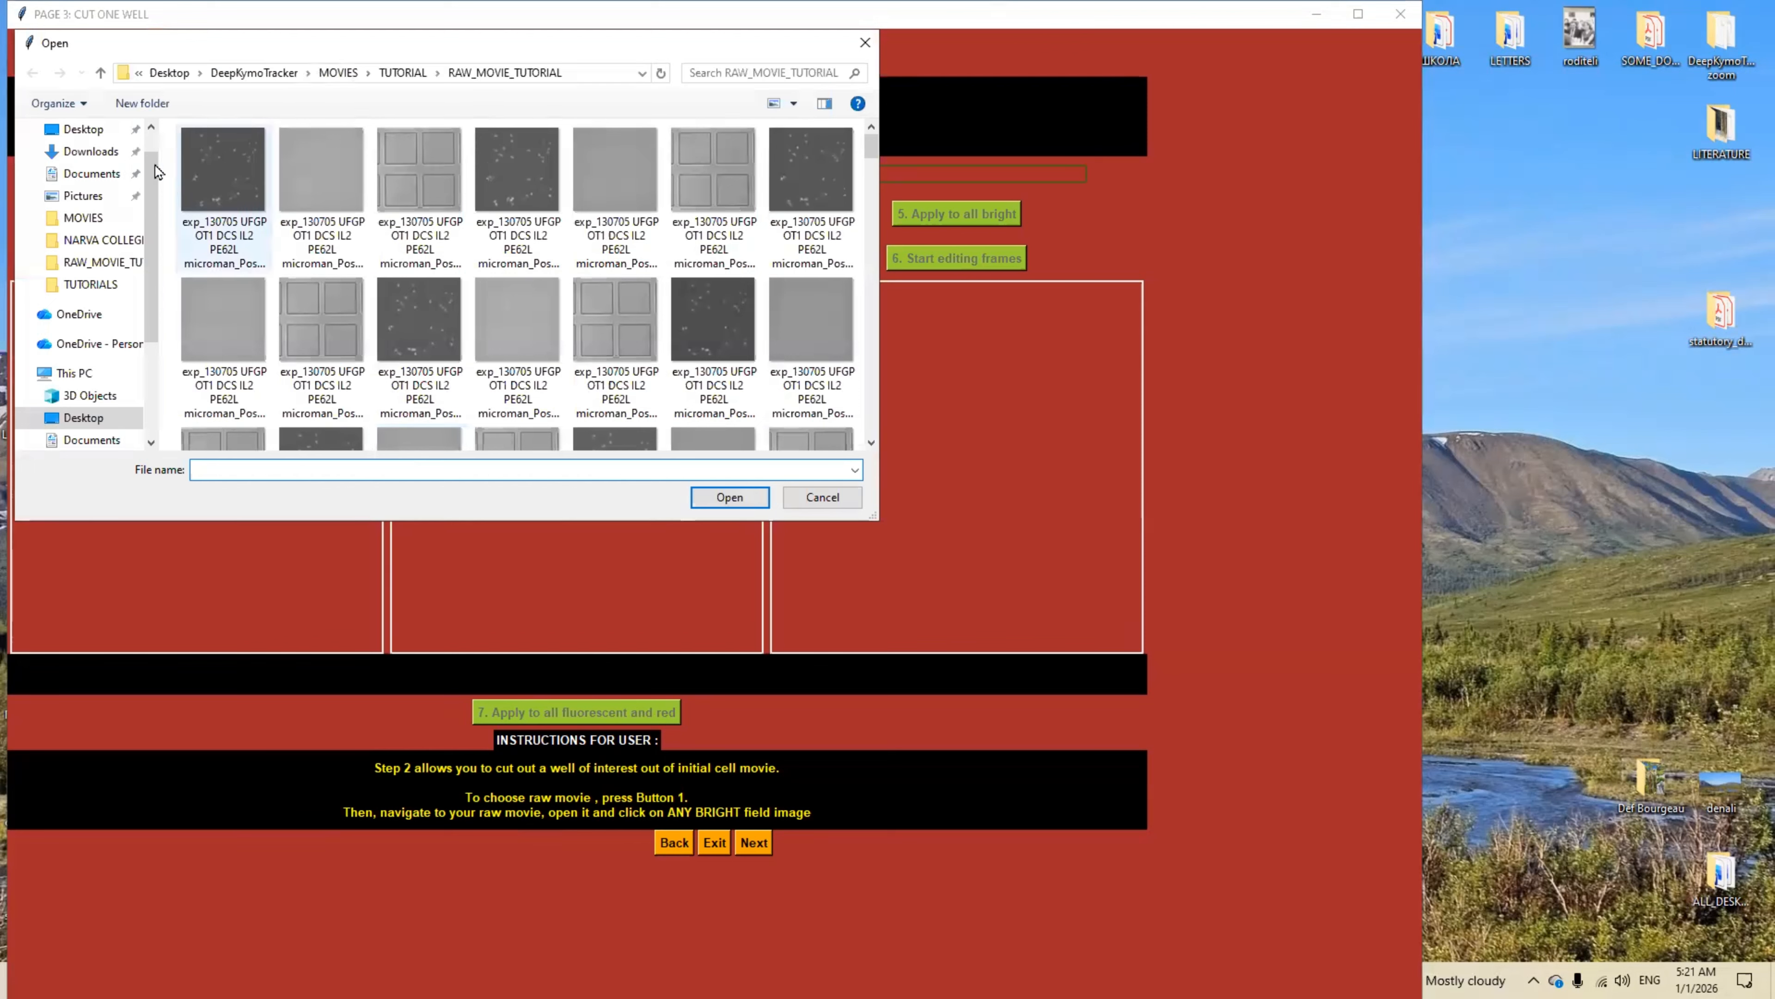
{"action": "left_click", "coordinate": [101, 72]}
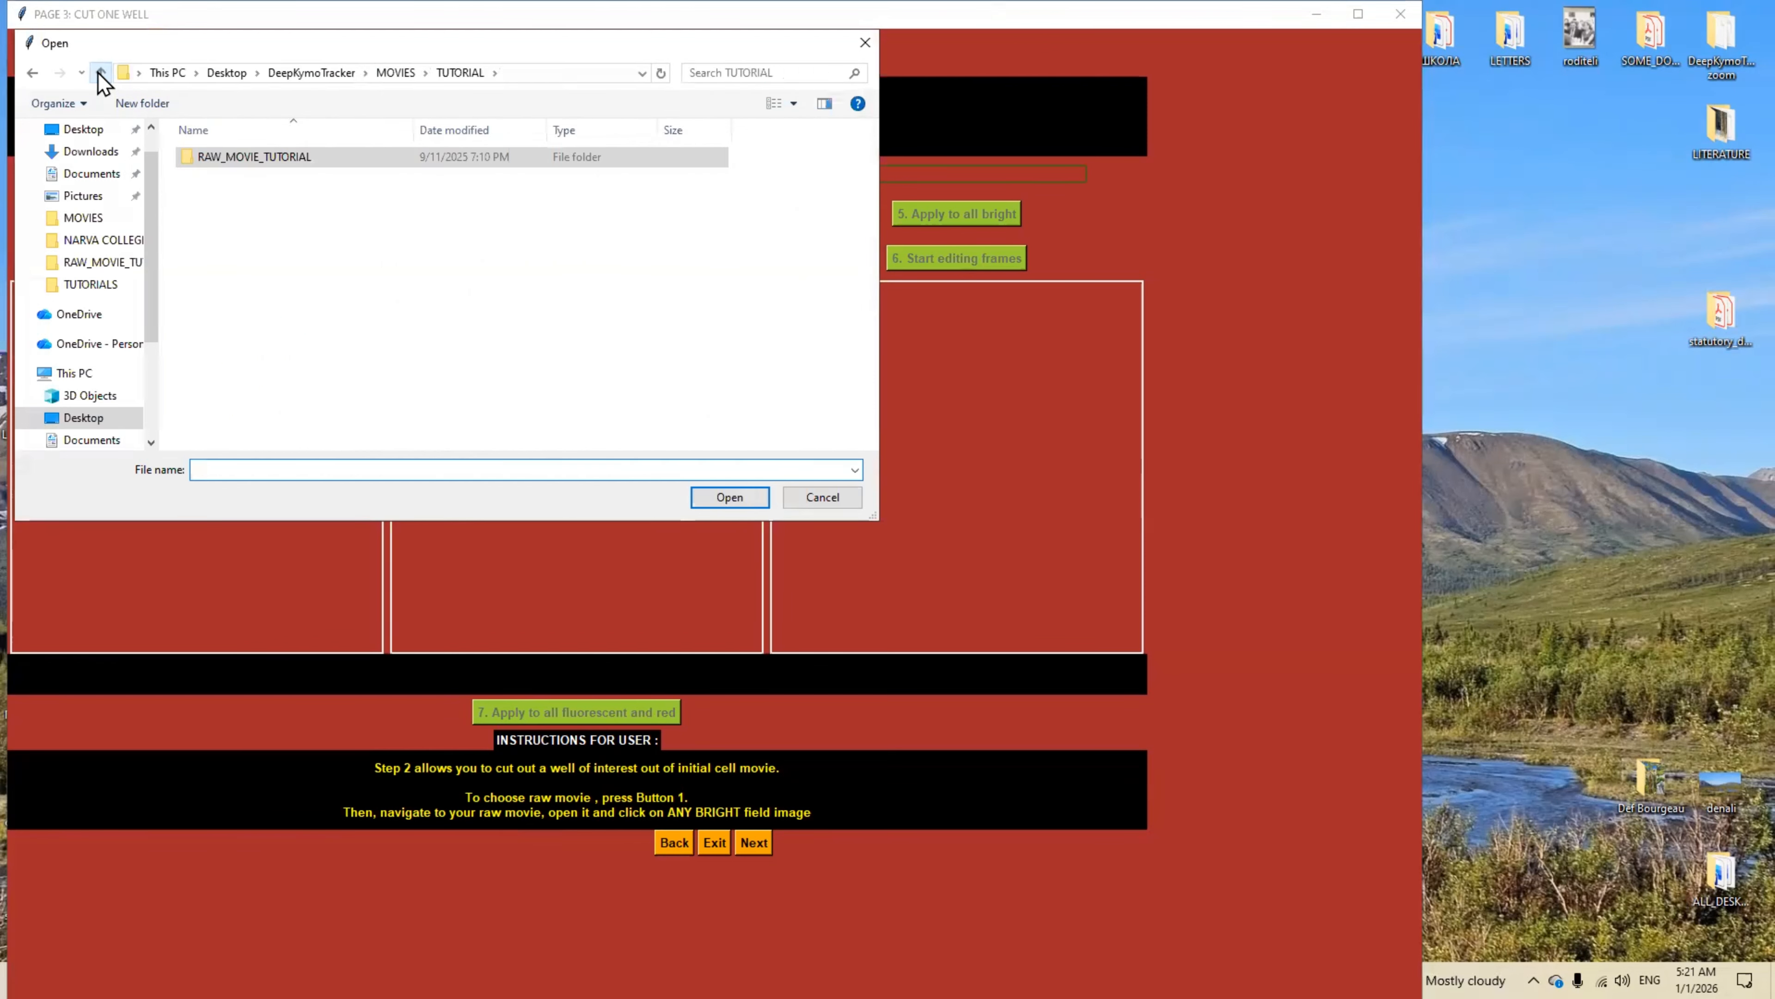
{"action": "left_click", "coordinate": [101, 72]}
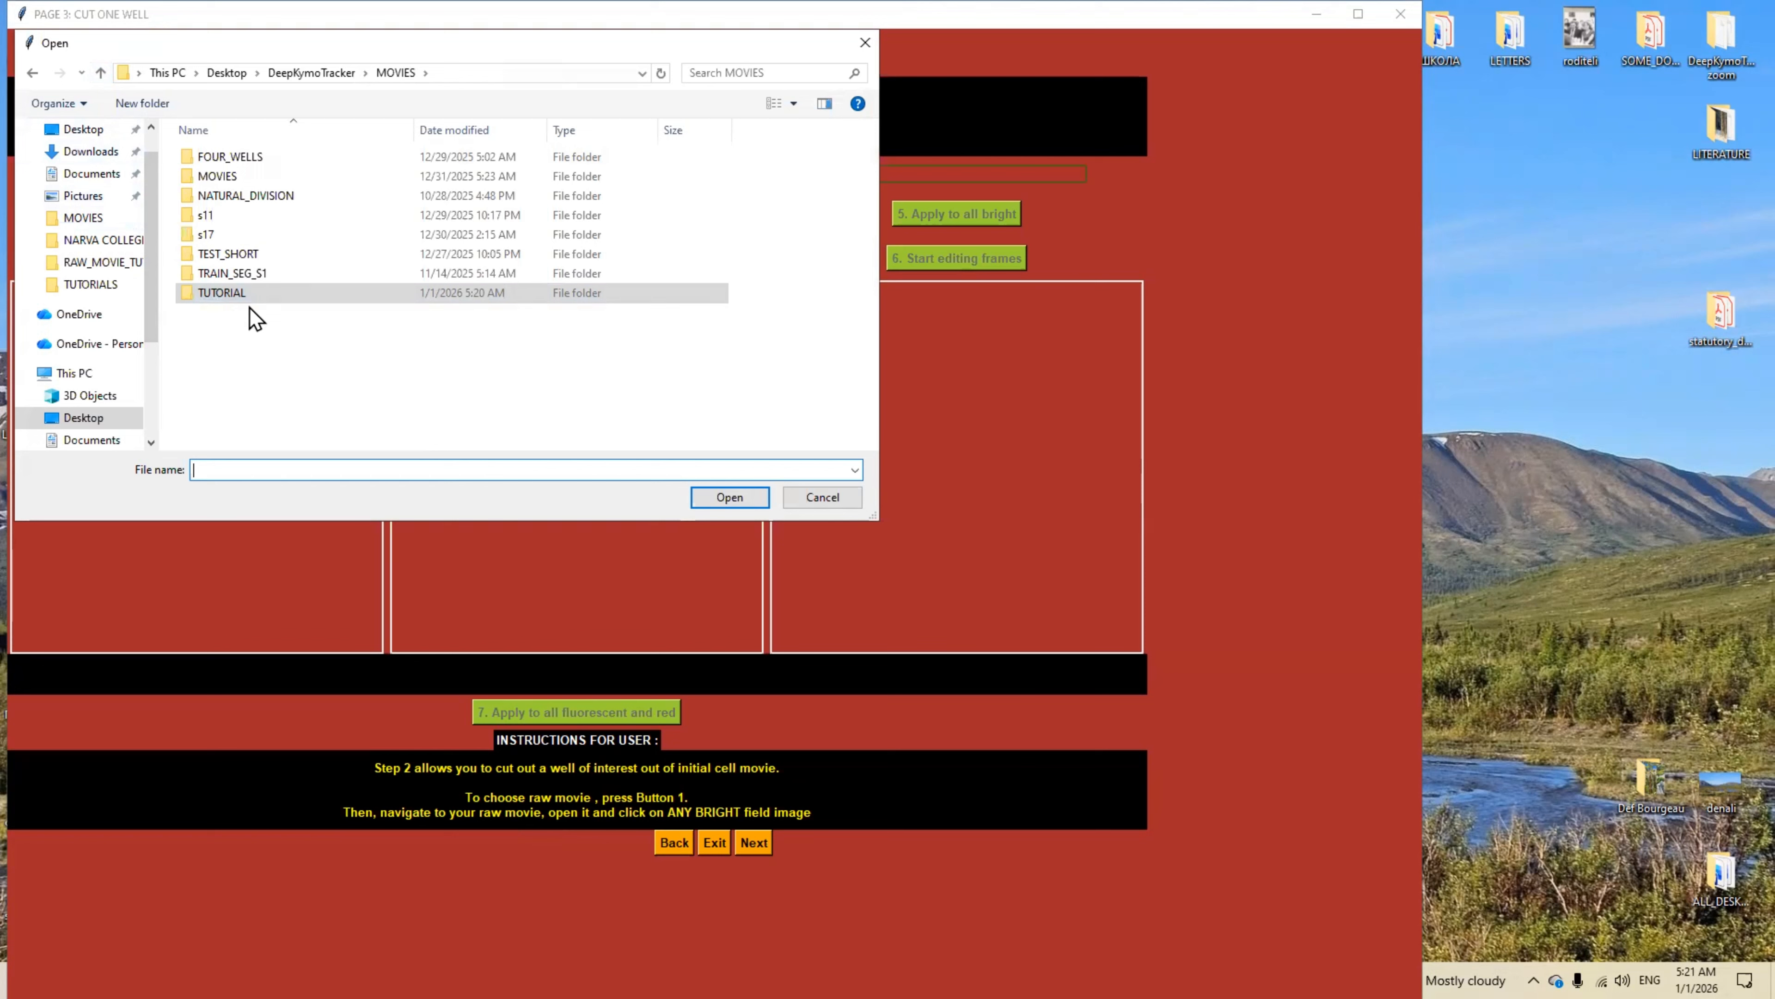
{"action": "double_click", "coordinate": [223, 291]}
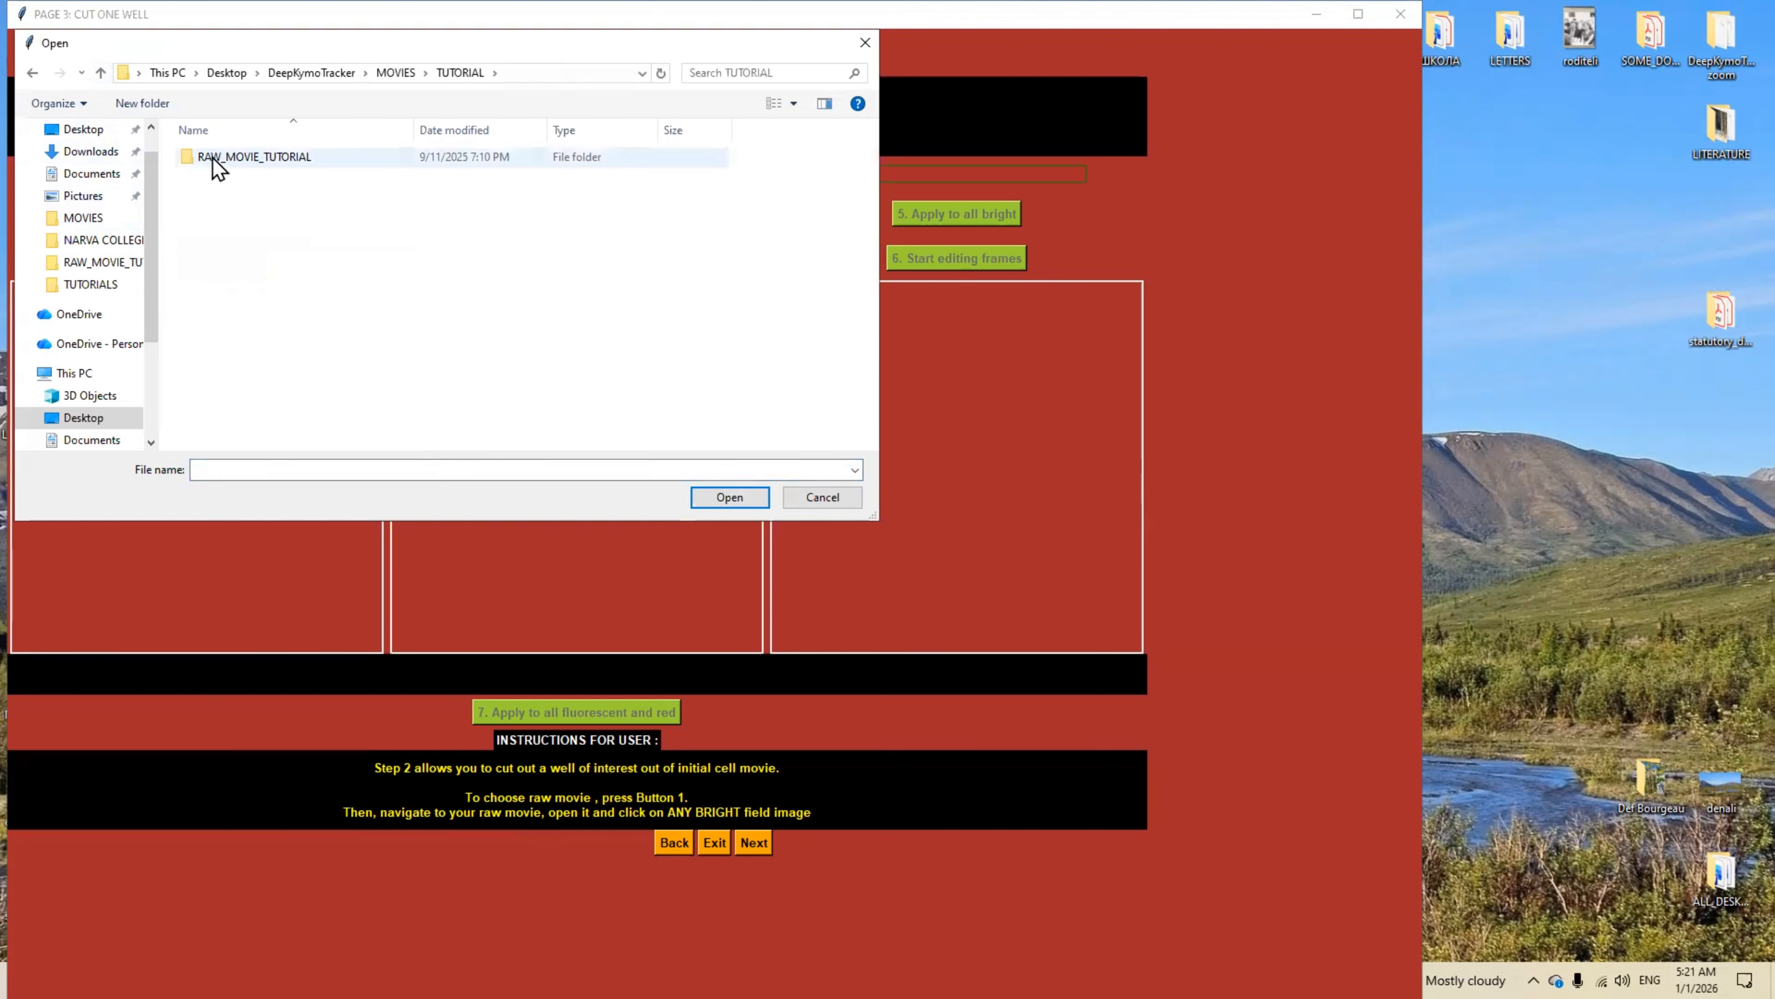
{"action": "left_click", "coordinate": [275, 161]}
{"action": "double_click", "coordinate": [270, 156]}
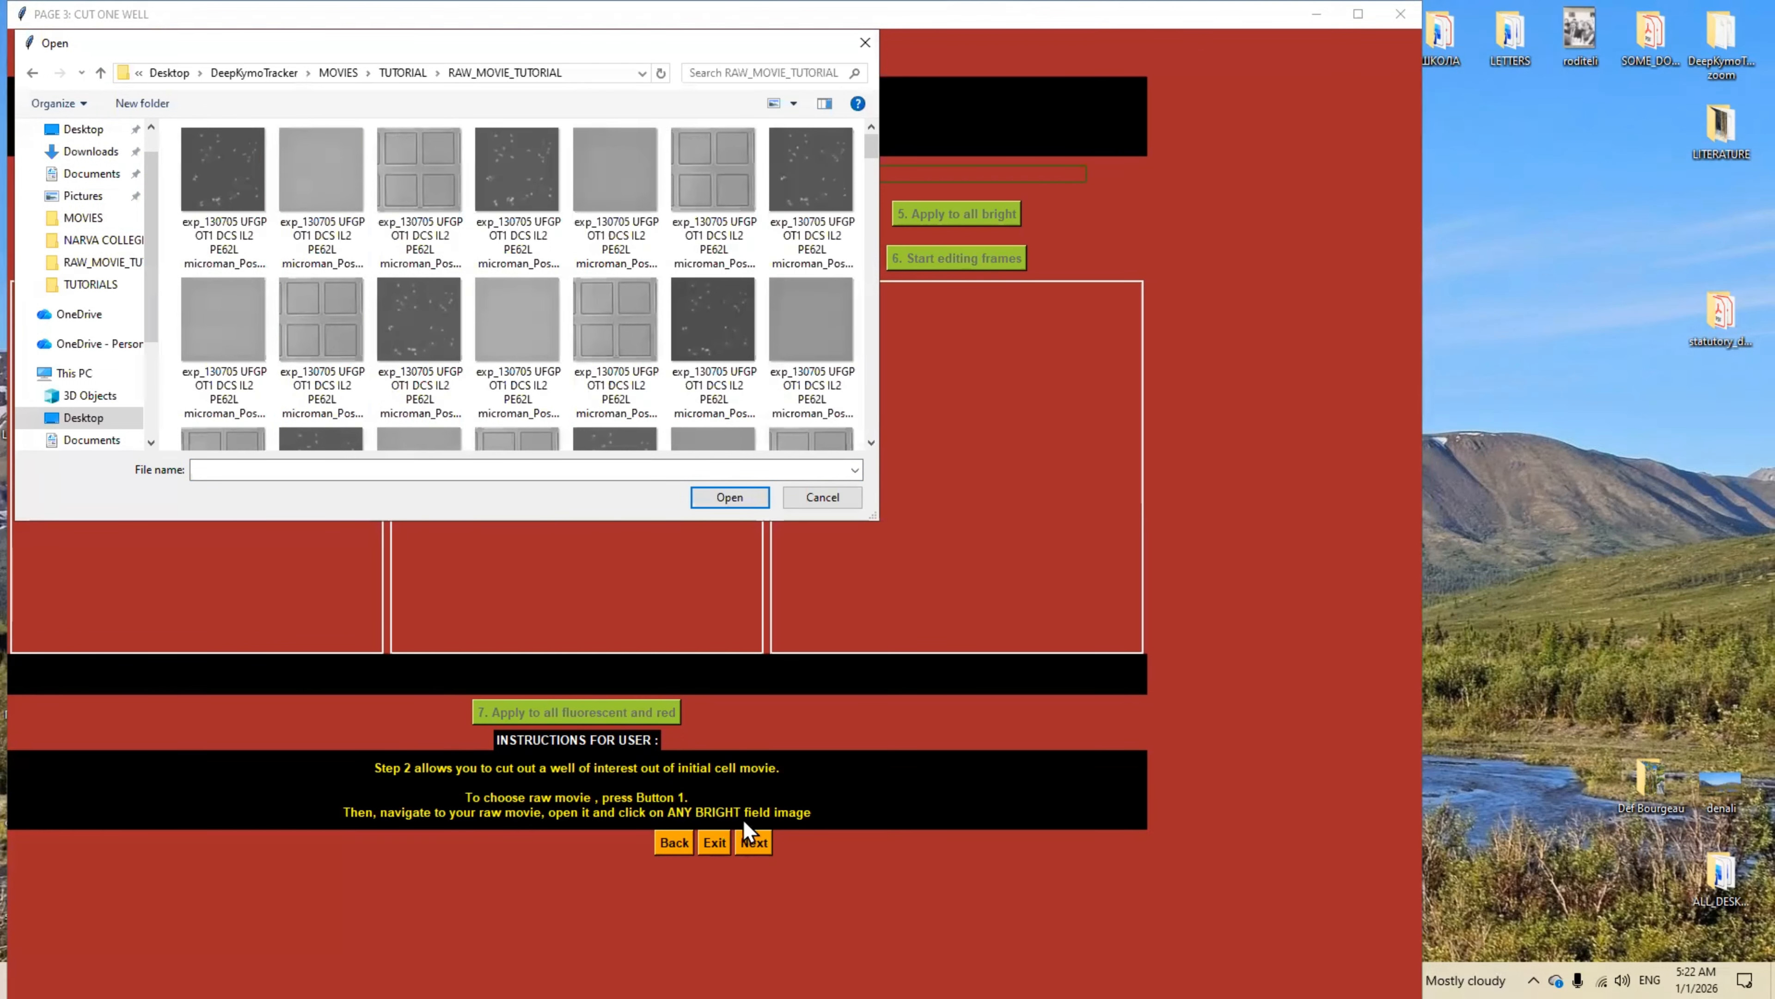
{"action": "left_click", "coordinate": [612, 322]}
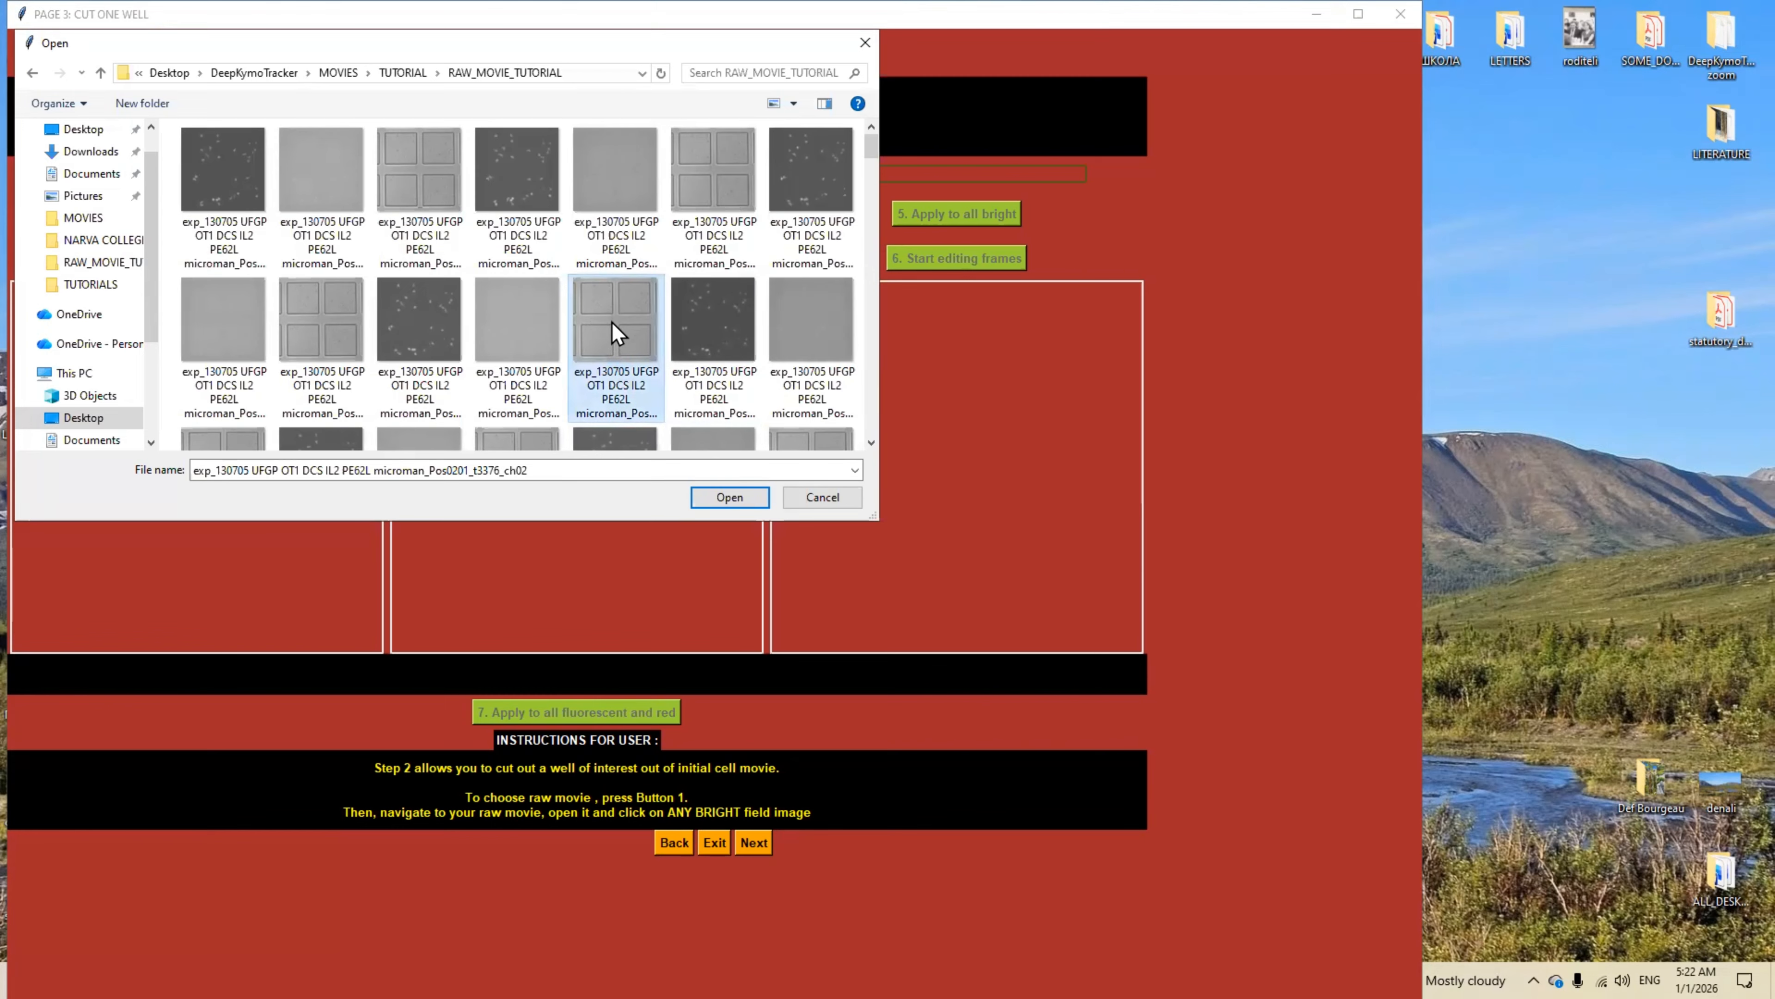
{"action": "left_click", "coordinate": [729, 497]}
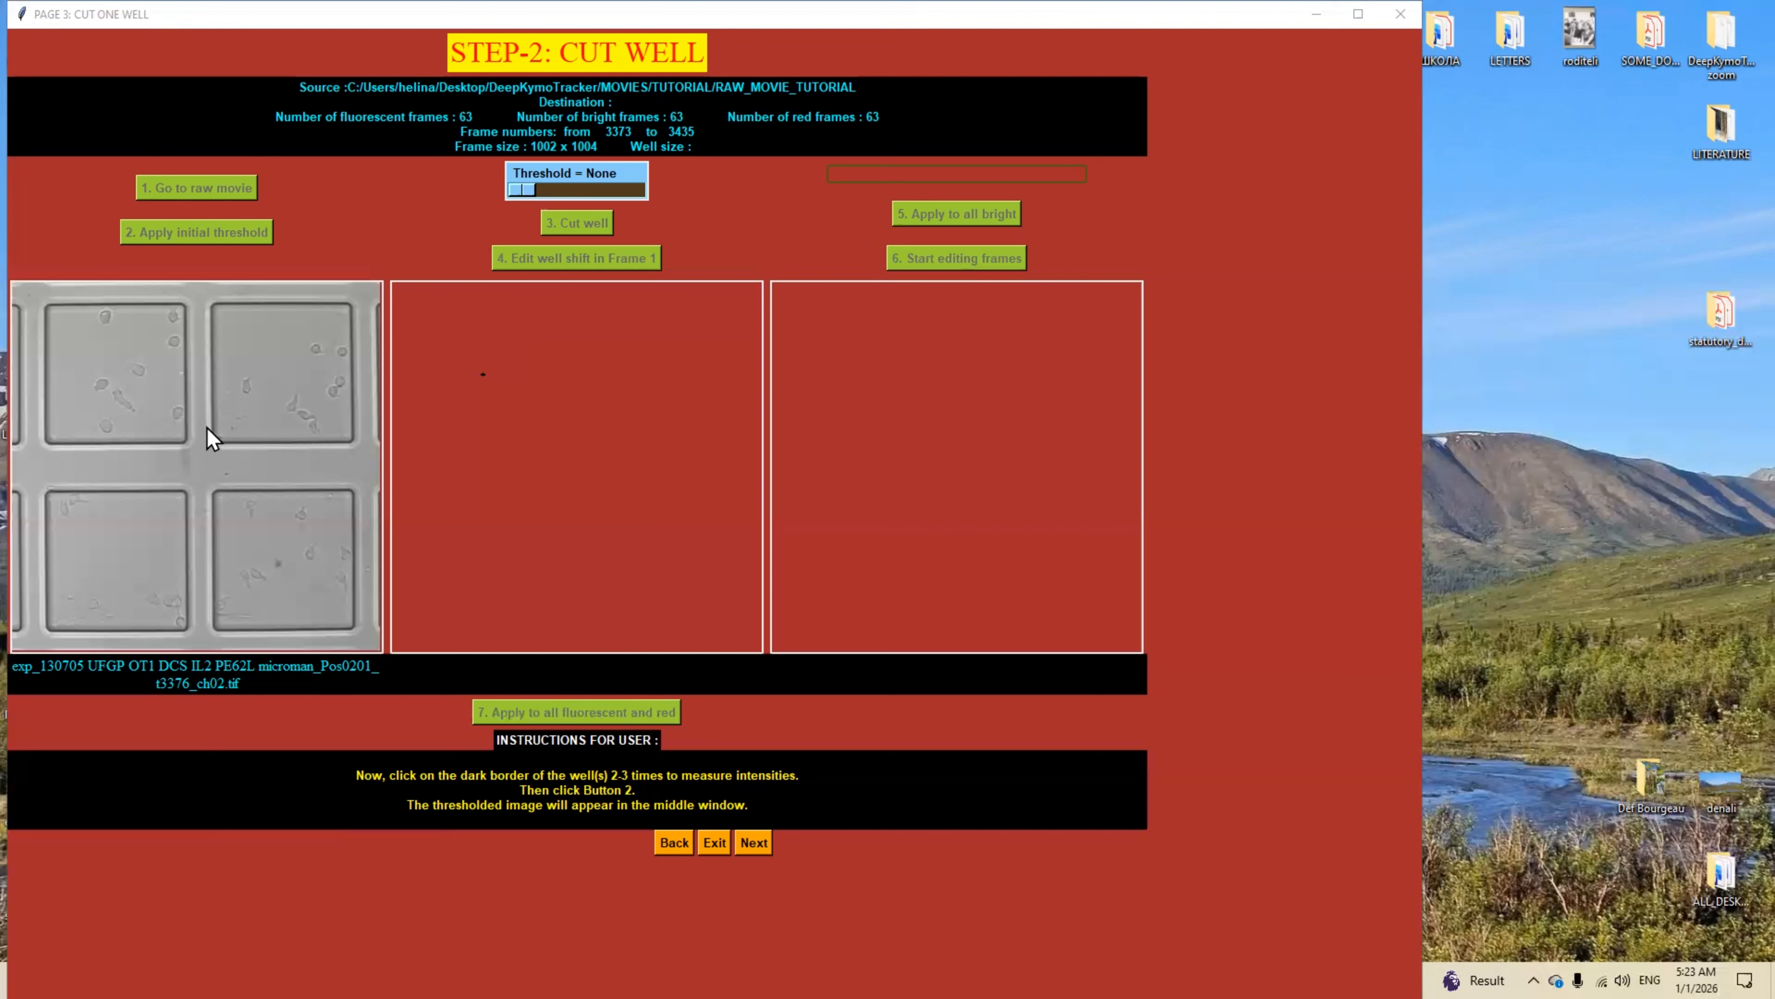
Apply the initial threshold from two sampled points on the upper-right well's dark border, and refine the threshold to 119
{"action": "left_click", "coordinate": [213, 393]}
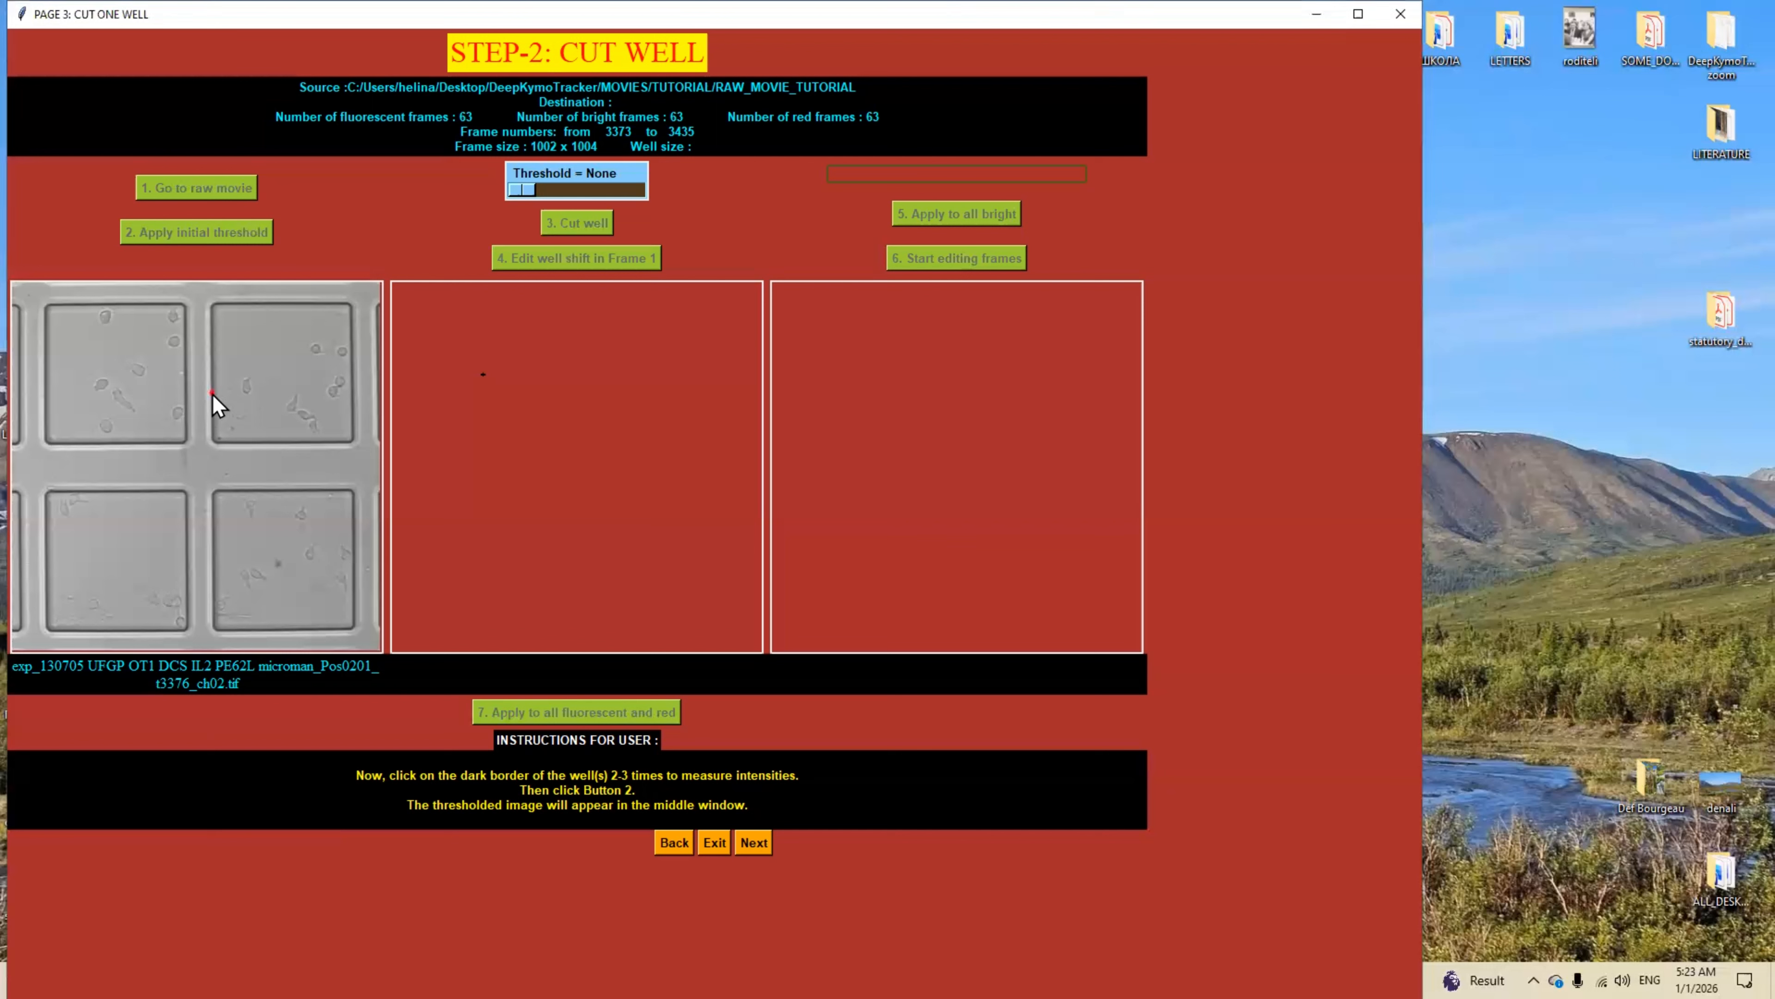
{"action": "left_click", "coordinate": [255, 442]}
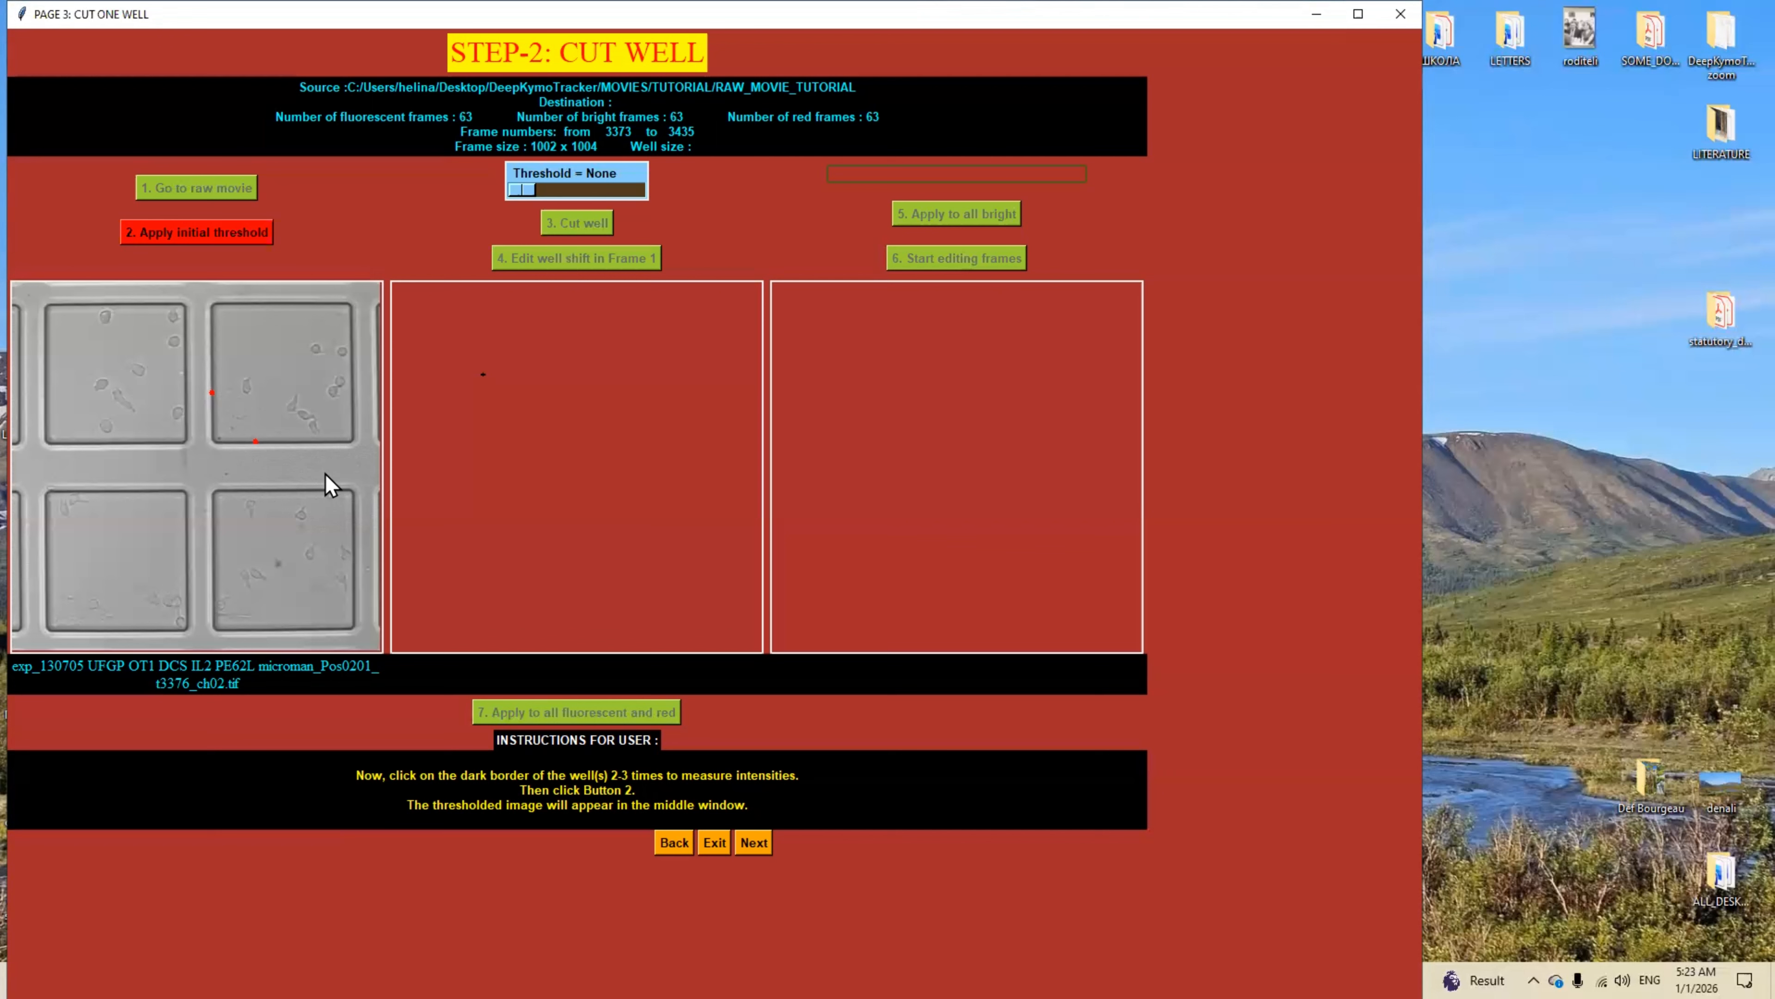
{"action": "left_click", "coordinate": [238, 235]}
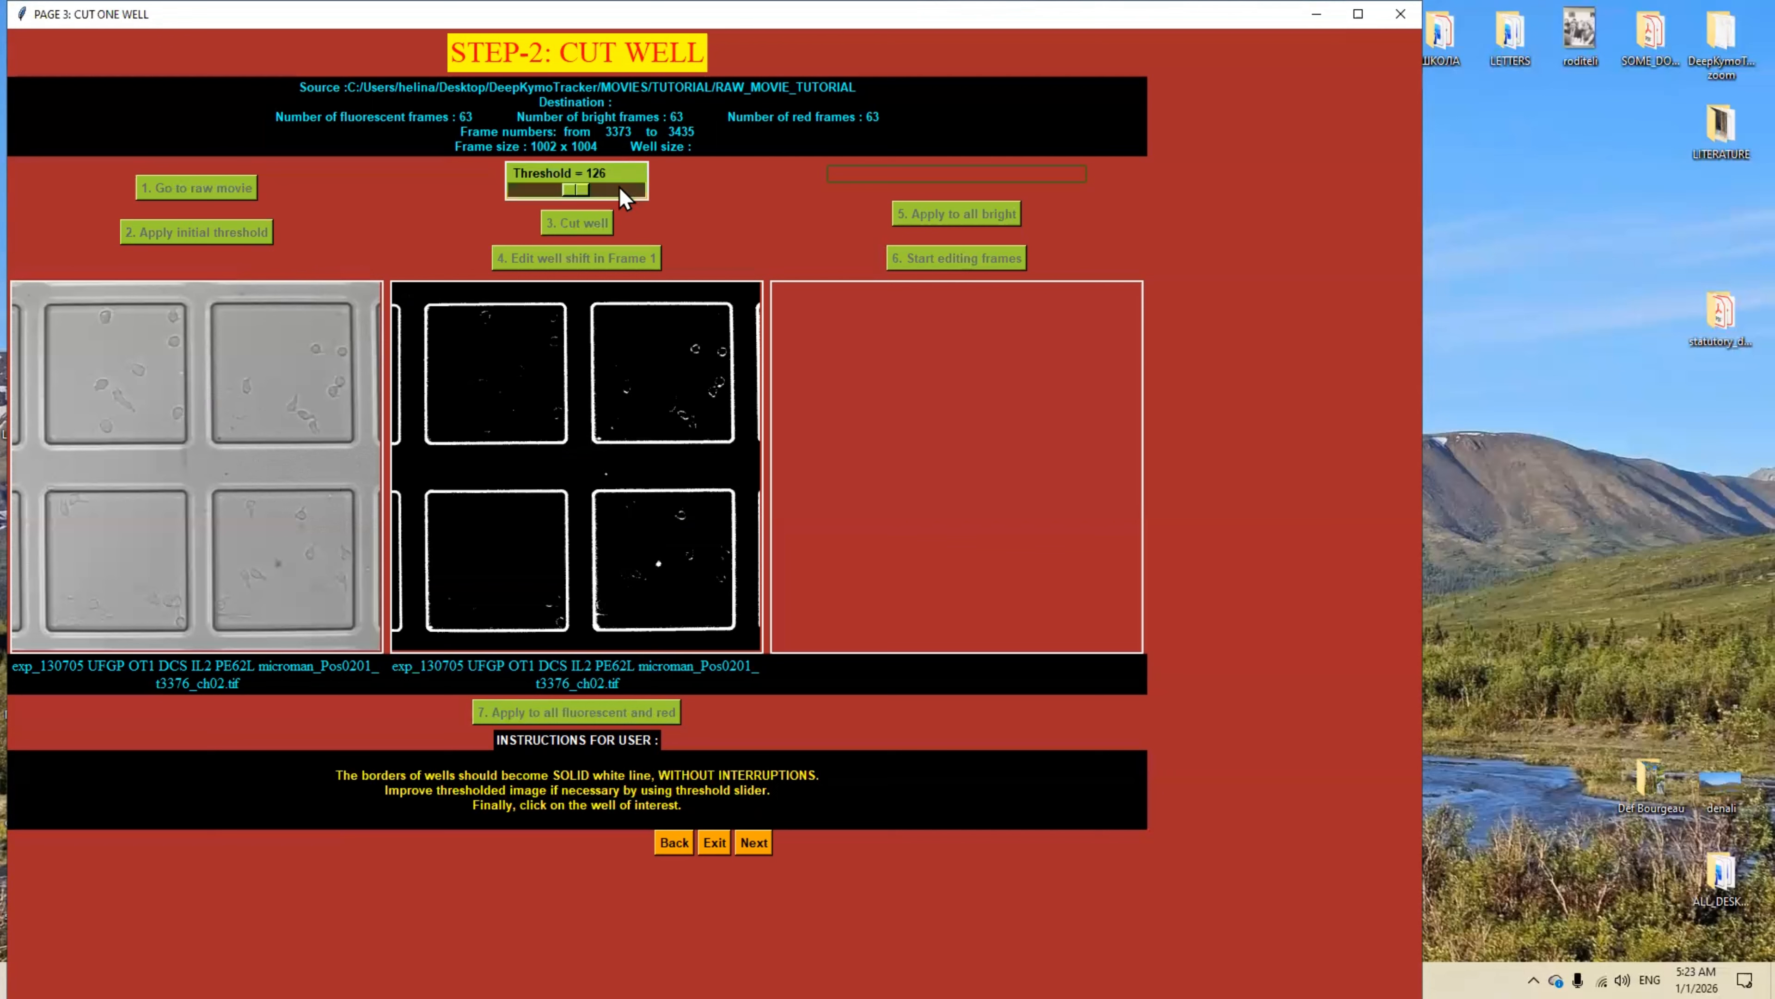
{"action": "mouse_move", "coordinate": [577, 185]}
{"action": "left_mouse_down"}
{"action": "mouse_move", "coordinate": [597, 190]}
{"action": "mouse_move", "coordinate": [575, 198]}
{"action": "left_mouse_up"}
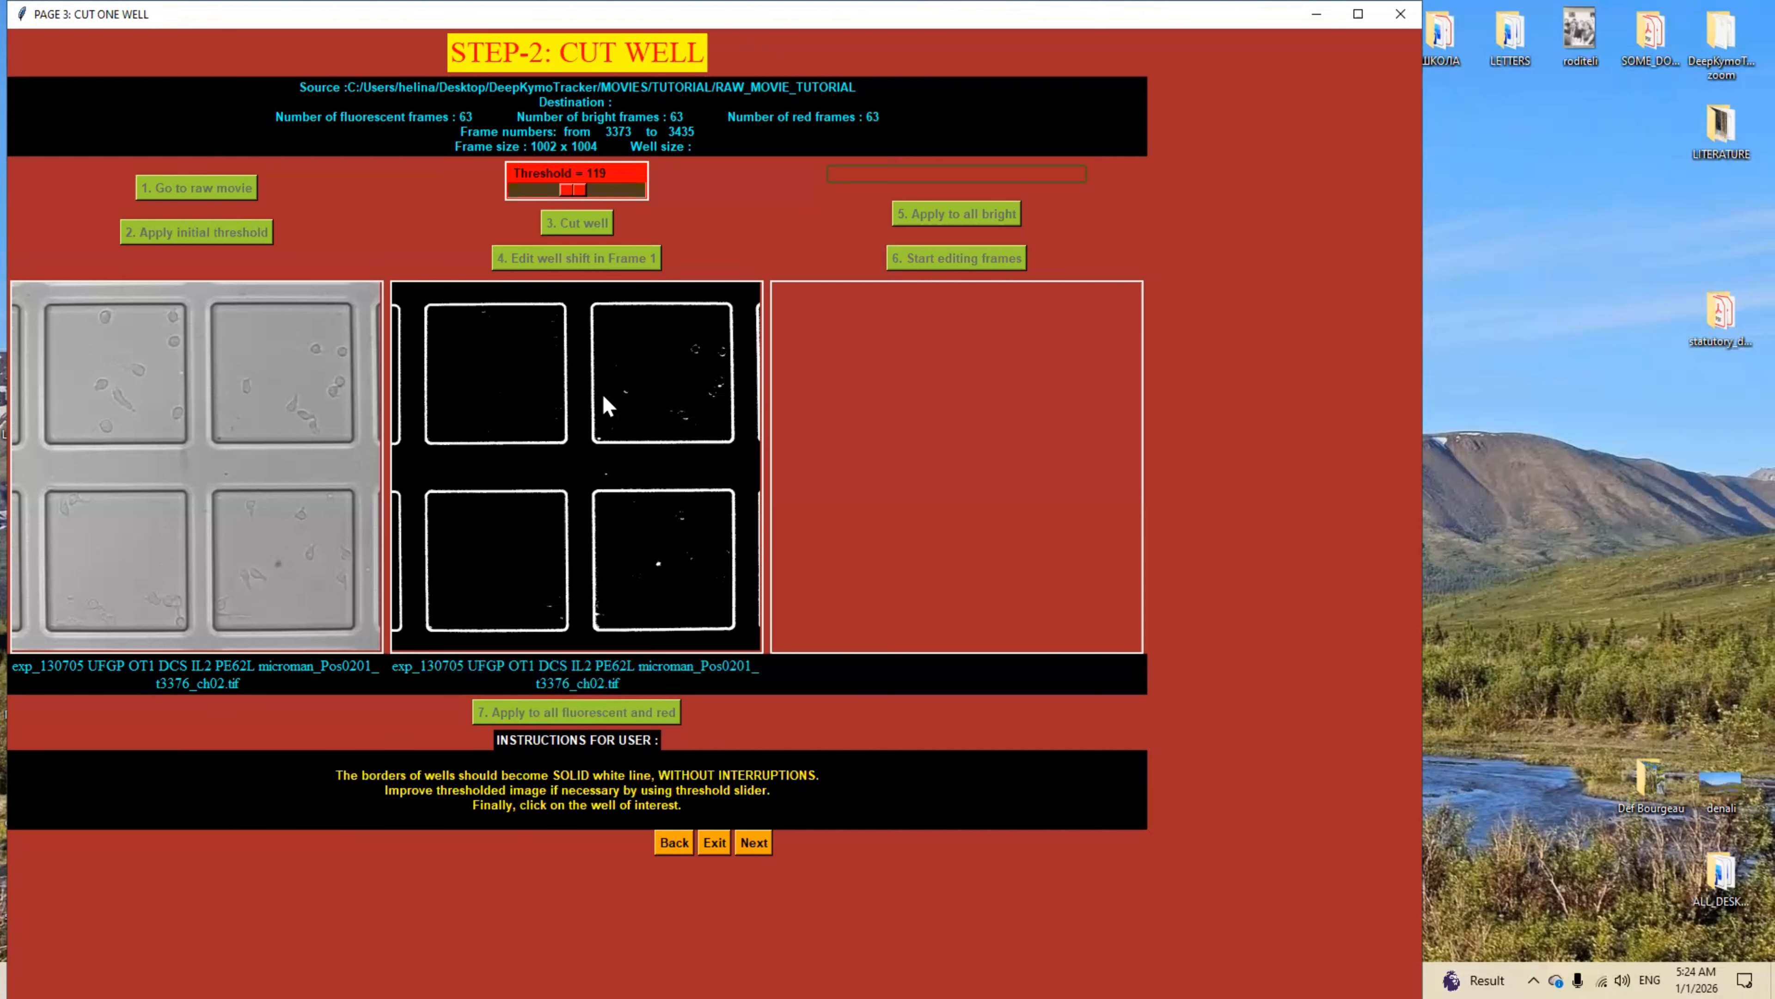
Test well detection at the current threshold by selecting each of the four wells in the thresholded image, ending on the upper-right well
{"action": "left_click", "coordinate": [652, 377]}
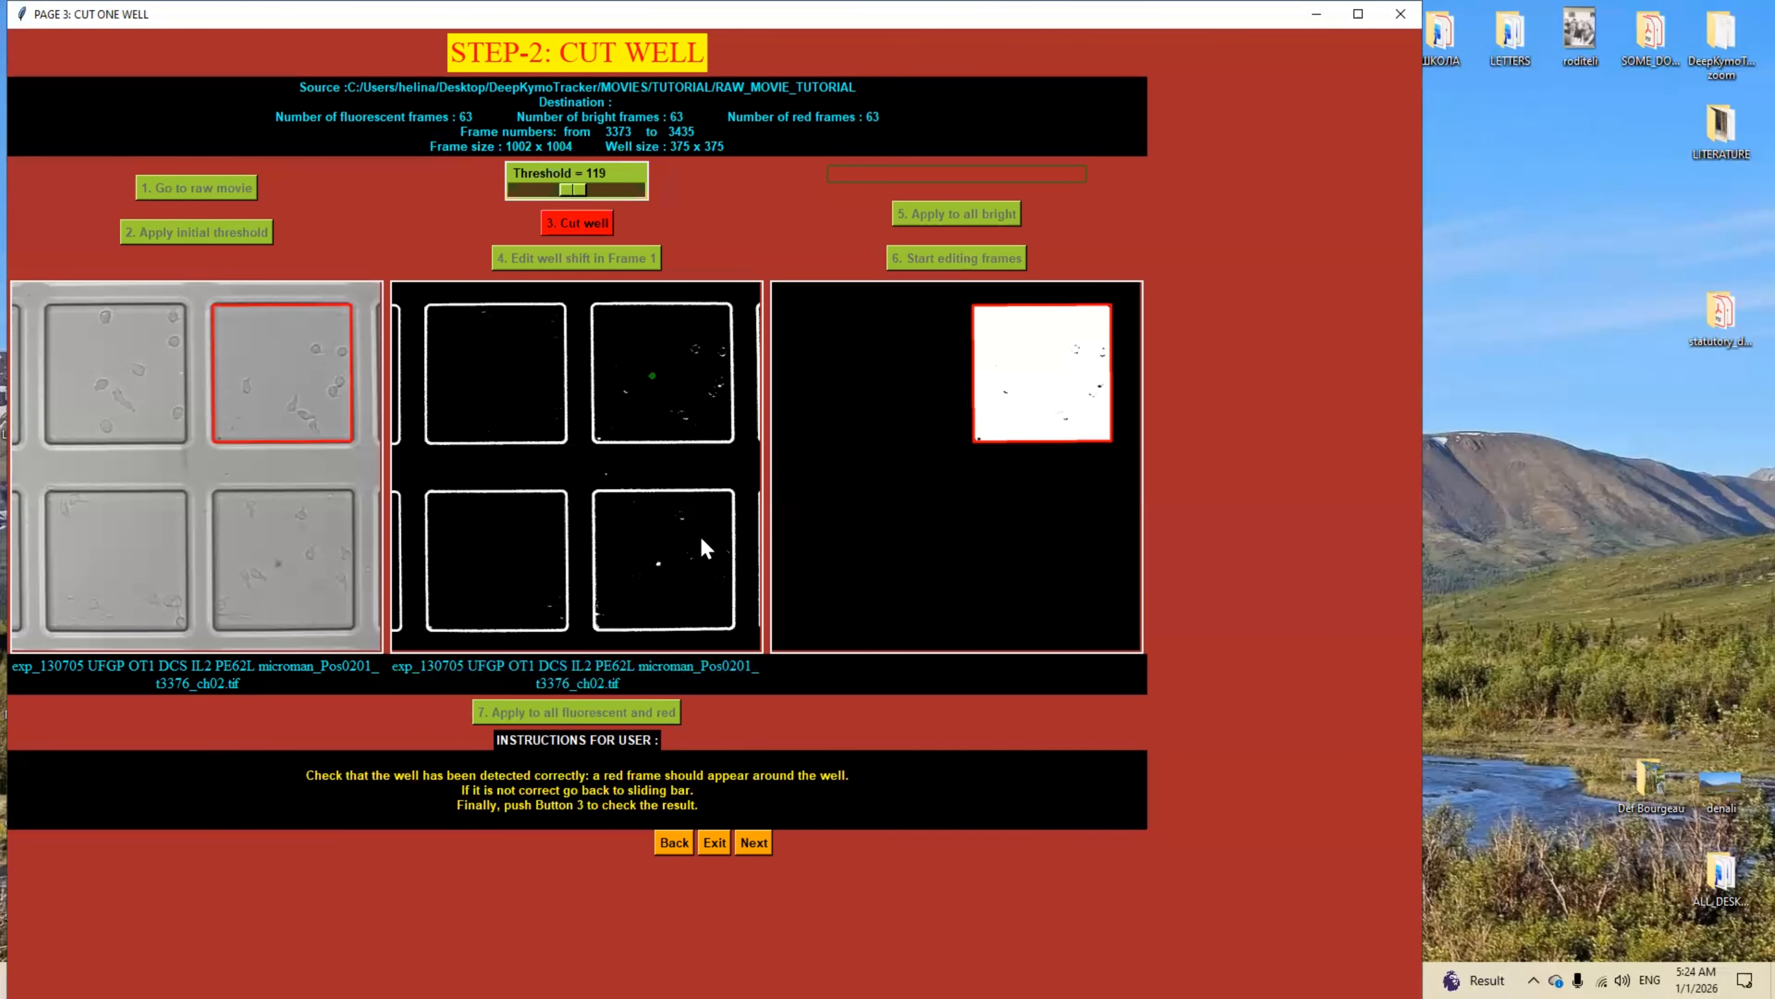
{"action": "left_click", "coordinate": [663, 562]}
{"action": "left_click", "coordinate": [502, 573]}
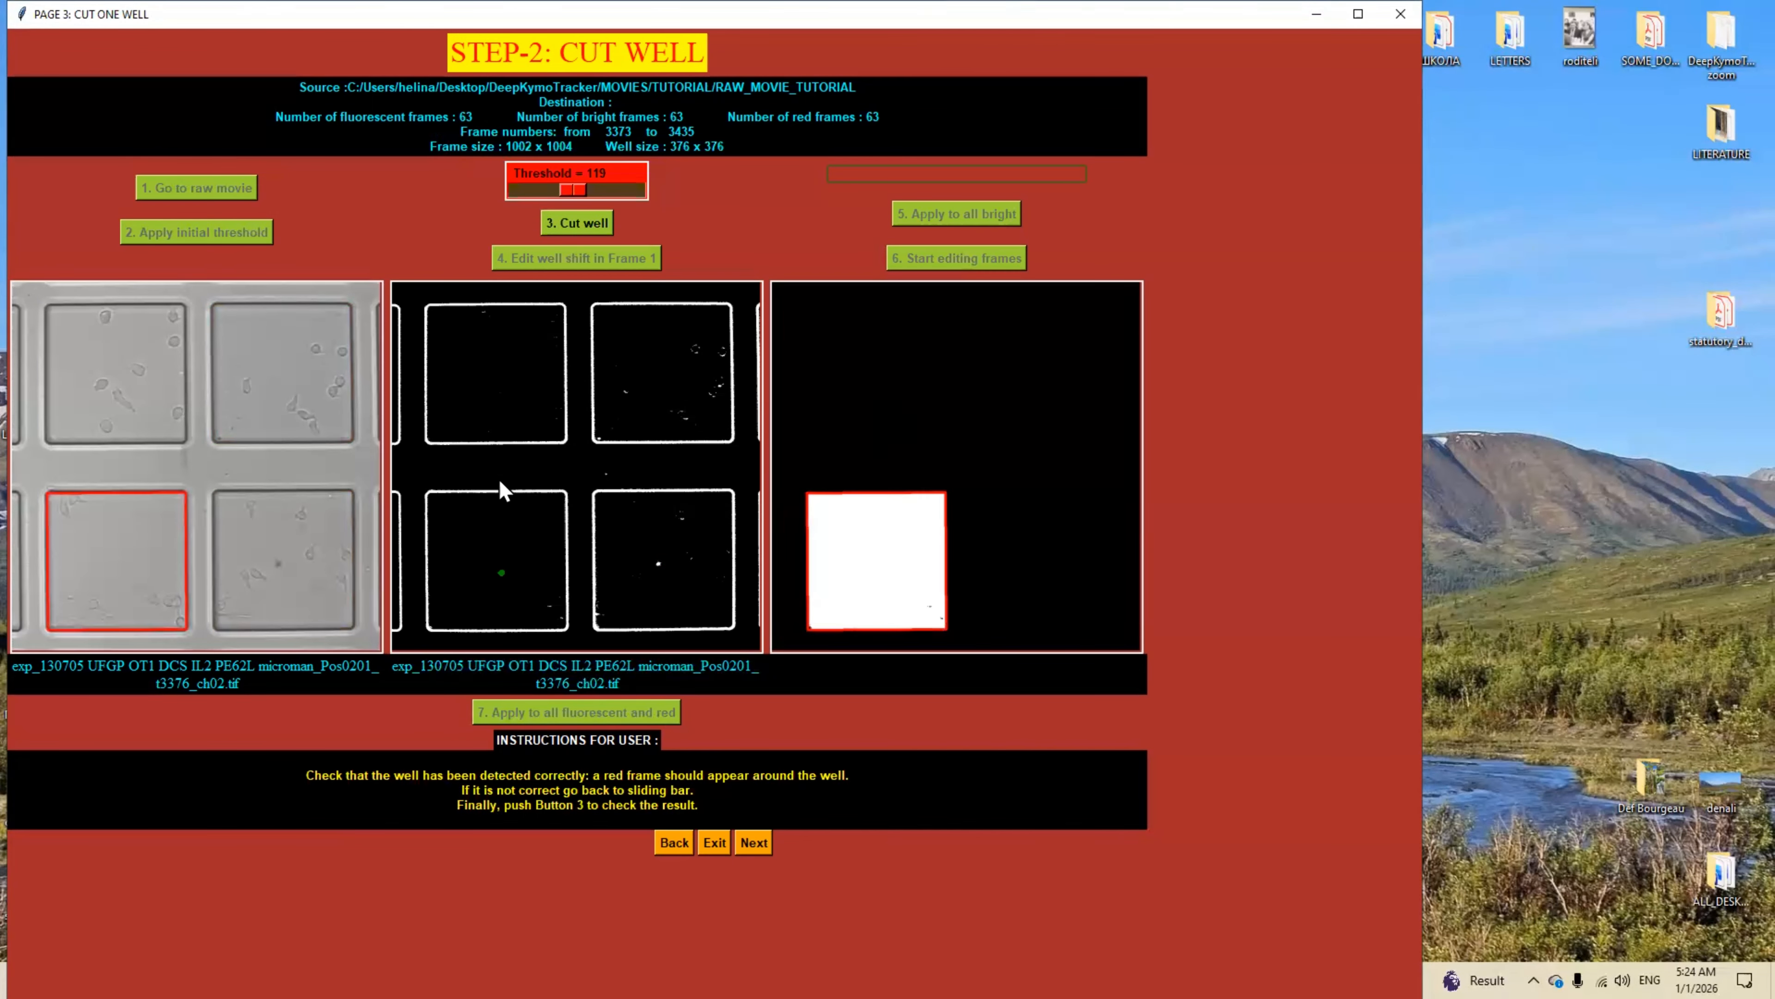
{"action": "left_click", "coordinate": [501, 399]}
{"action": "left_click", "coordinate": [655, 386]}
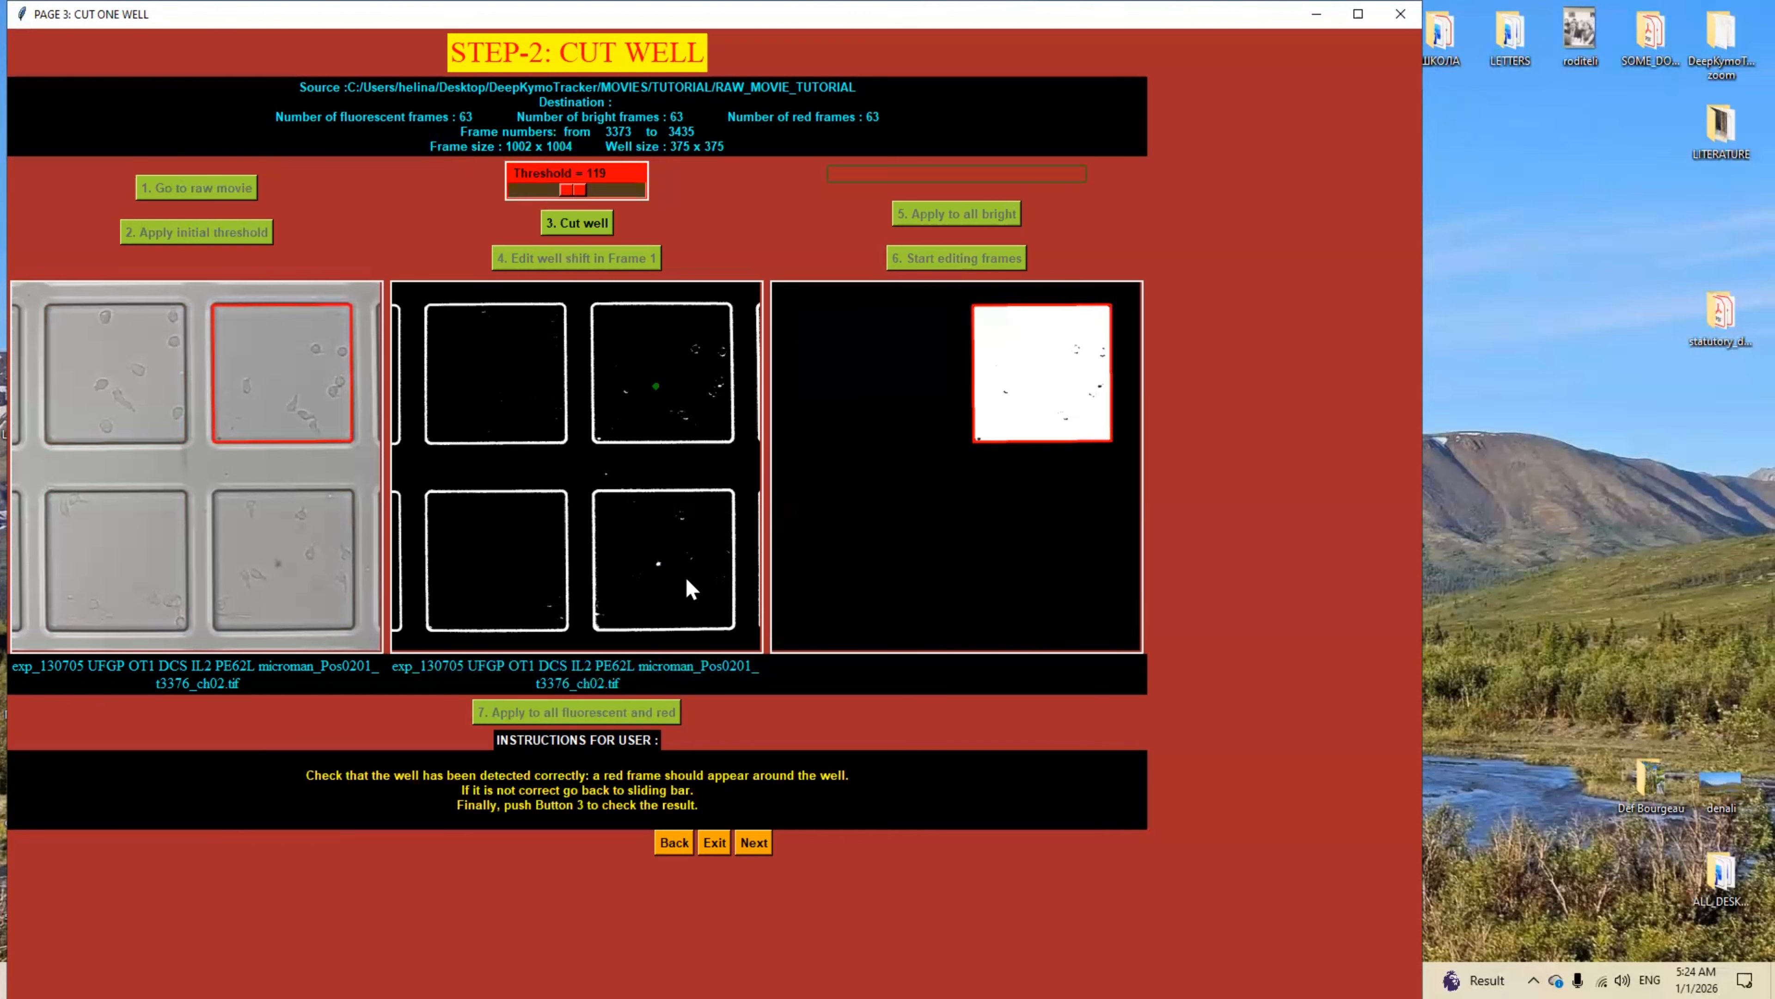
{"action": "left_click", "coordinate": [662, 575]}
{"action": "left_click", "coordinate": [524, 577]}
{"action": "left_click", "coordinate": [519, 385]}
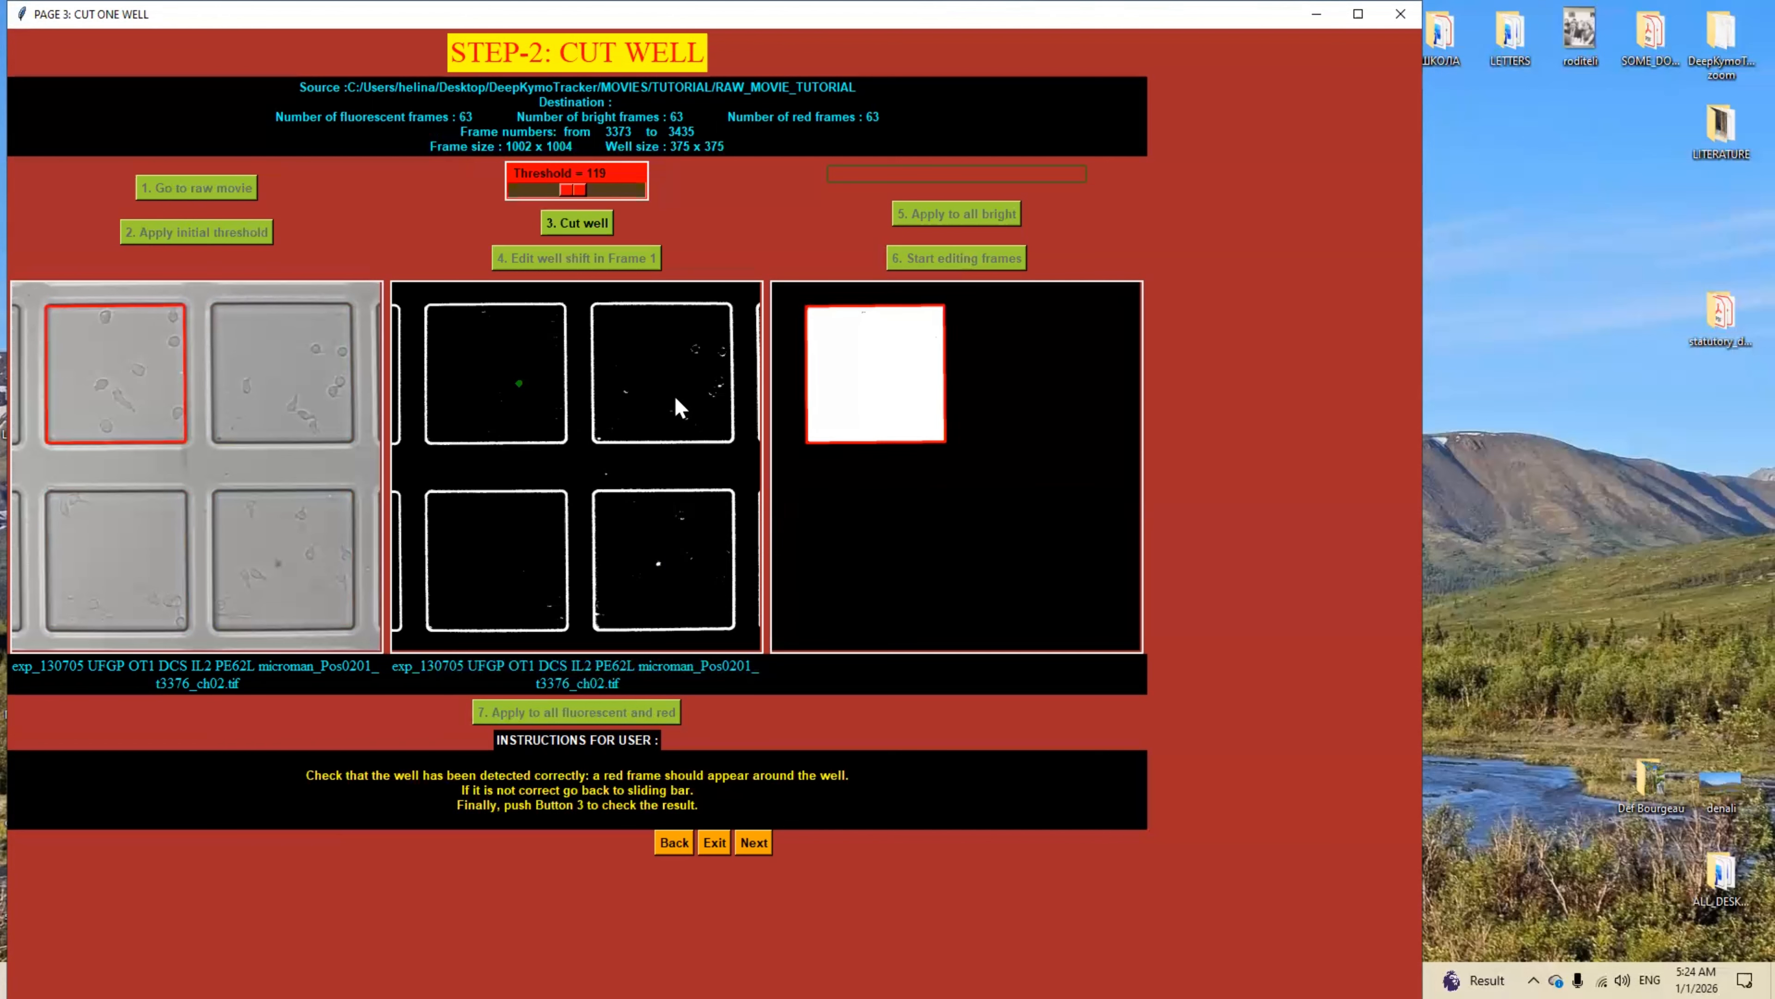
{"action": "left_click", "coordinate": [675, 396]}
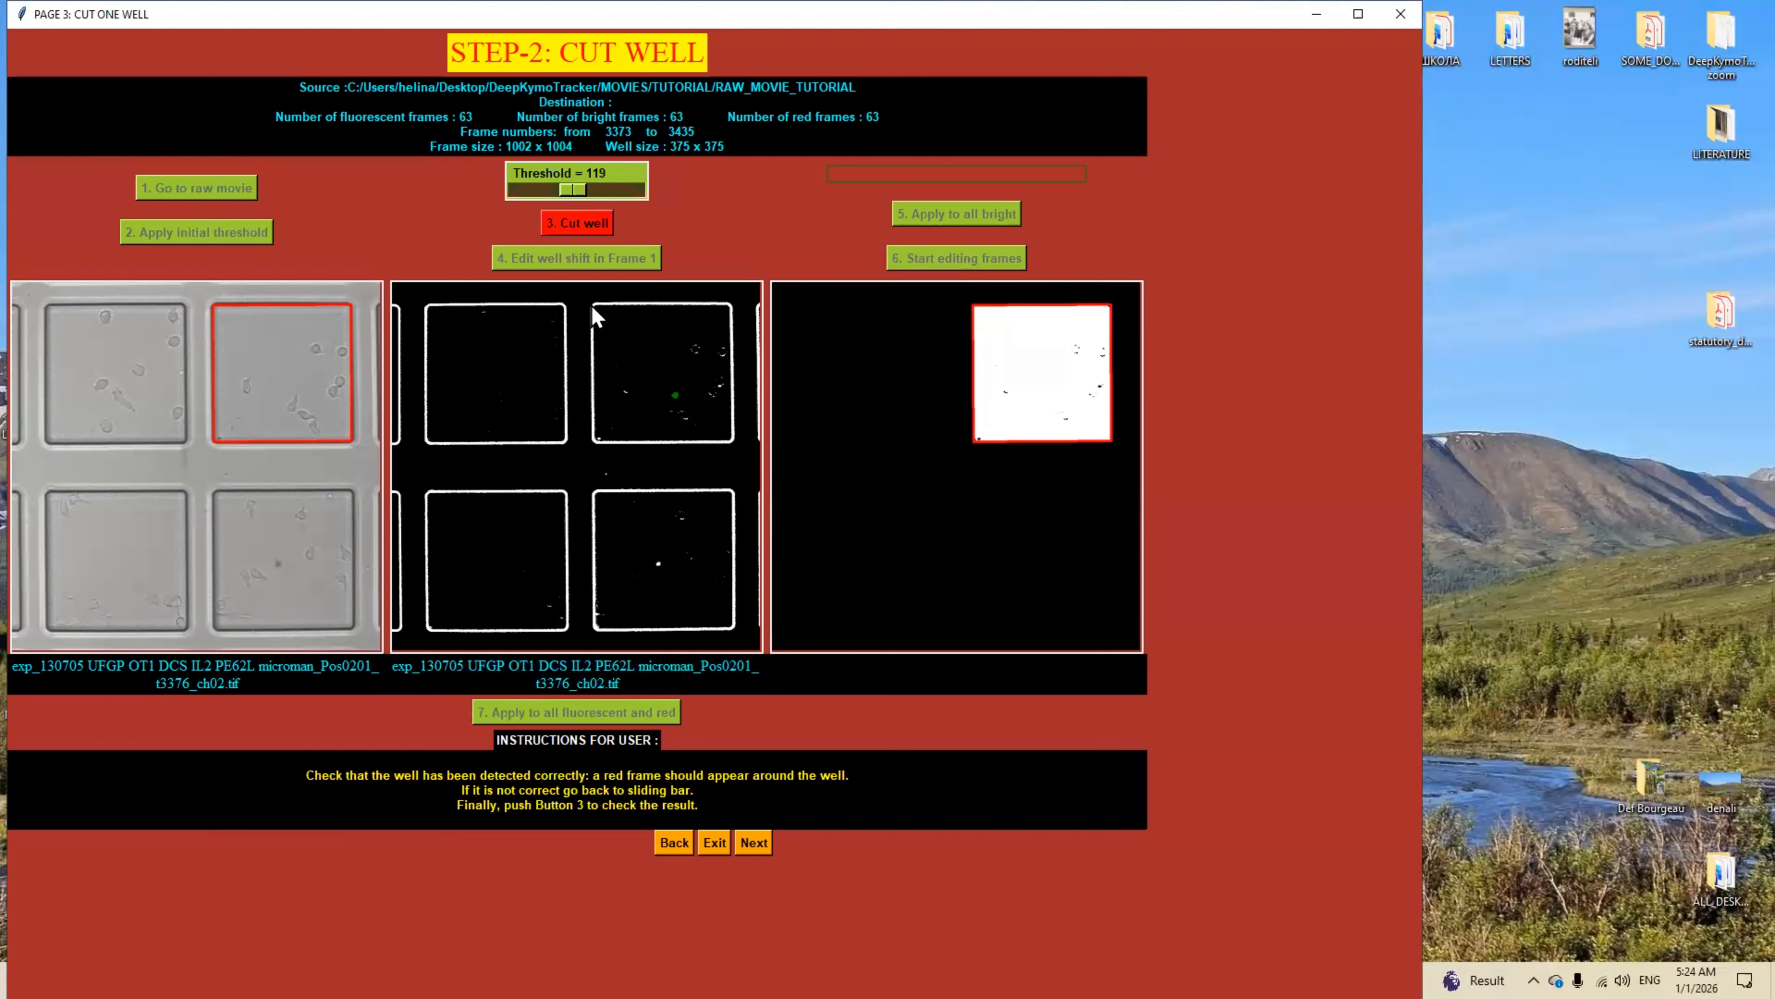
Lower the threshold to 89 and try to detect the upper-right well
{"action": "left_click_drag", "start_coordinate": [577, 187], "coordinate": [563, 189]}
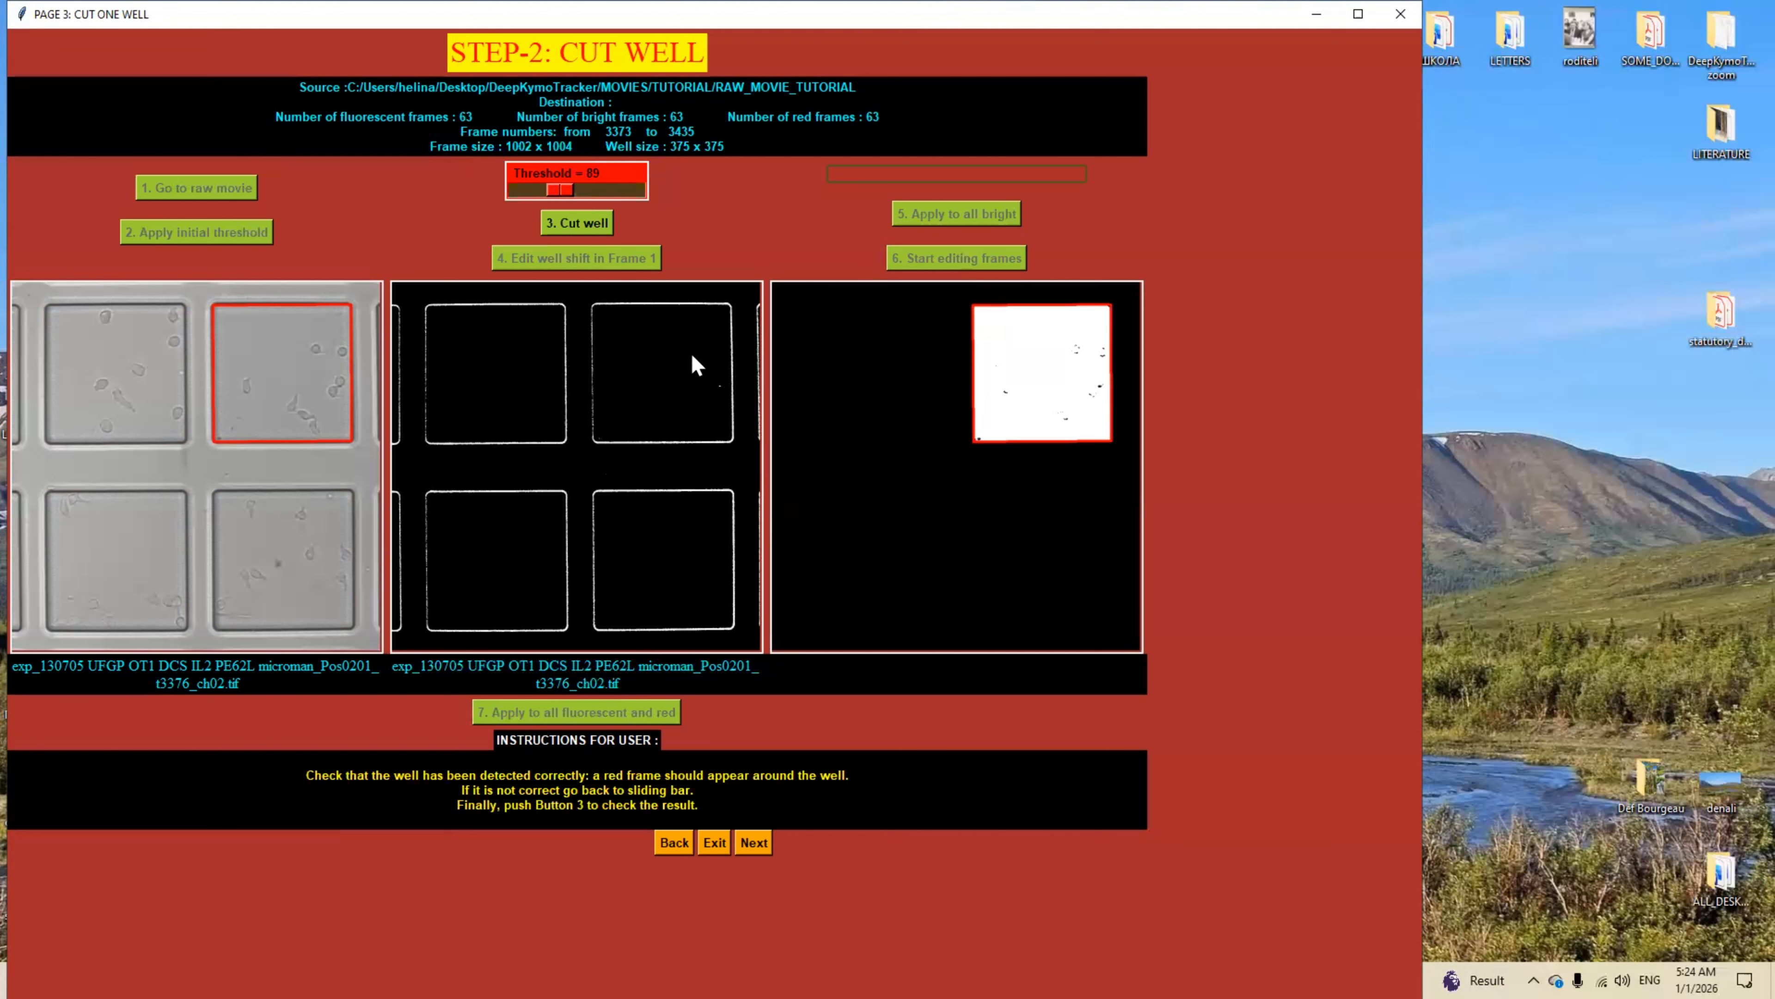
{"action": "left_click", "coordinate": [649, 368]}
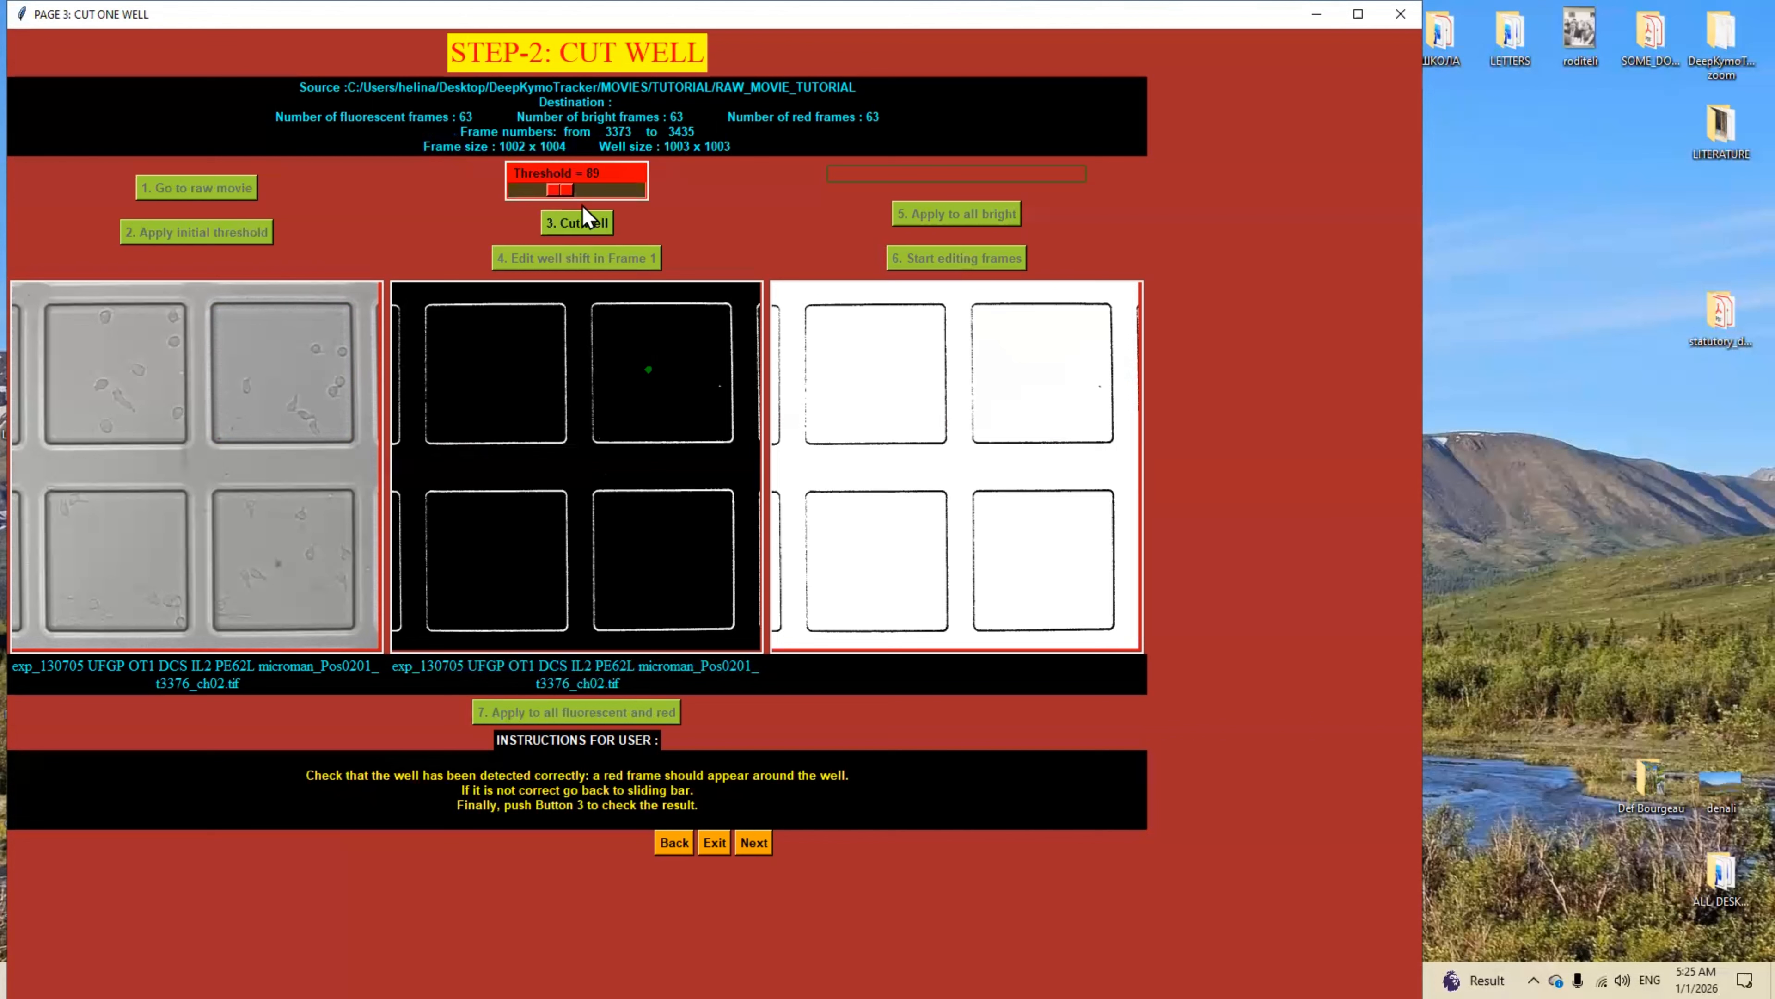
Set the threshold to 110, select the upper-right well in the thresholded image, and cut it out
{"action": "left_click_drag", "start_coordinate": [563, 193], "coordinate": [574, 194]}
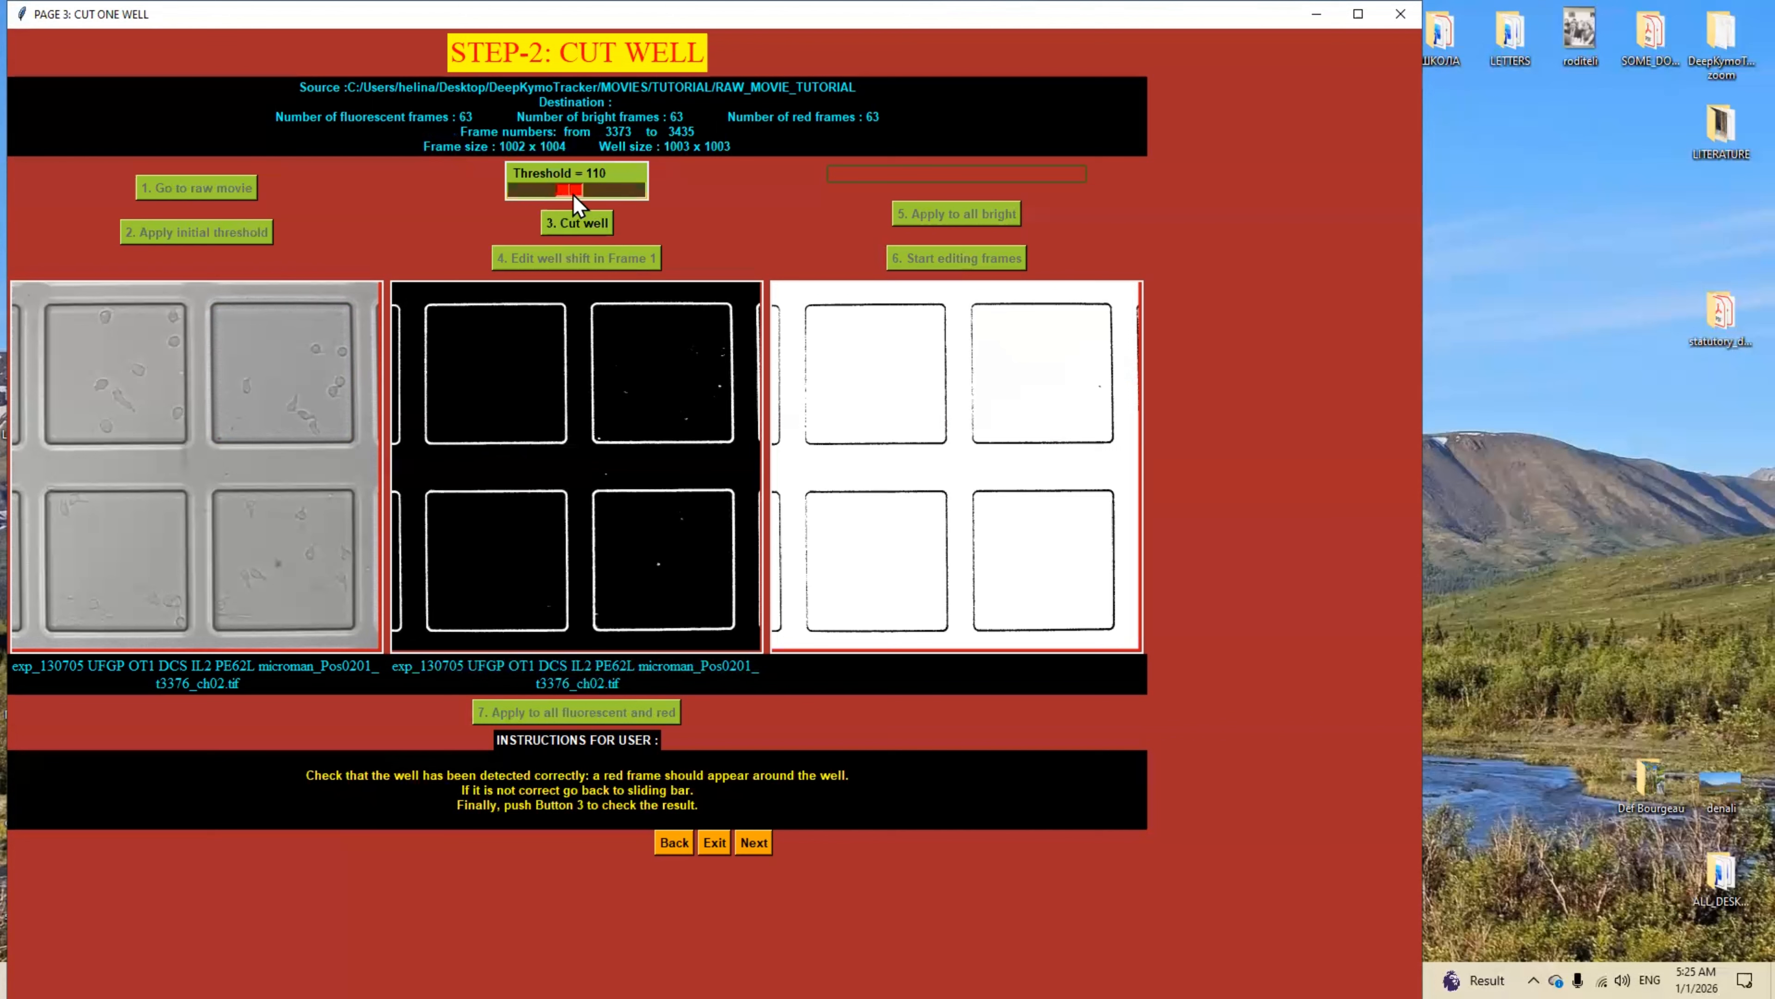
{"action": "left_click", "coordinate": [656, 364]}
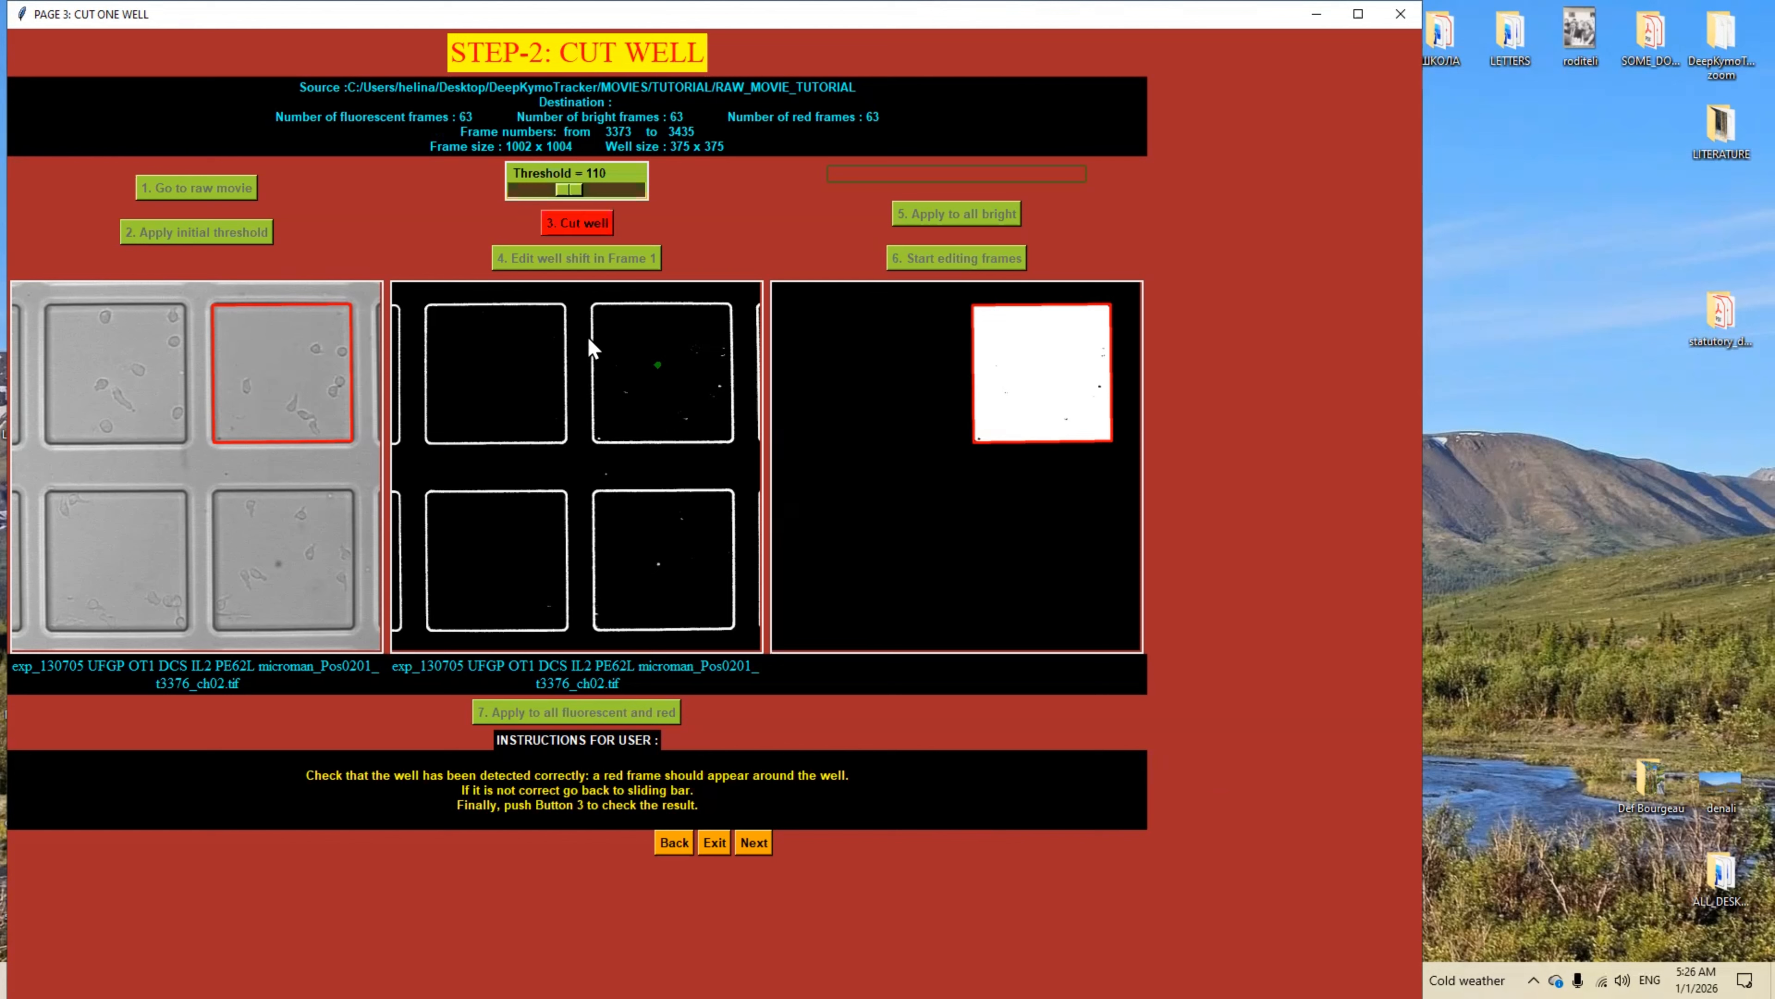
{"action": "left_click", "coordinate": [562, 229]}
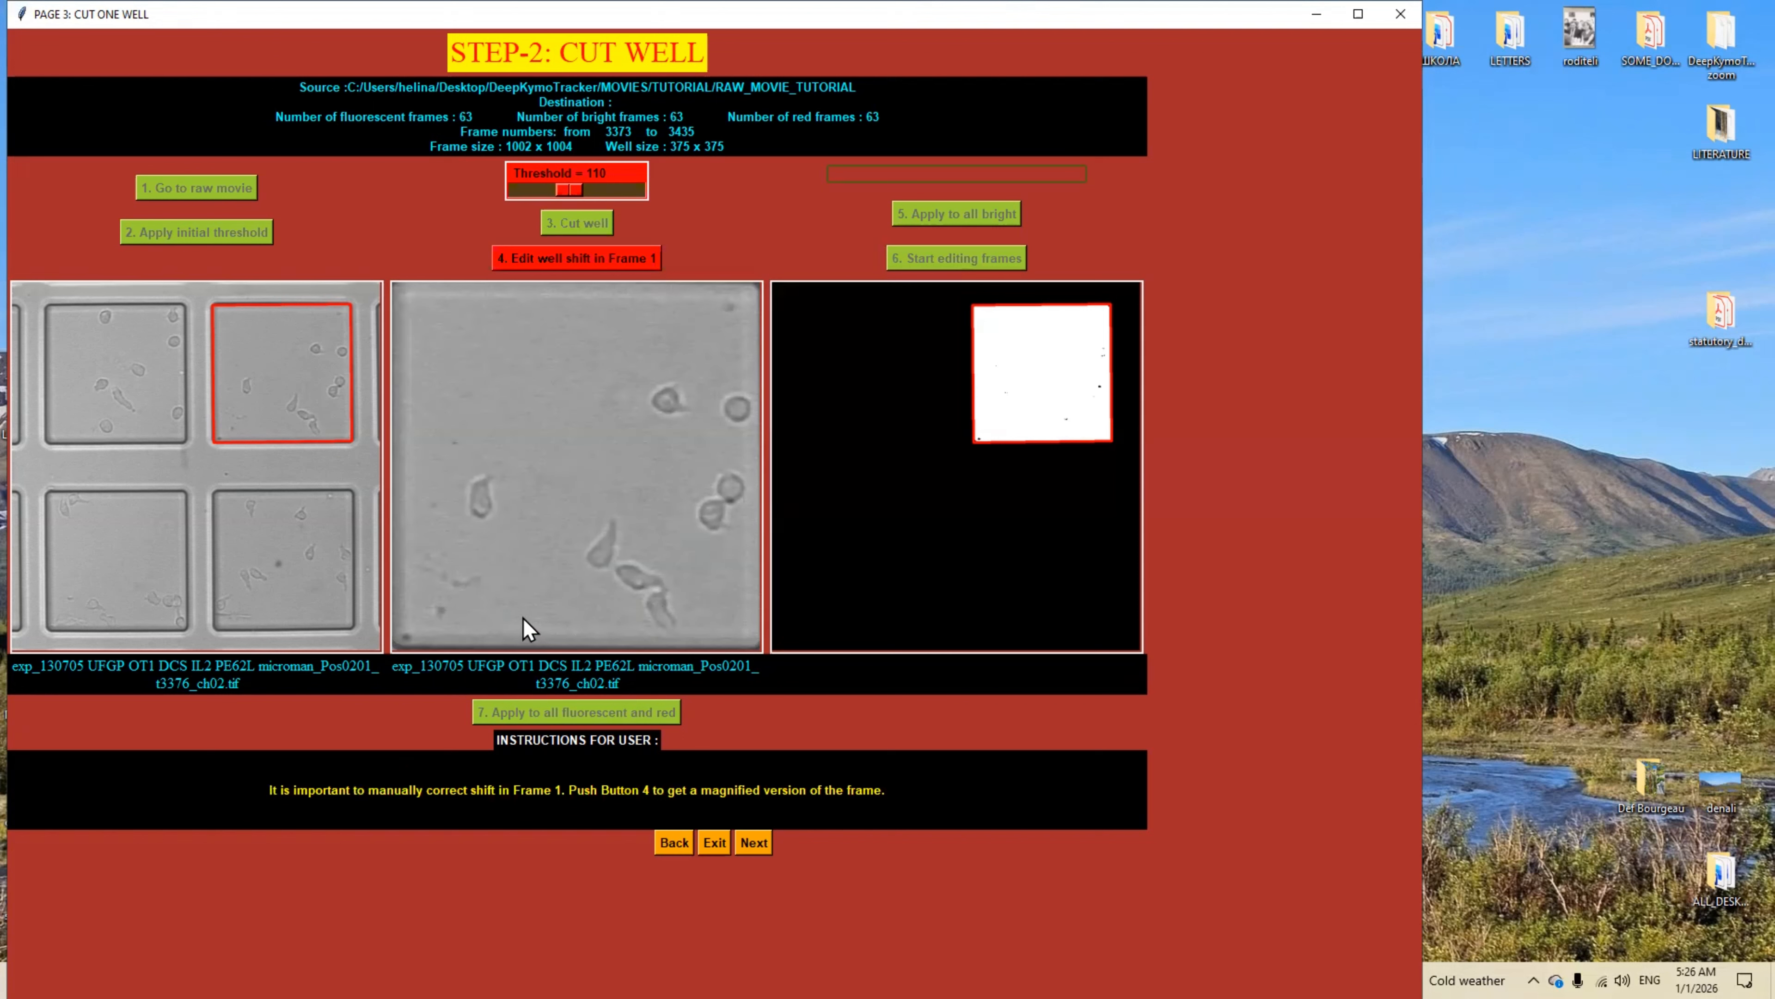
Correct the well shift in Frame 1 by moving the magnified image slightly right and down, and save the correction
{"action": "left_click", "coordinate": [545, 260]}
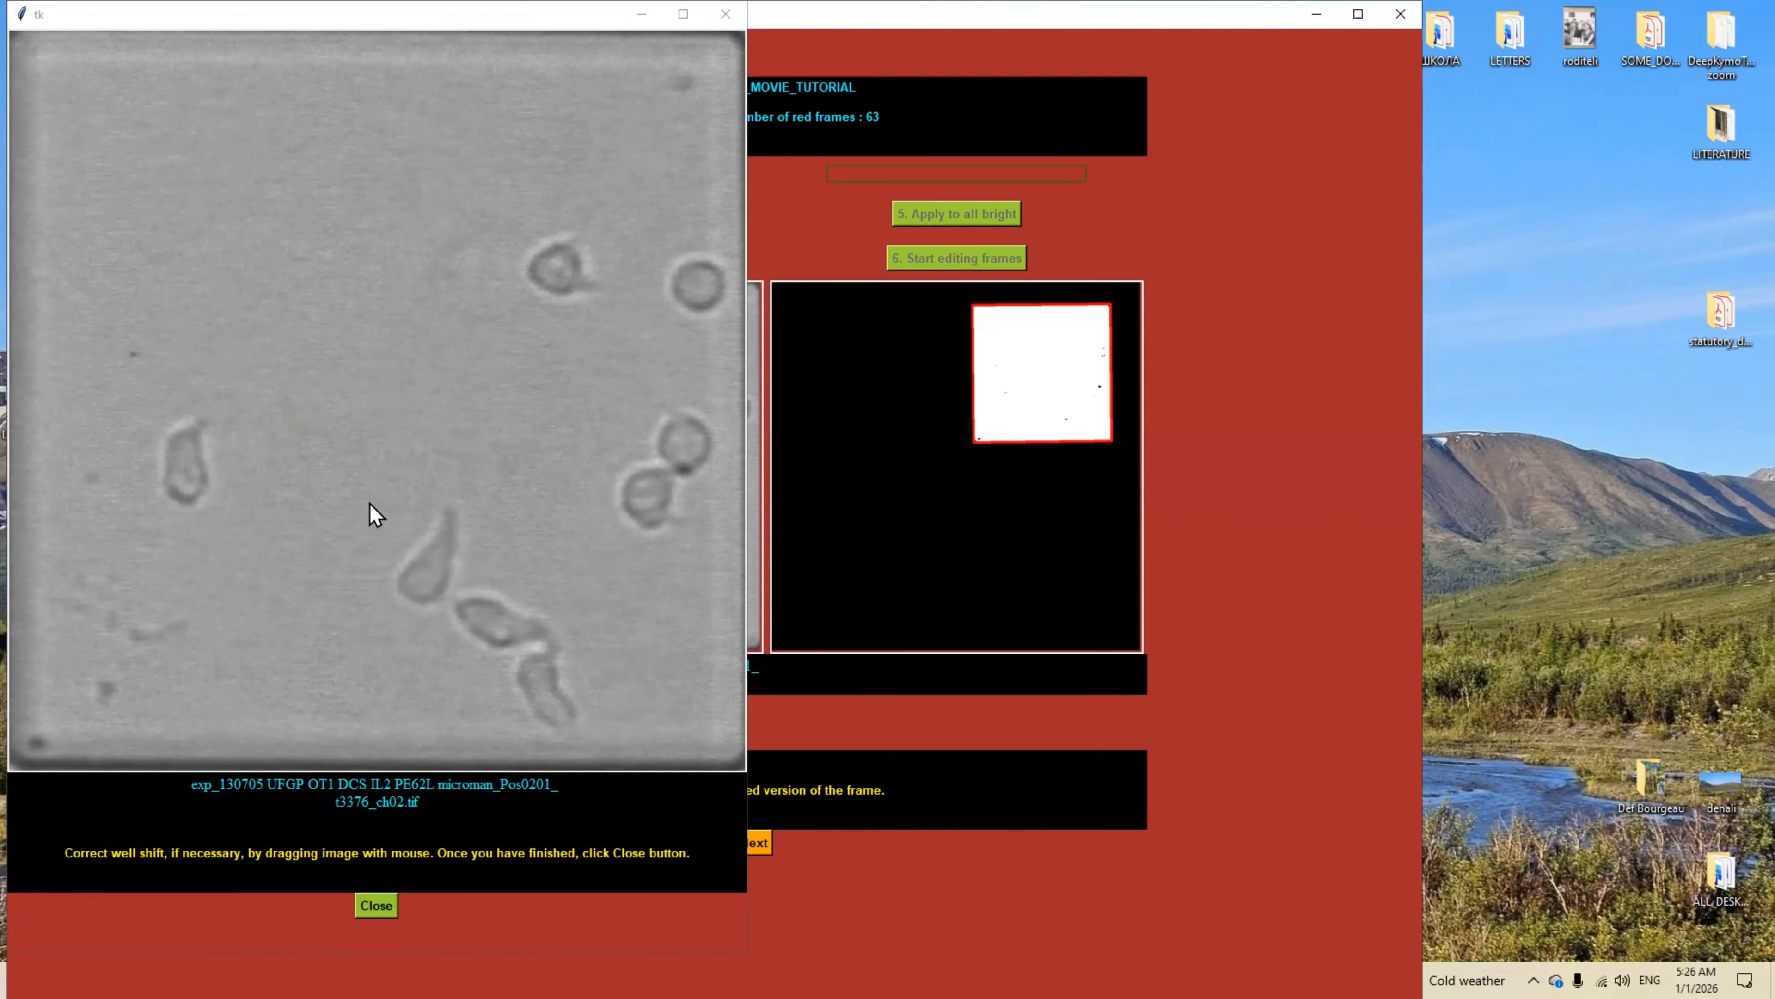
{"action": "left_click_drag", "start_coordinate": [369, 505], "coordinate": [312, 508]}
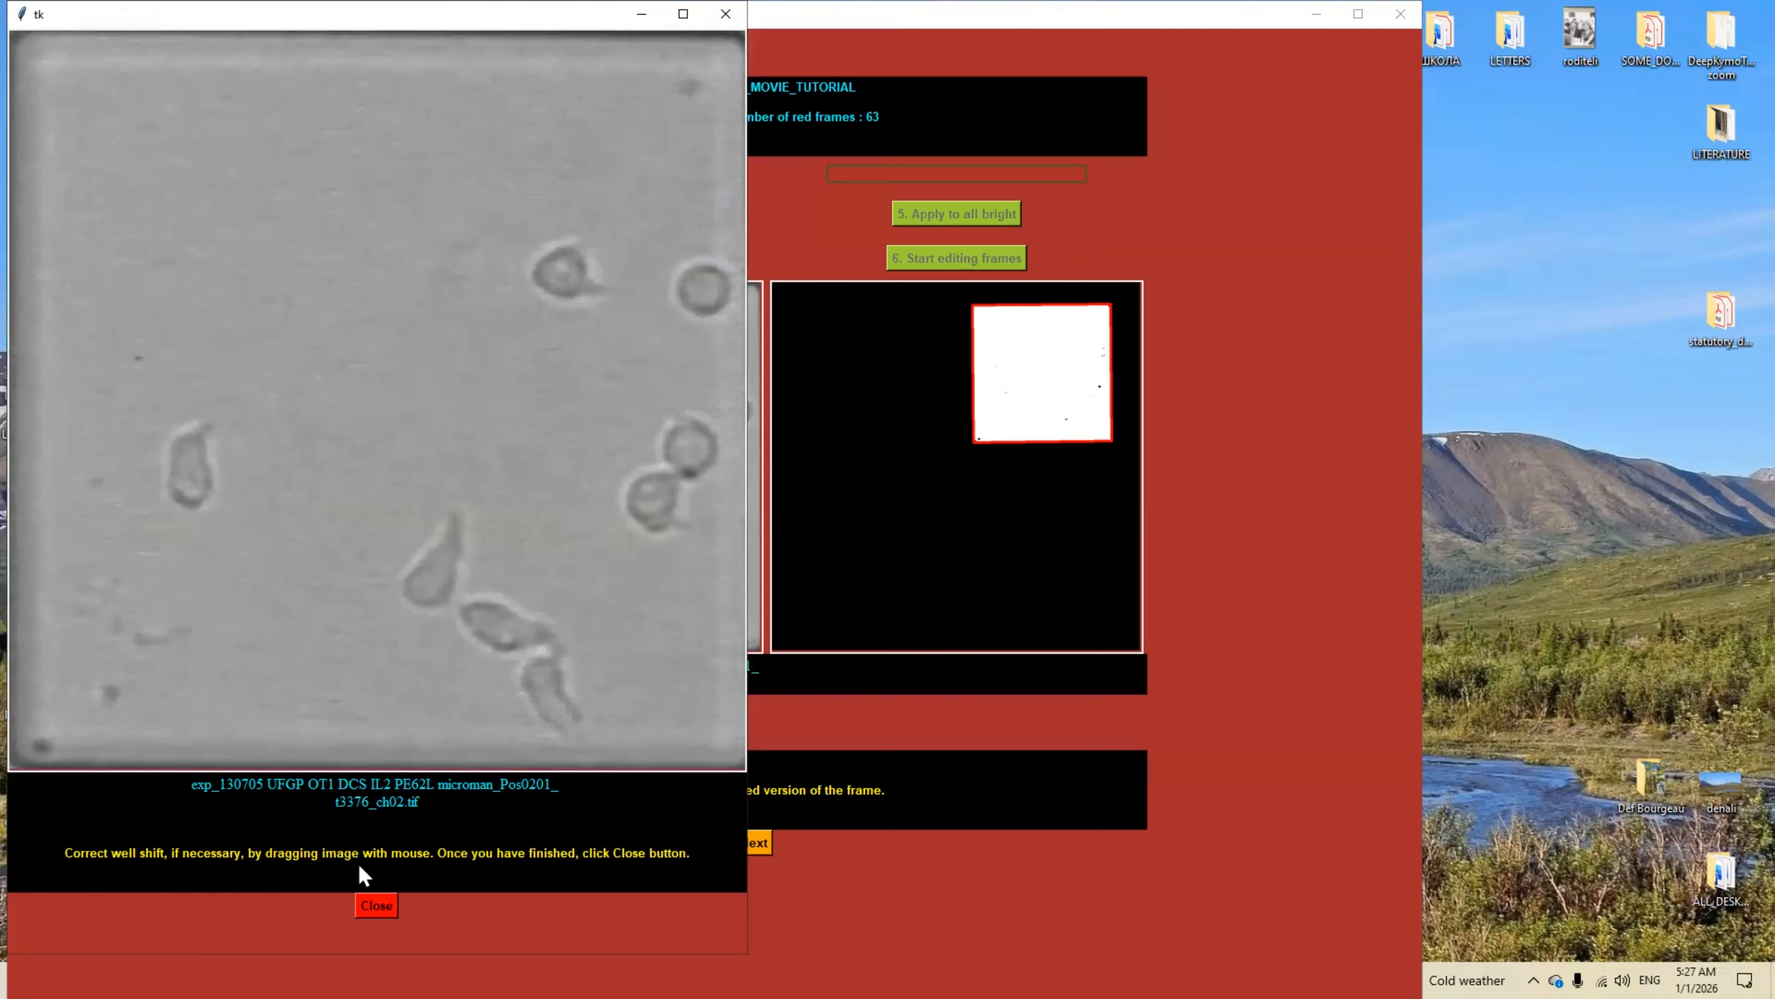
{"action": "left_click", "coordinate": [376, 907]}
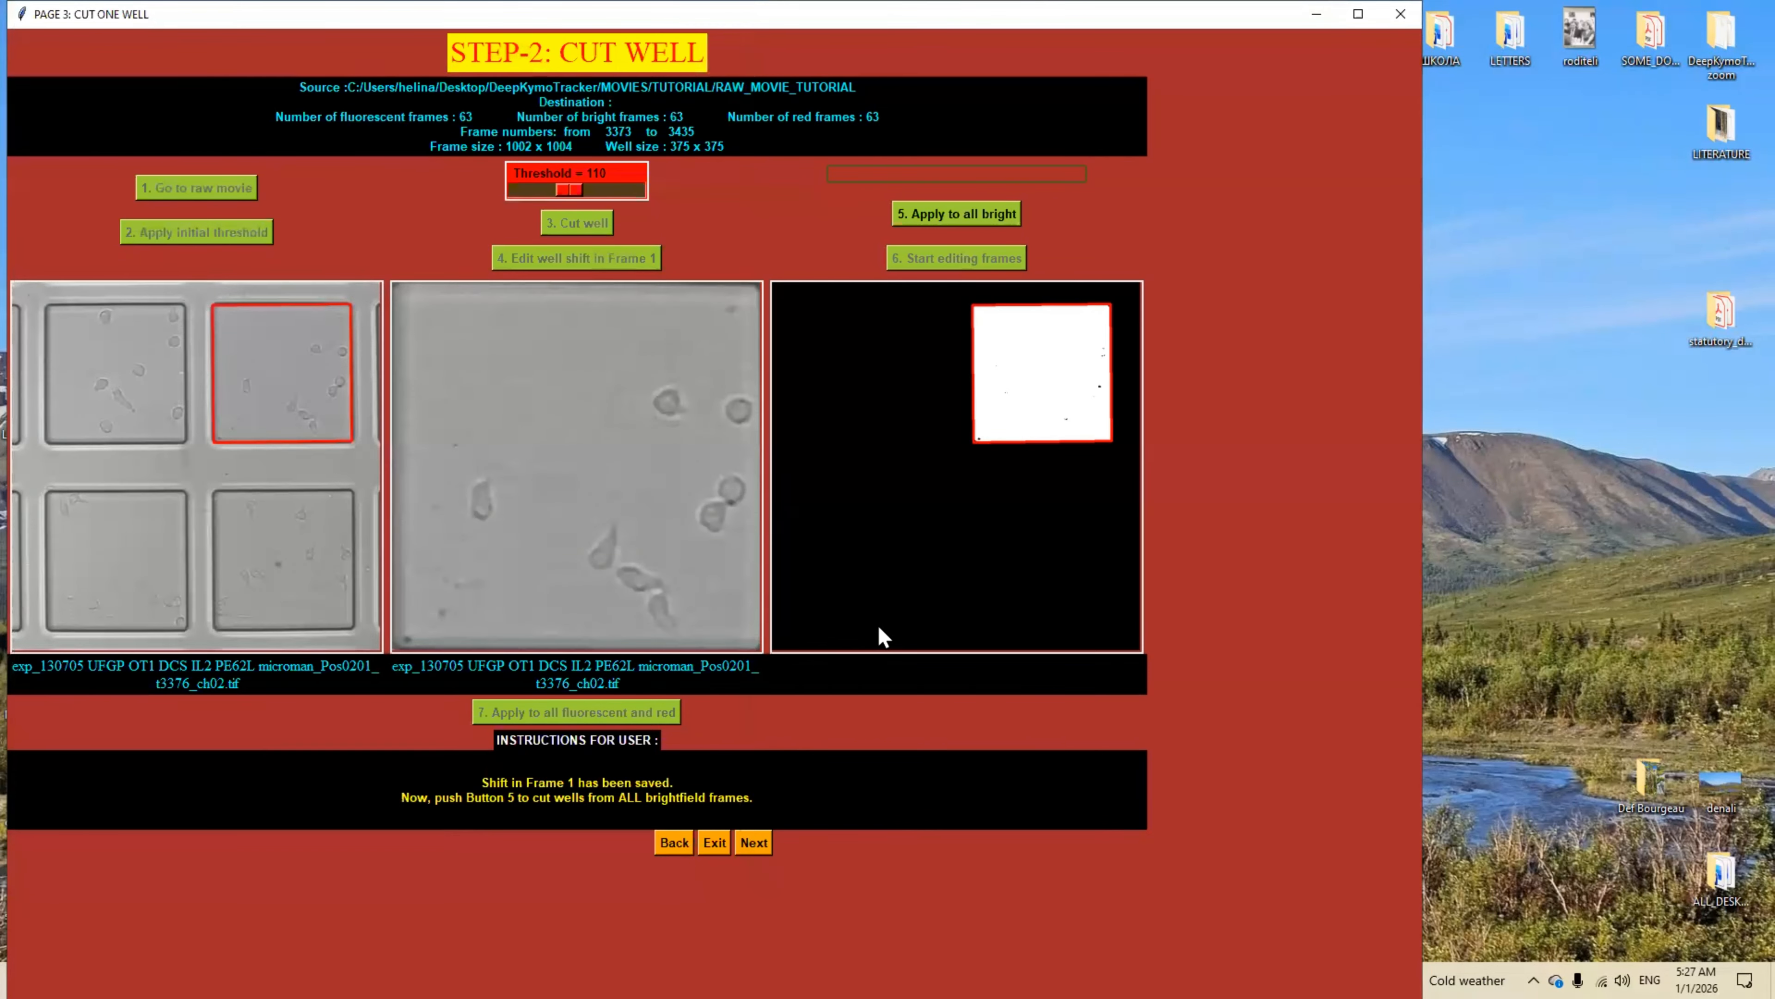
Cut the well from all bright-field frames and browse the cut frames up to frame 3405
{"action": "left_click", "coordinate": [945, 215]}
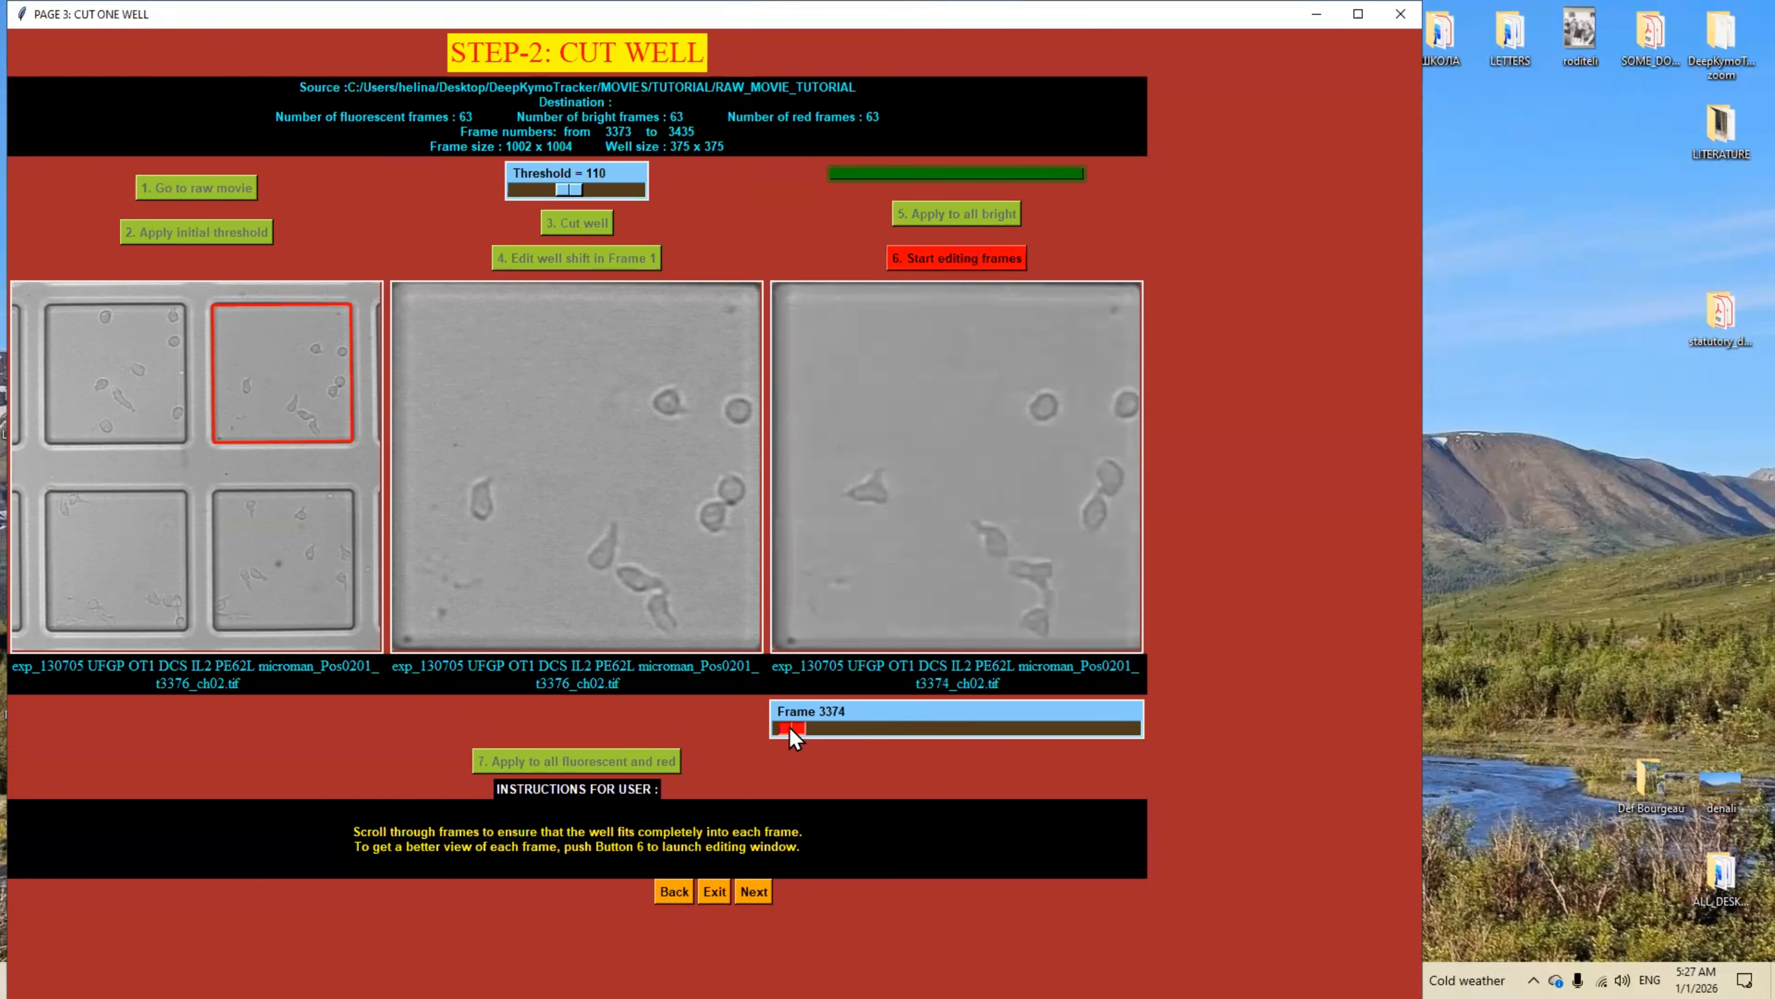
{"action": "left_click_drag", "start_coordinate": [788, 731], "coordinate": [962, 791]}
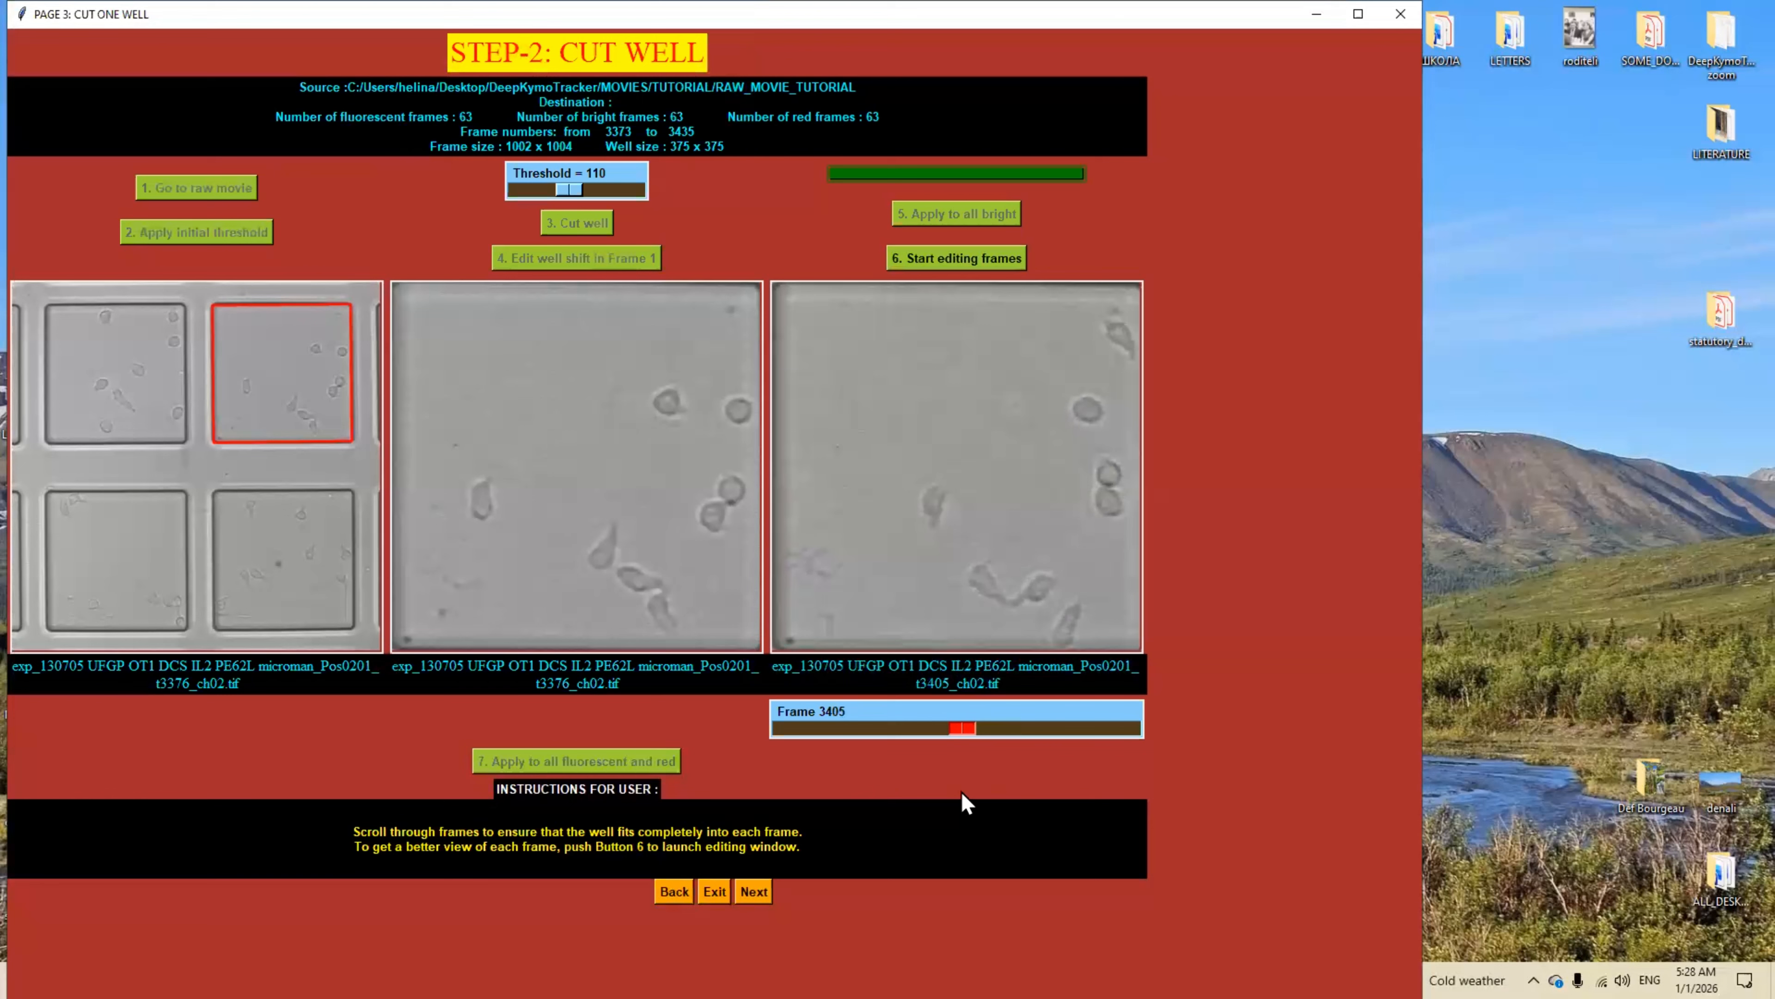
Start editing the cut bright-field frames and adjust the well shift in frame 3414 with small vertical moves
{"action": "left_click", "coordinate": [961, 260]}
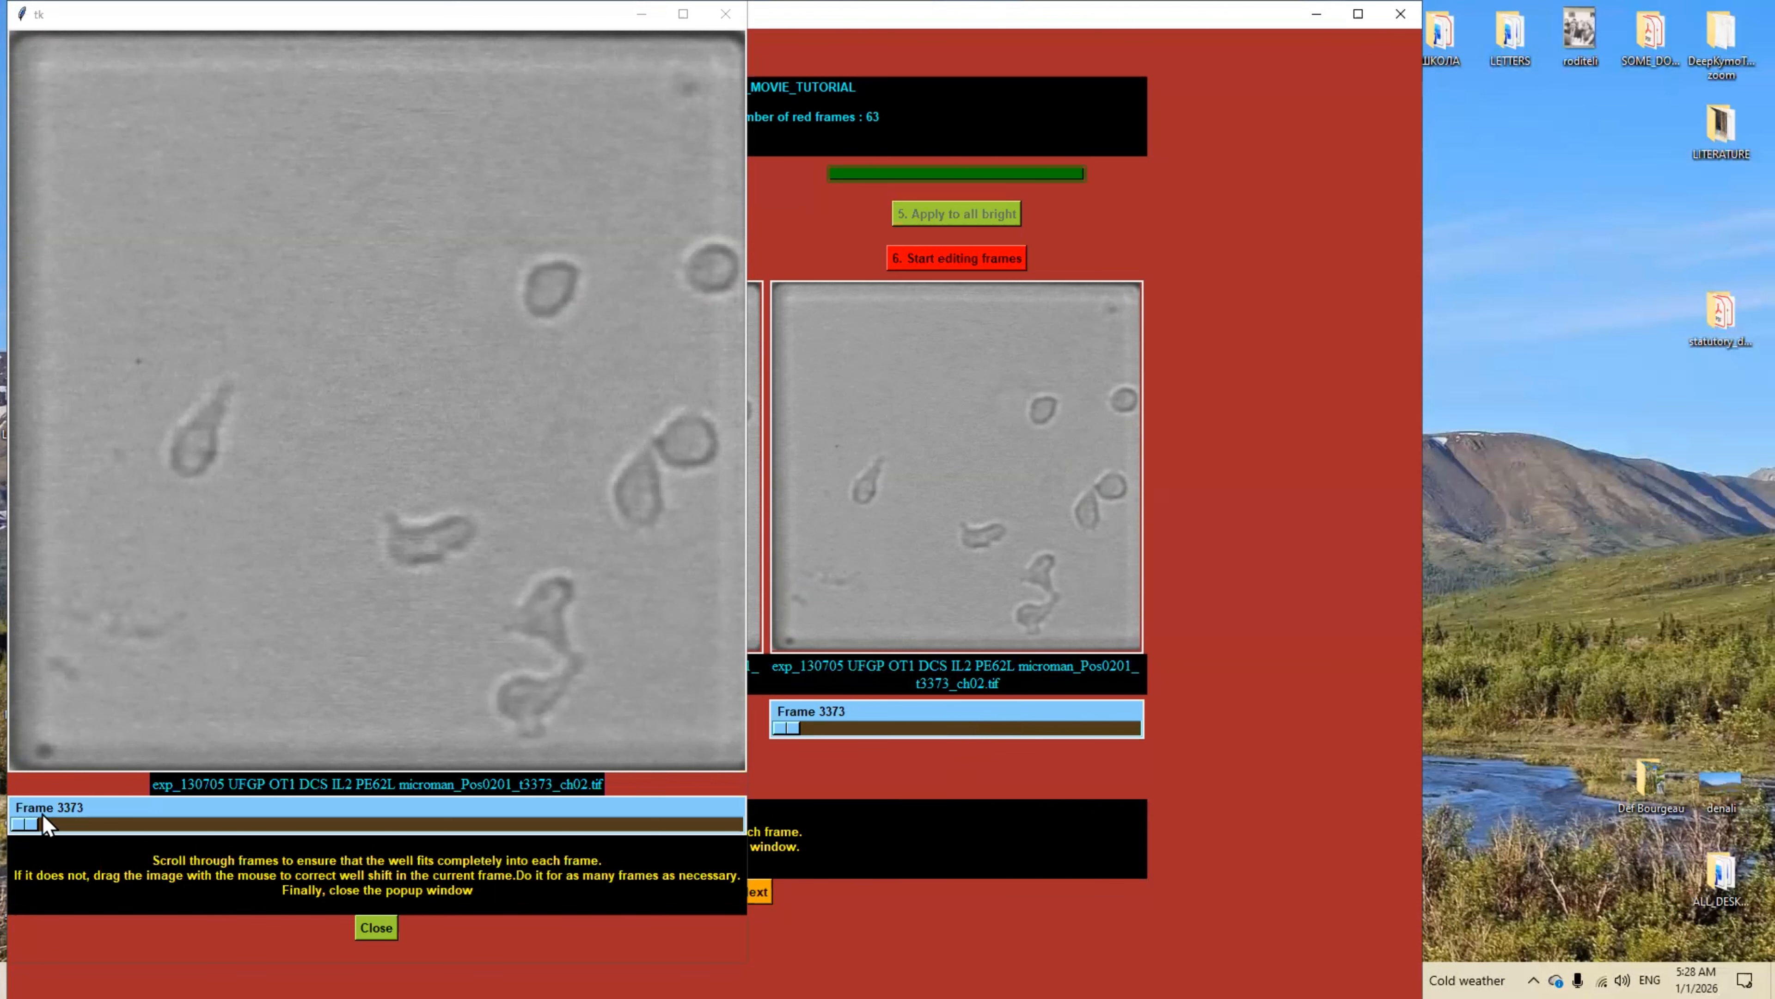
{"action": "left_click_drag", "start_coordinate": [35, 829], "coordinate": [499, 868]}
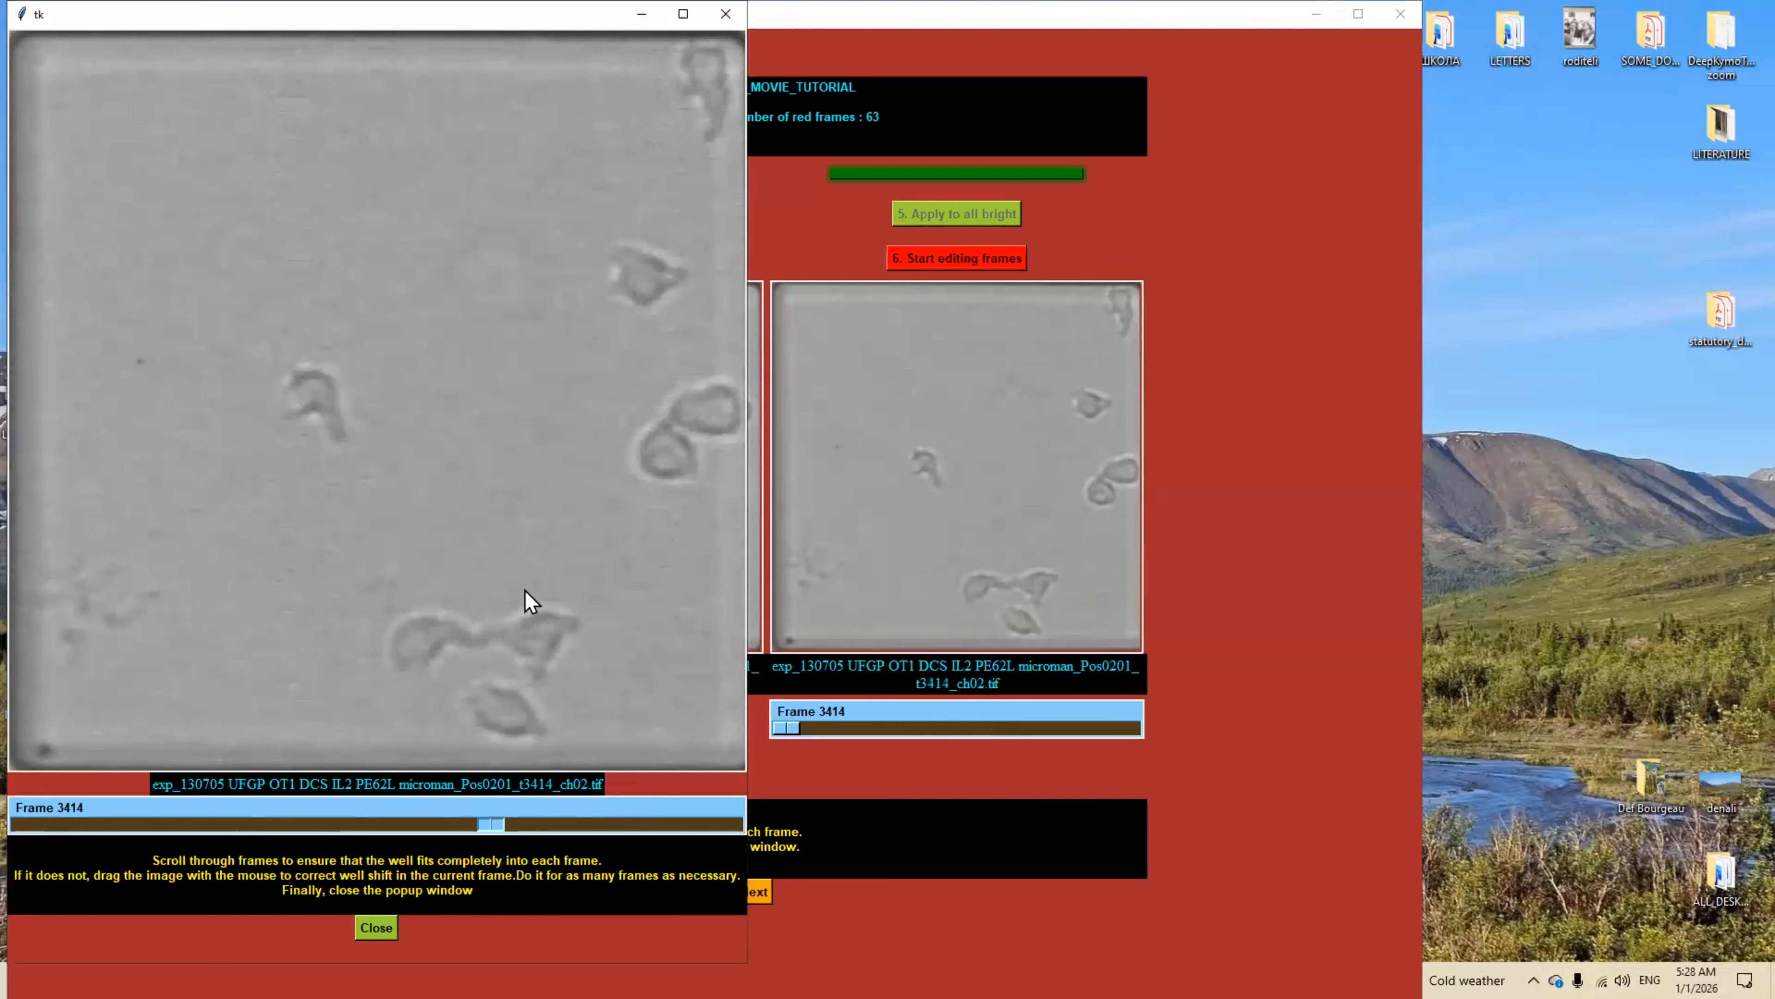
{"action": "left_click_drag", "start_coordinate": [524, 588], "coordinate": [527, 584]}
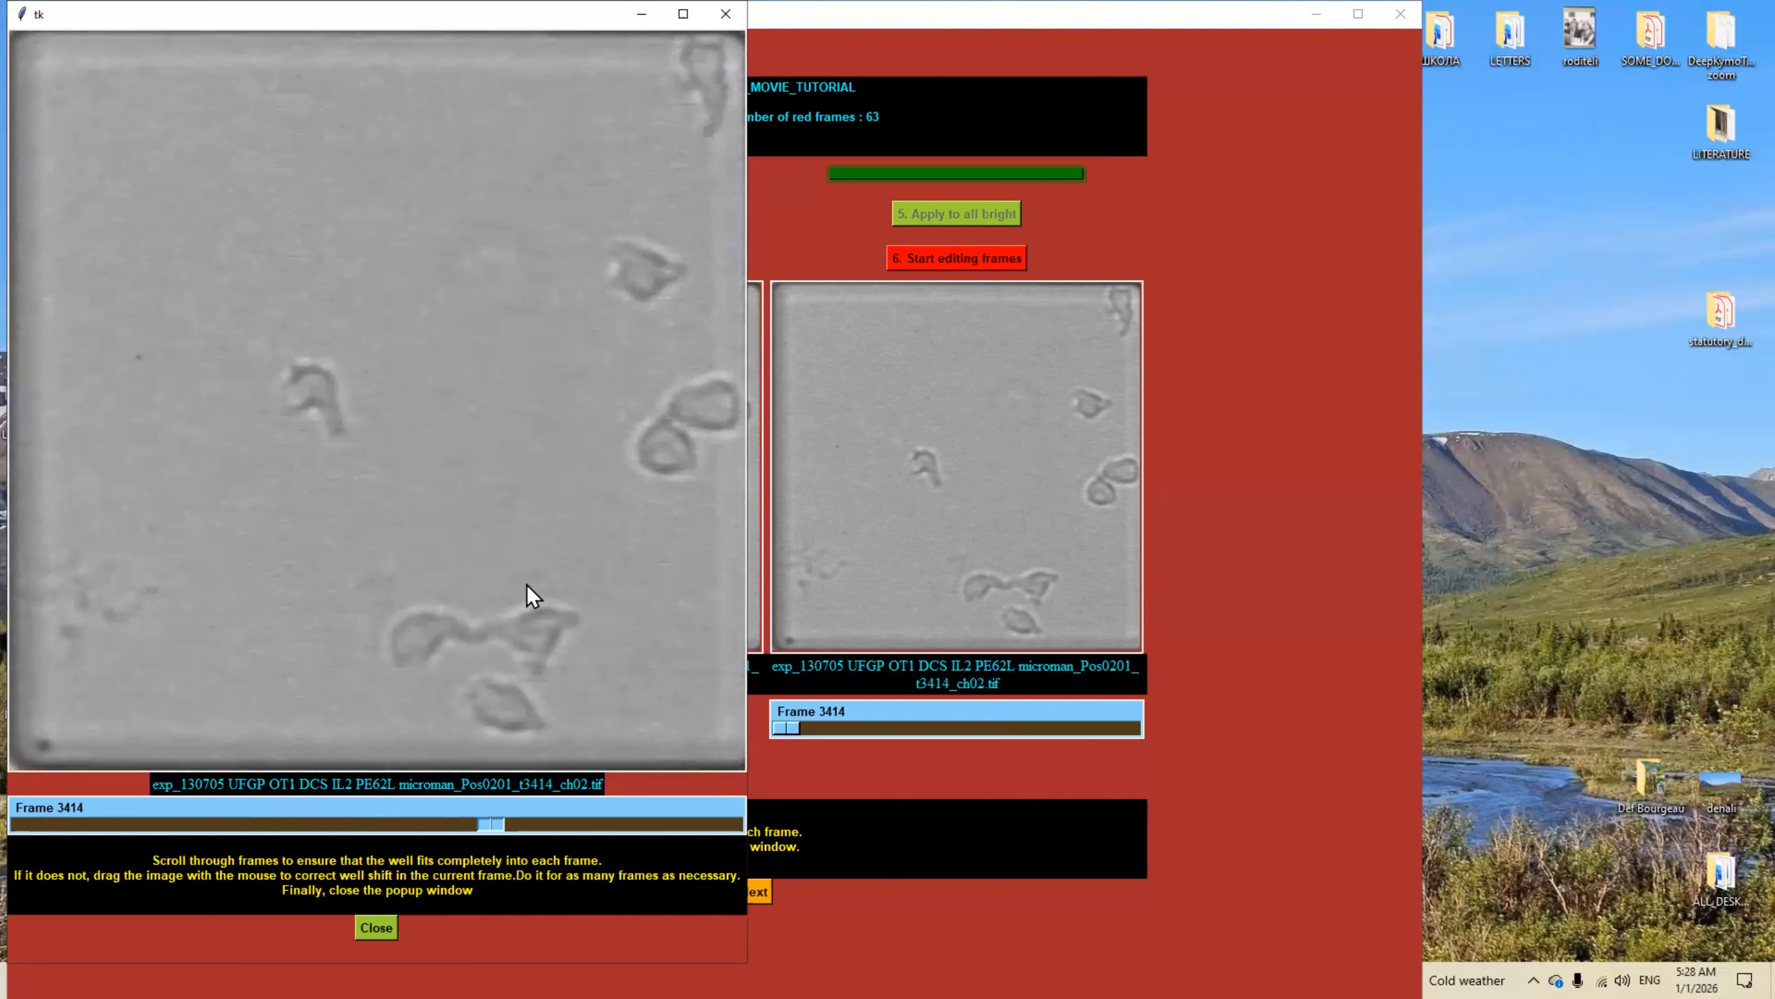
{"action": "left_click_drag", "start_coordinate": [524, 584], "coordinate": [526, 589]}
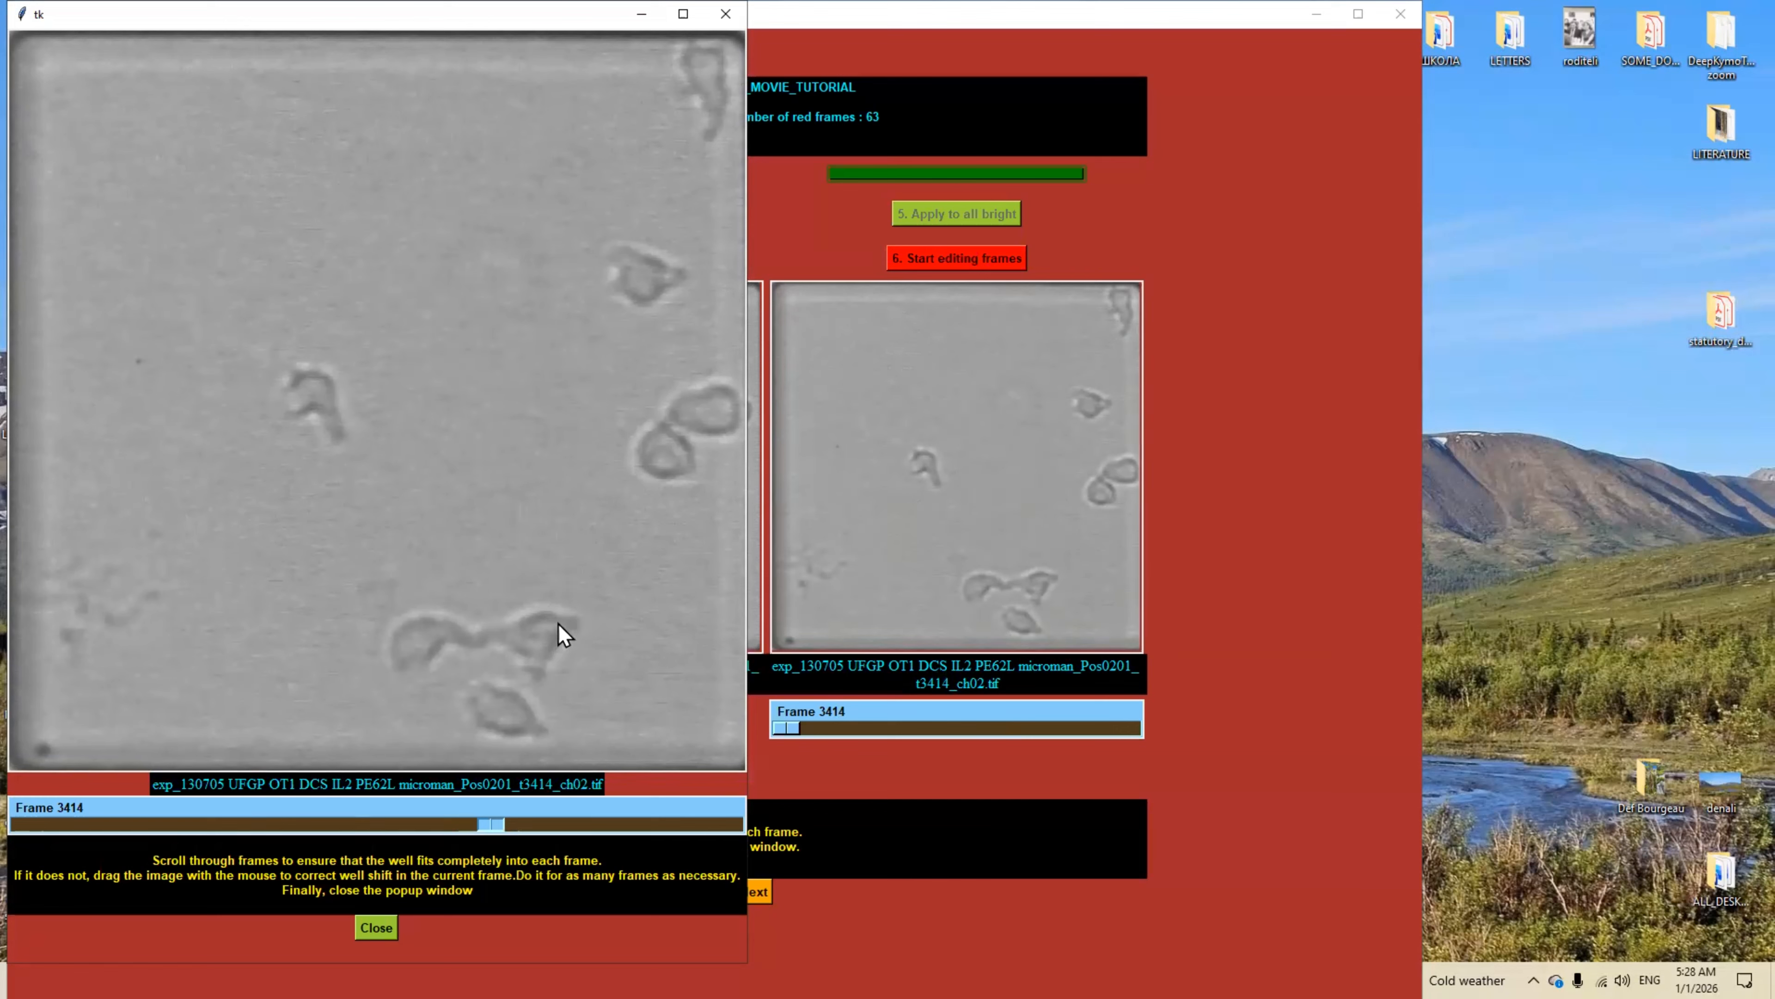
Advance to frame 3417 and move its well image slightly left to correct the shift
{"action": "left_click", "coordinate": [574, 827]}
{"action": "left_click", "coordinate": [585, 825]}
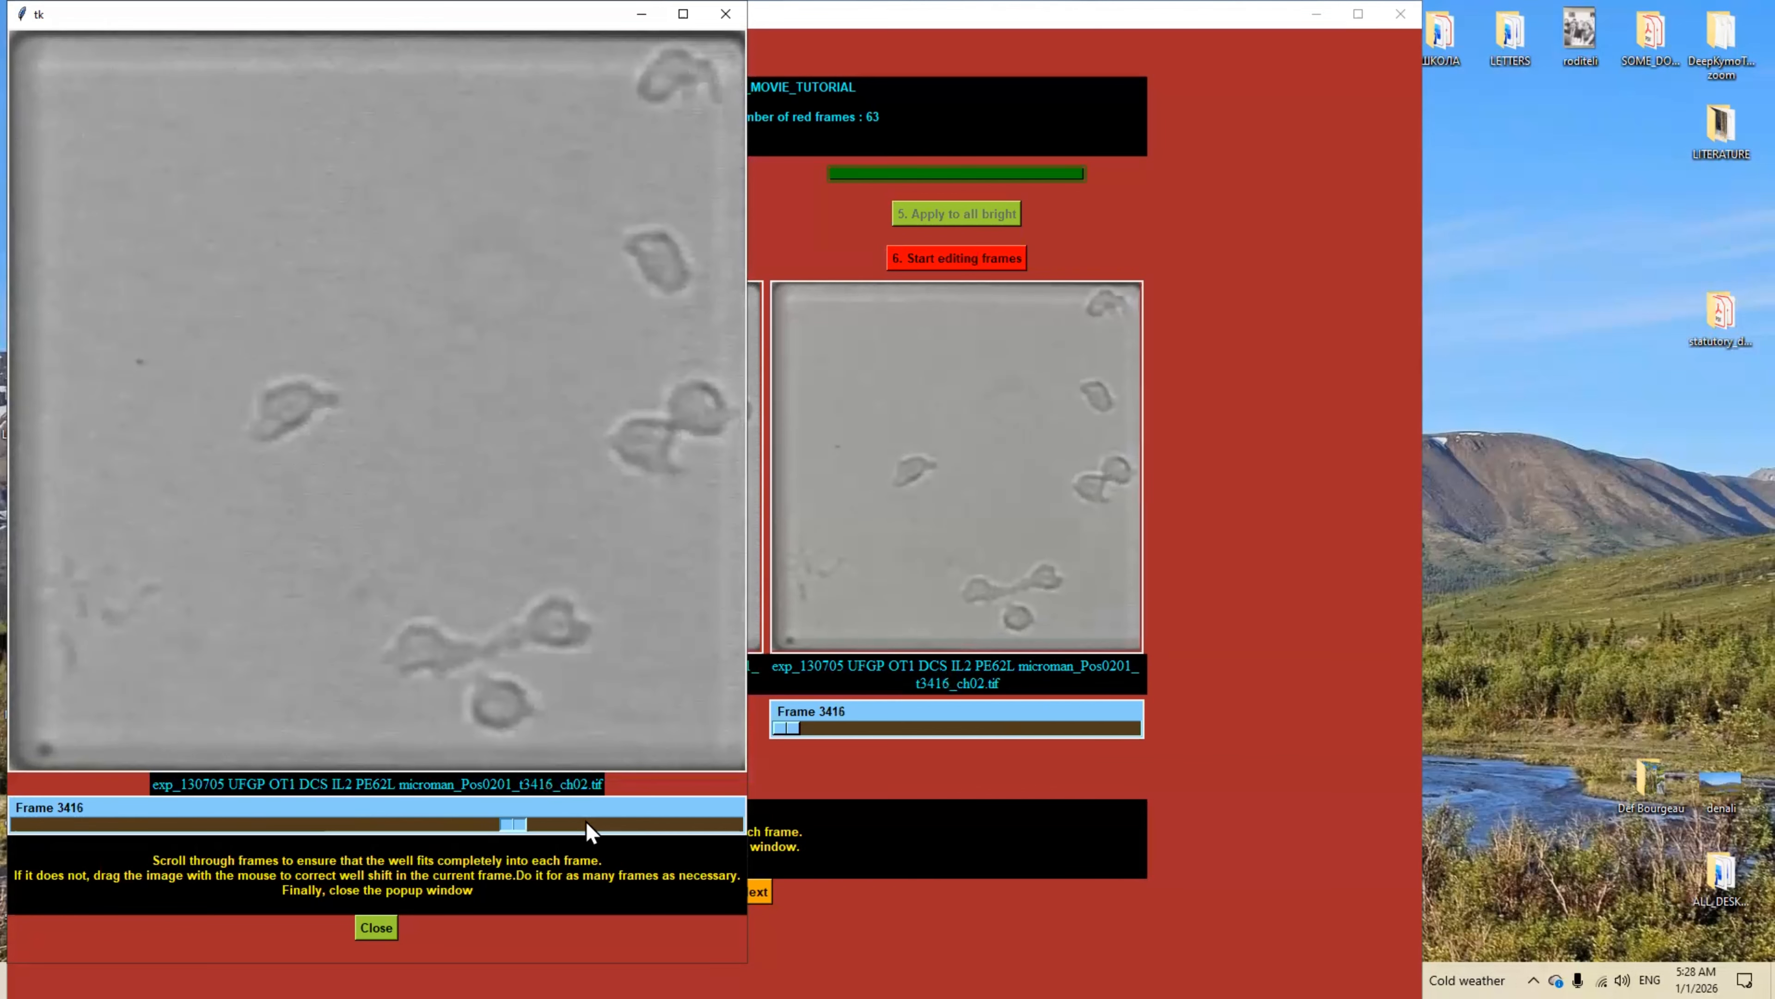
{"action": "left_click", "coordinate": [617, 821]}
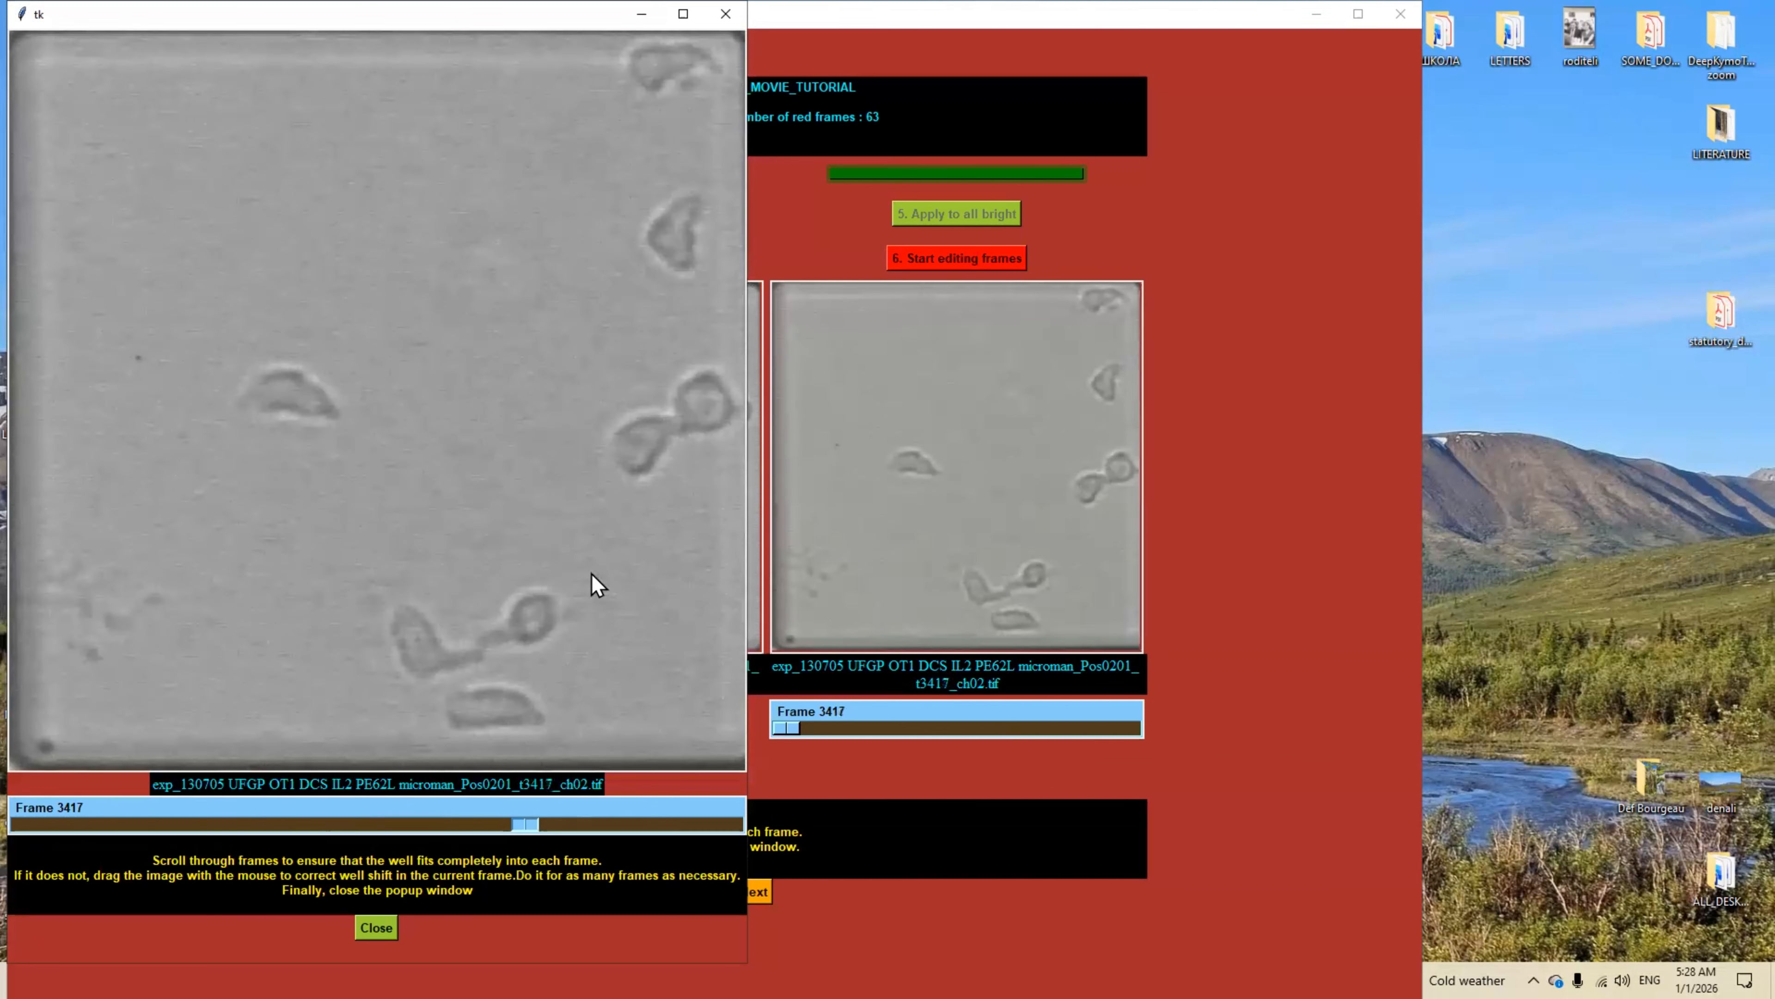
{"action": "left_click_drag", "start_coordinate": [594, 588], "coordinate": [589, 576]}
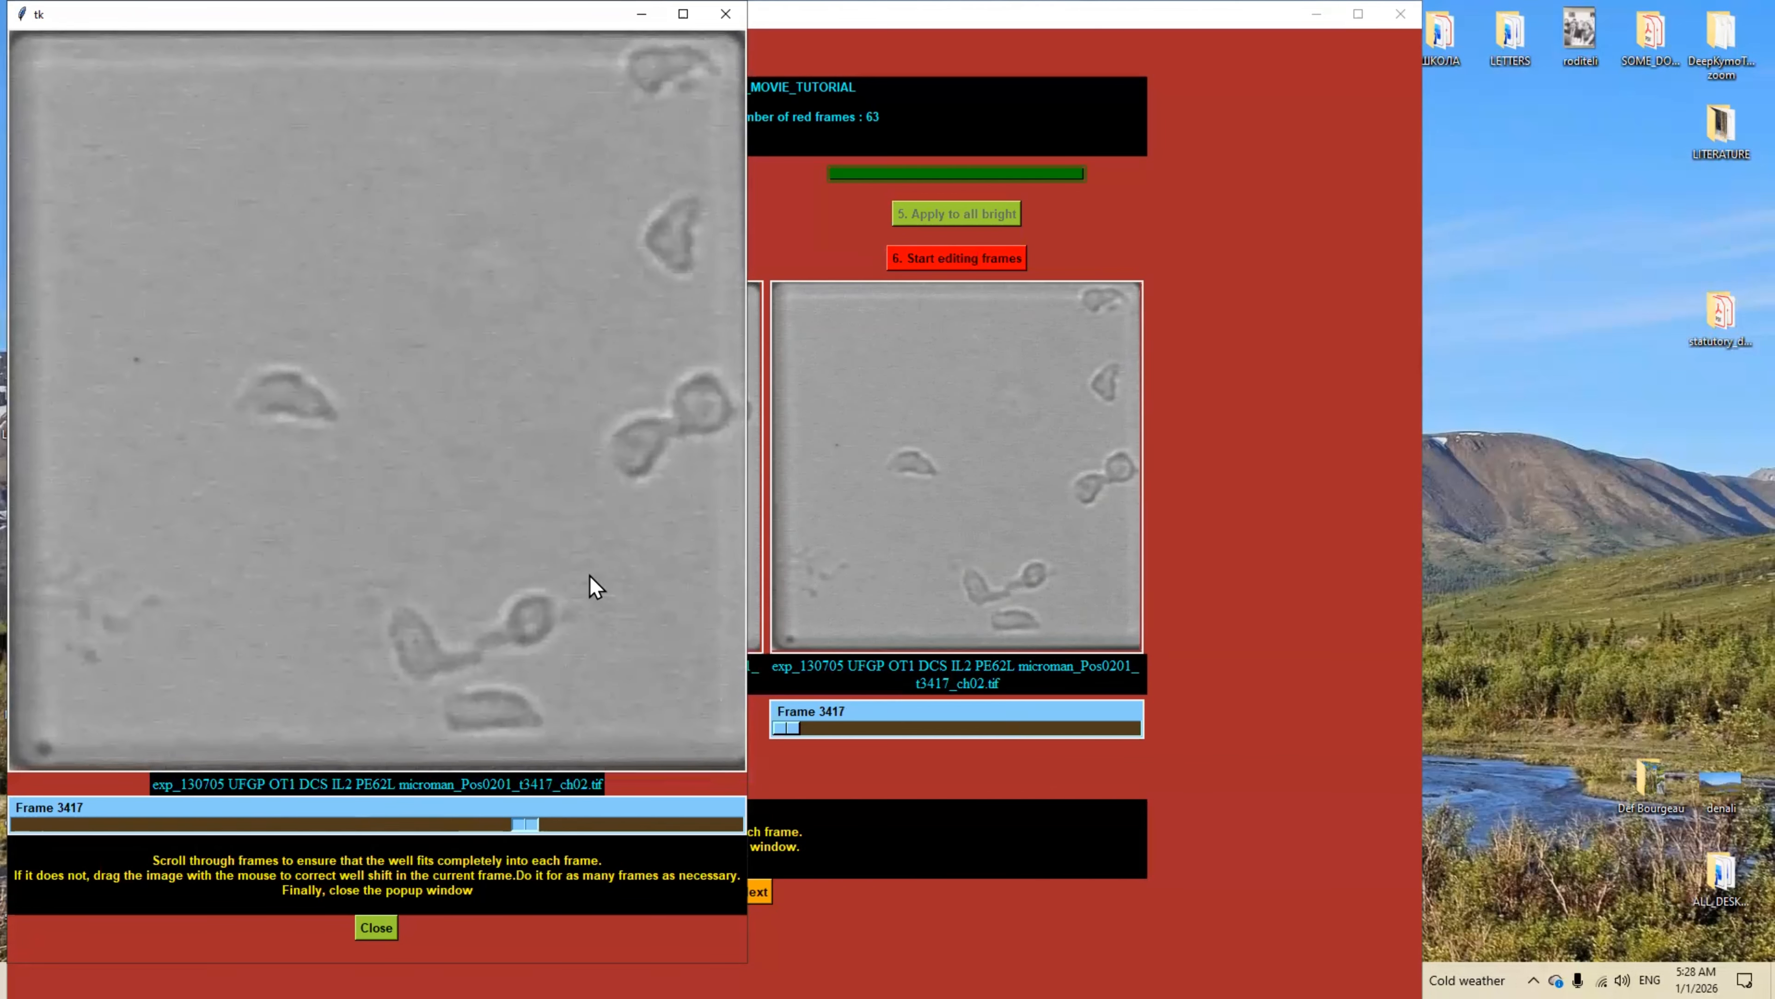
Go back to frame 3414, move its well image slightly left, and close the editing window to save the corrections
{"action": "left_click", "coordinate": [451, 827]}
{"action": "left_click", "coordinate": [392, 826]}
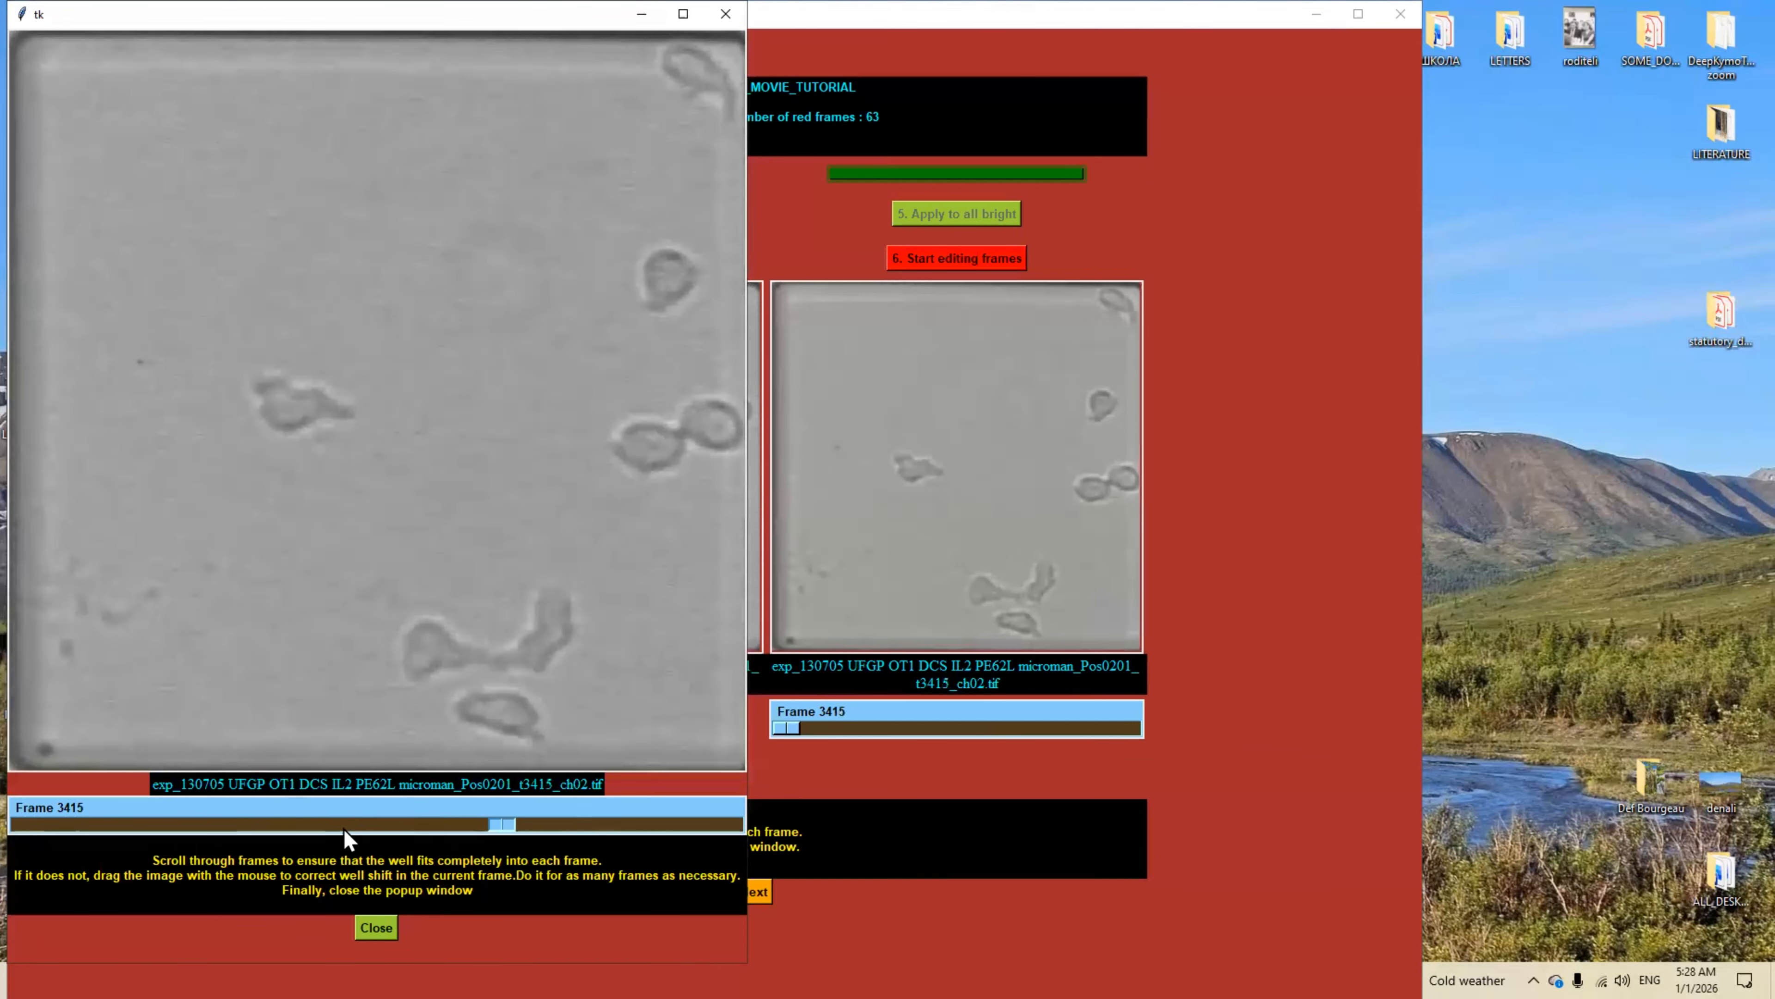
{"action": "left_click", "coordinate": [311, 830]}
{"action": "left_click_drag", "start_coordinate": [408, 614], "coordinate": [417, 575]}
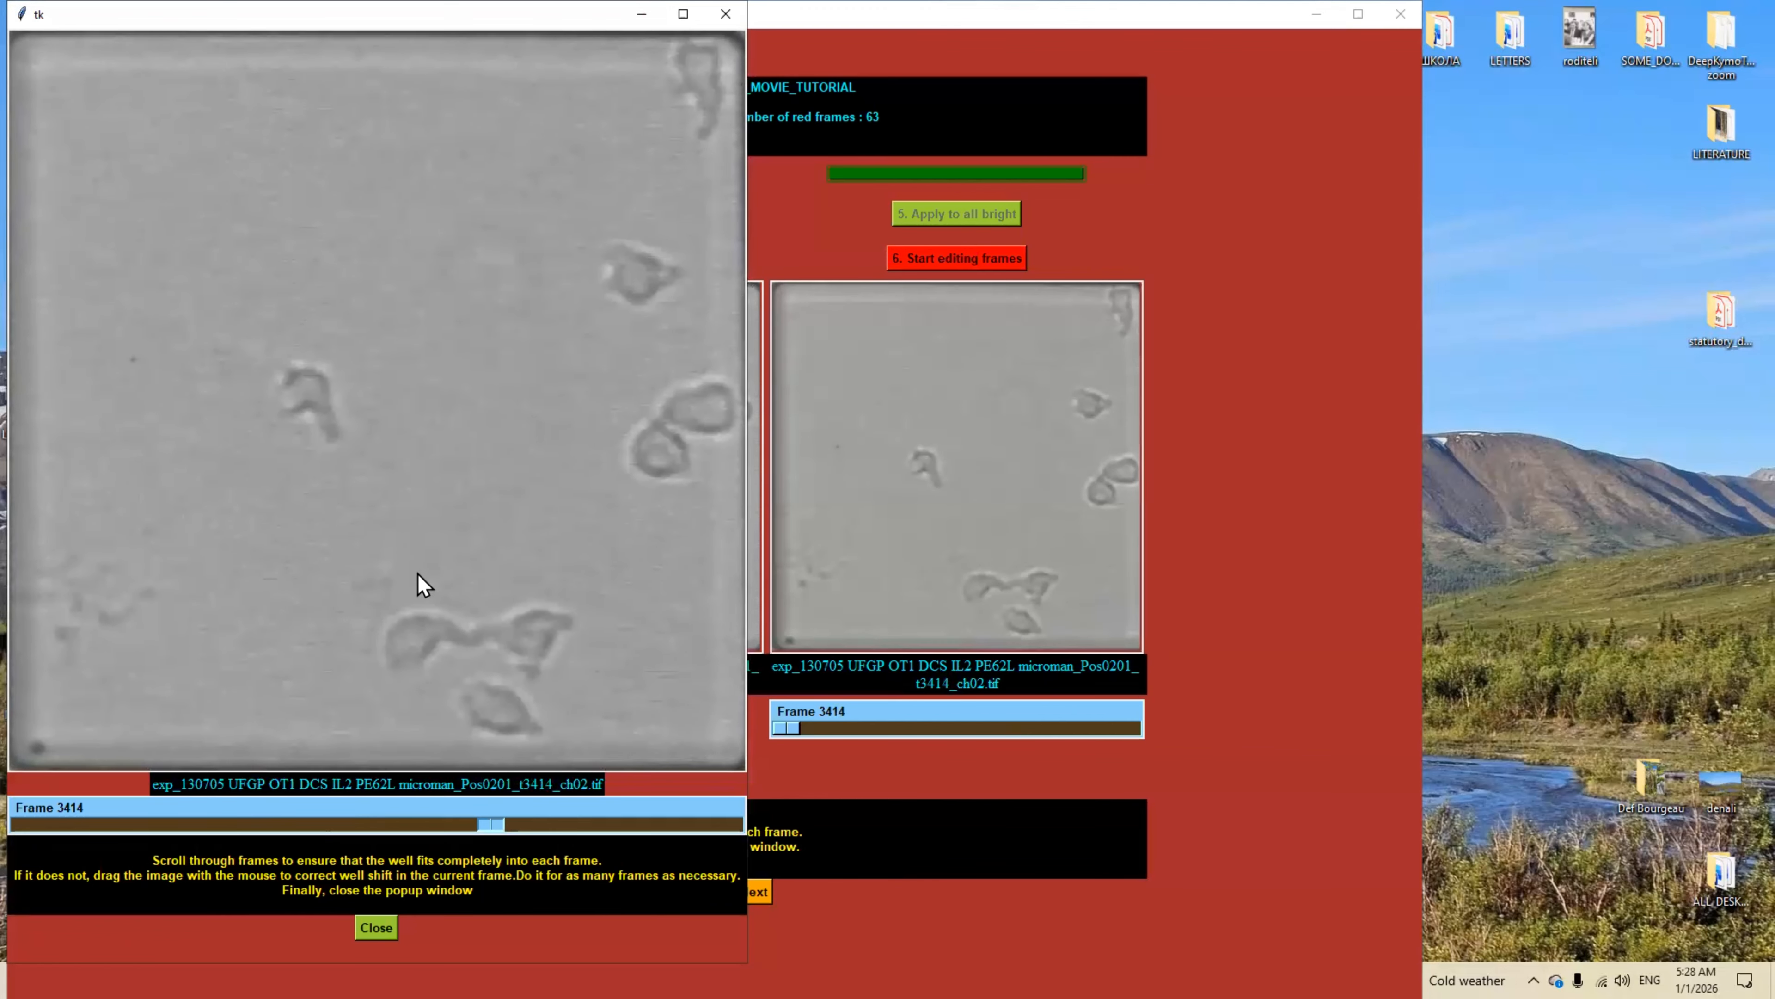
{"action": "left_click", "coordinate": [377, 926]}
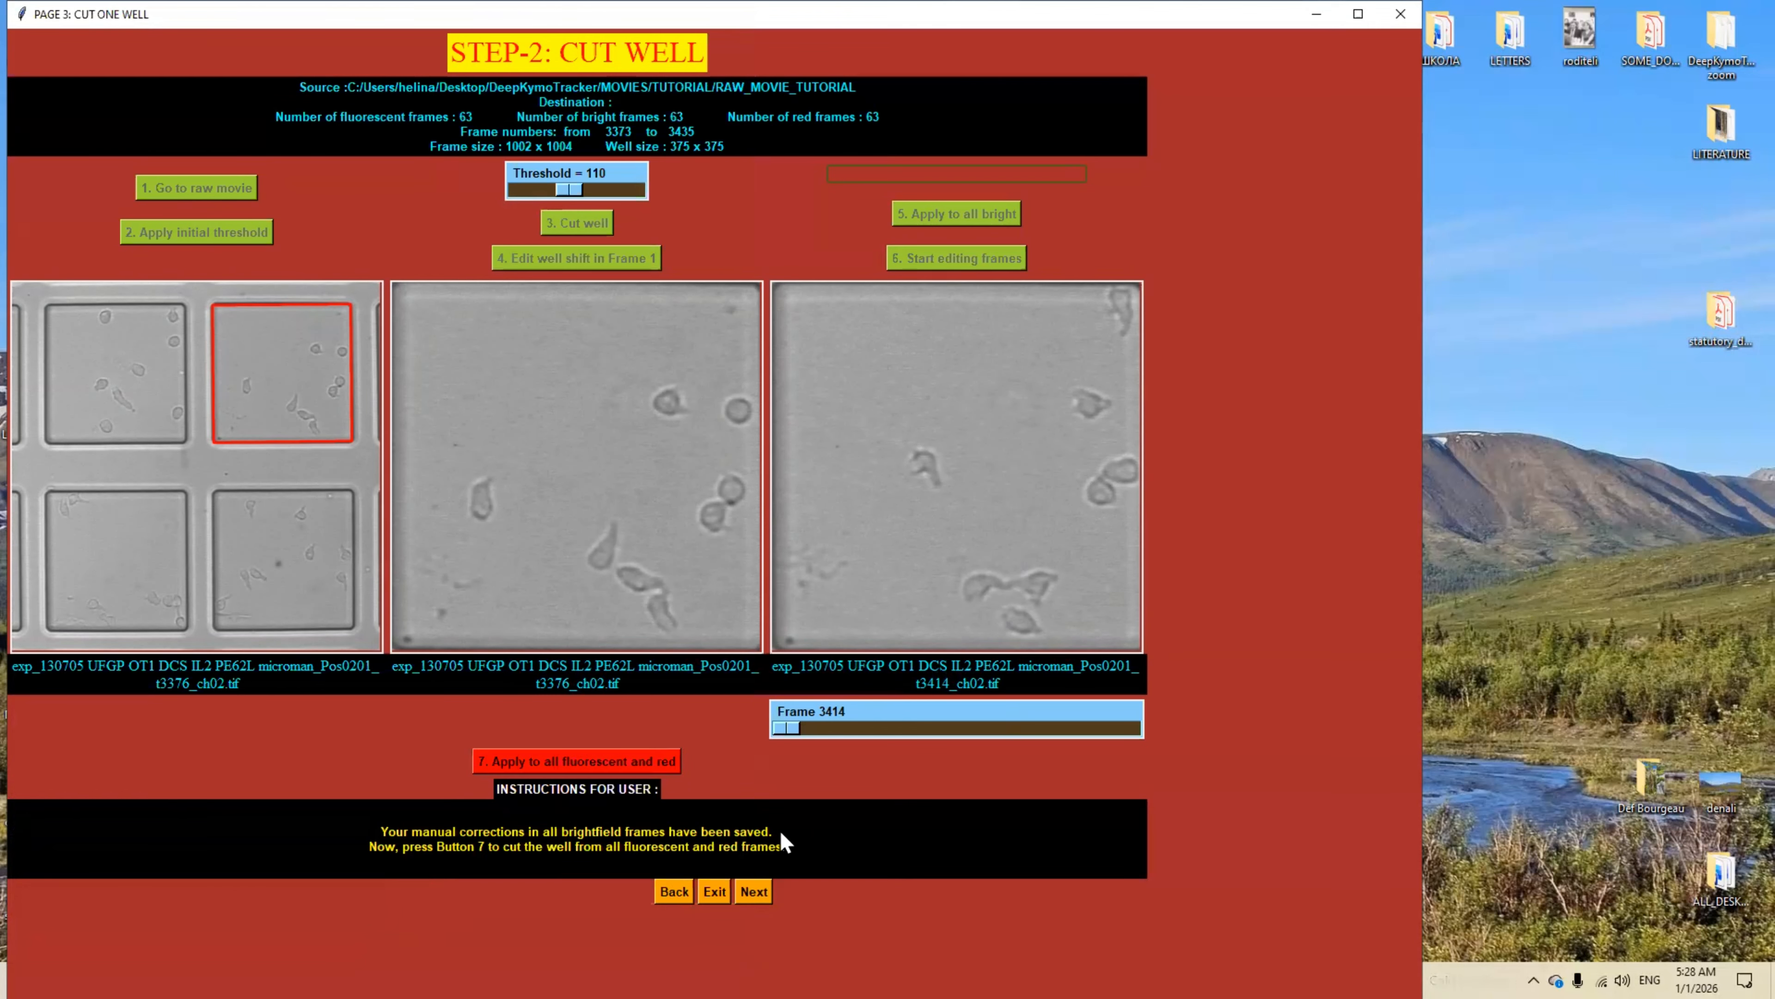
Review the corrected bright-field frames up to 3388, cut the well from all fluorescent and red frames, and browse the one-well movie to frame 3394
{"action": "left_click_drag", "start_coordinate": [788, 730], "coordinate": [868, 731]}
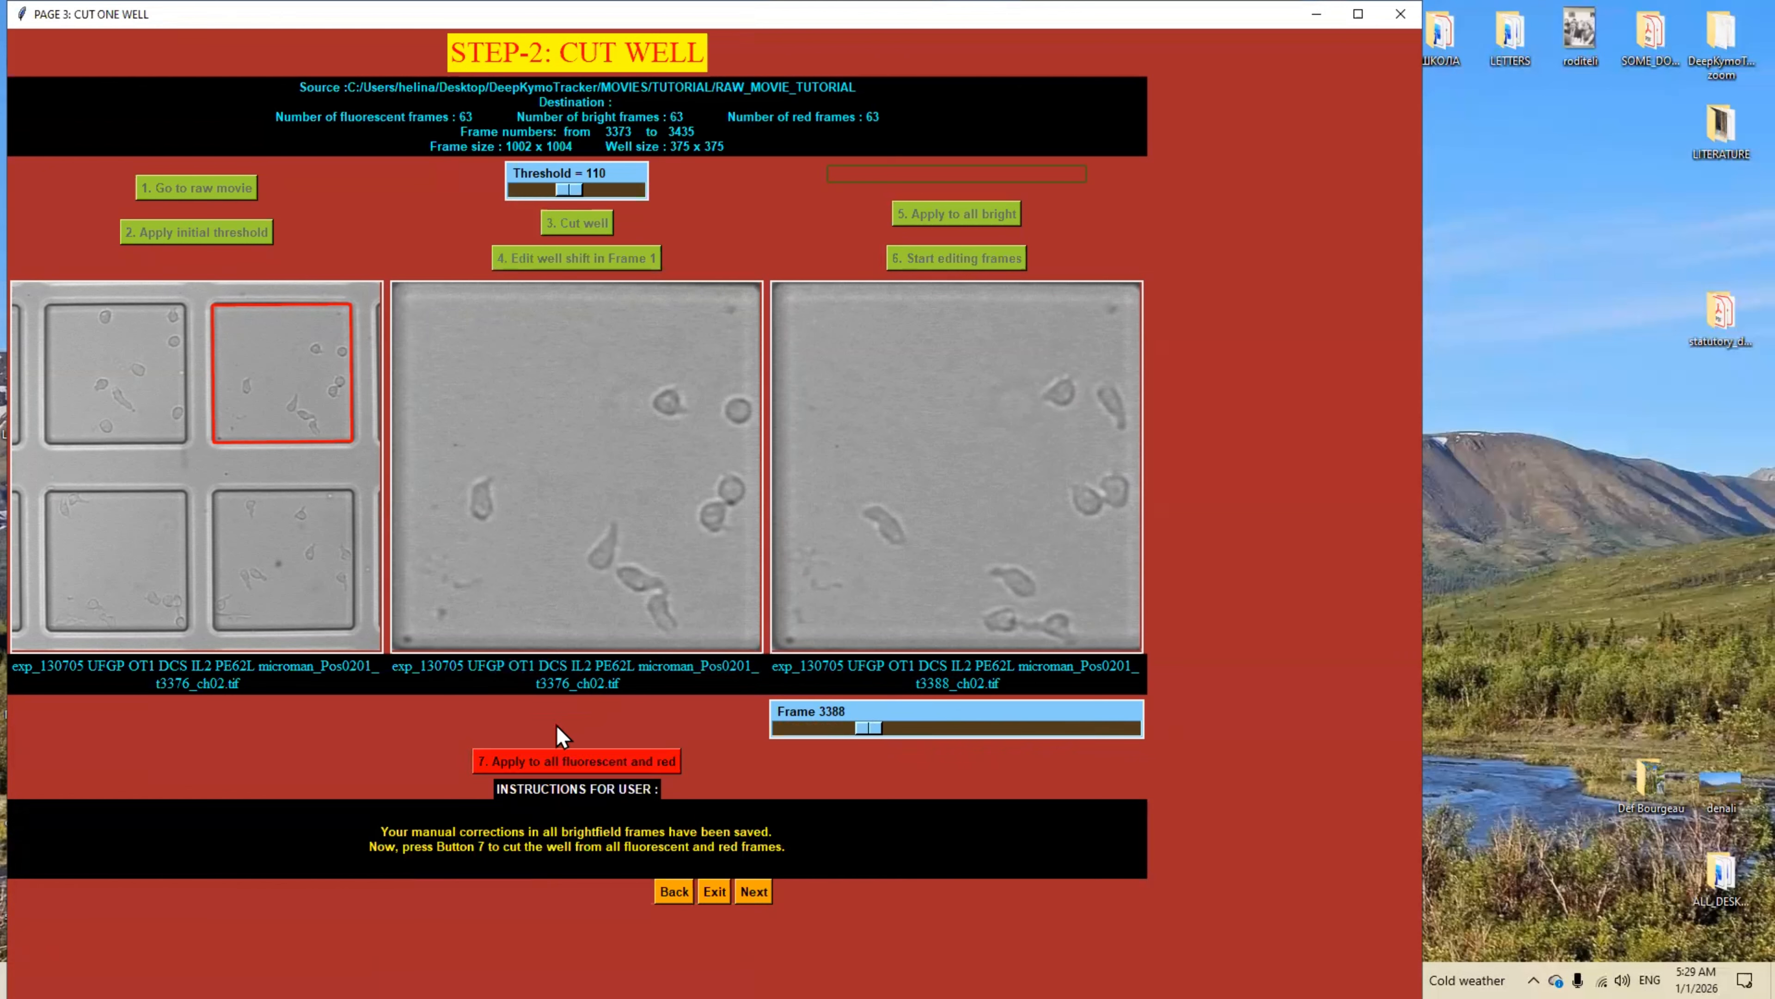
{"action": "left_click", "coordinate": [561, 761]}
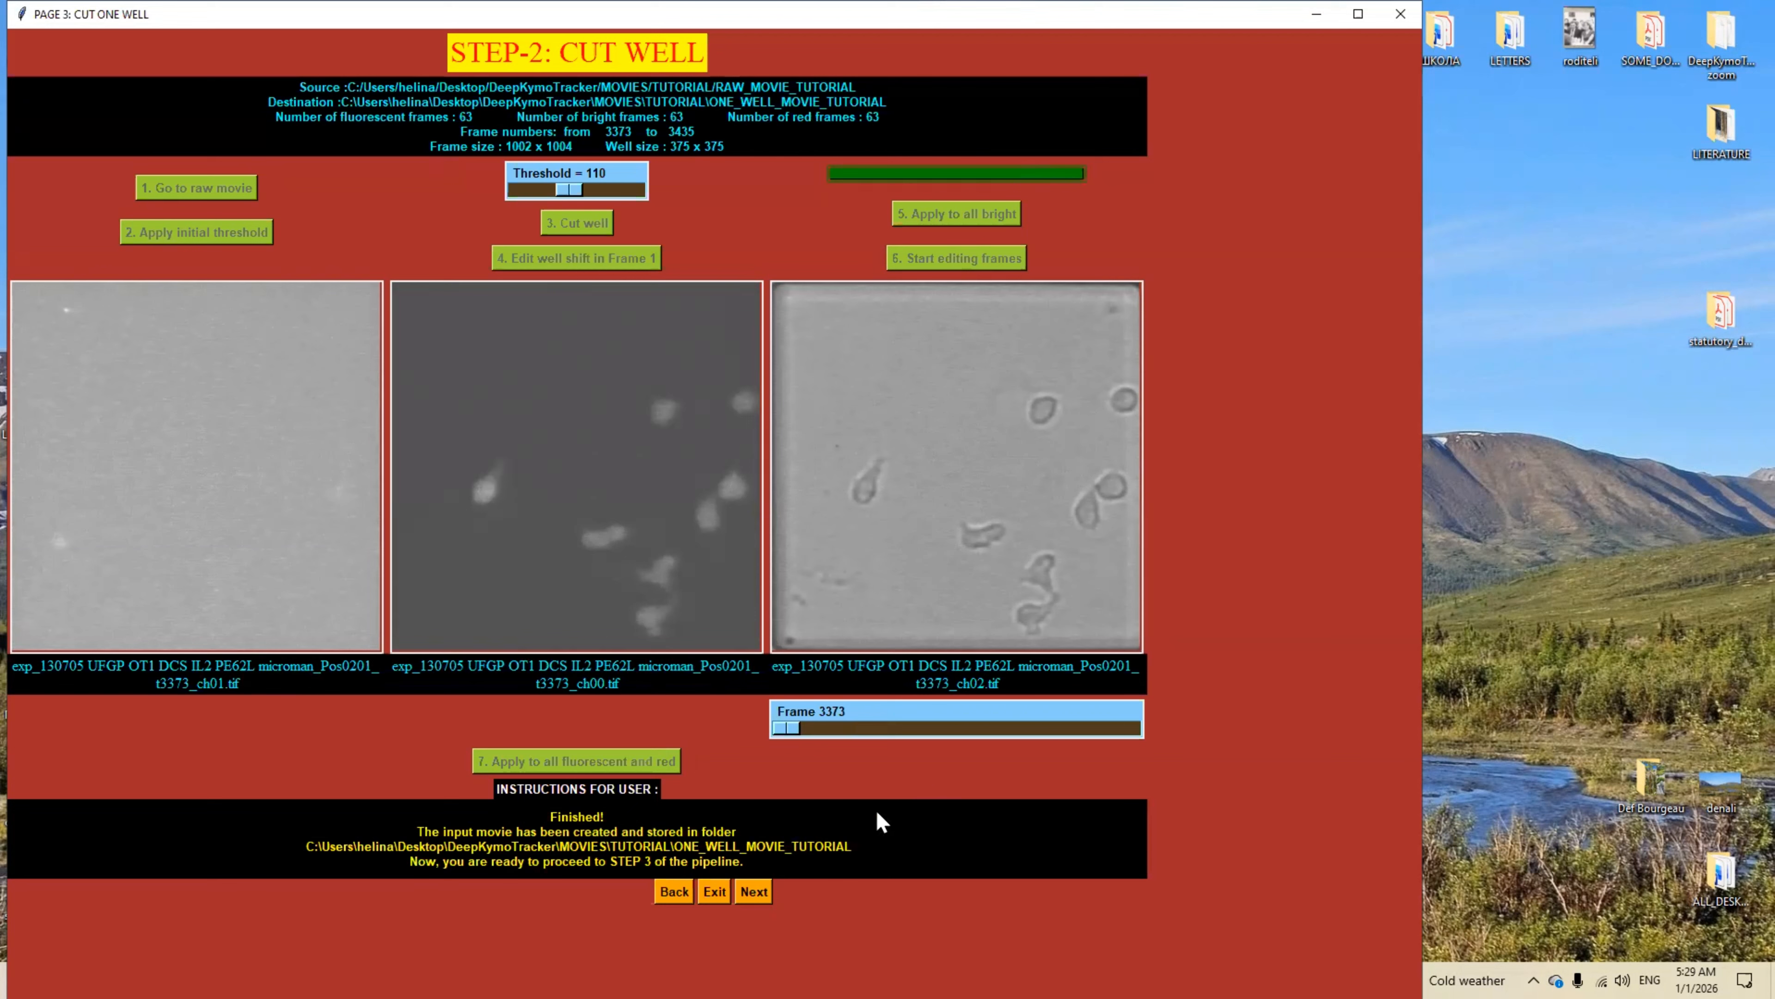
{"action": "left_click_drag", "start_coordinate": [789, 727], "coordinate": [898, 778]}
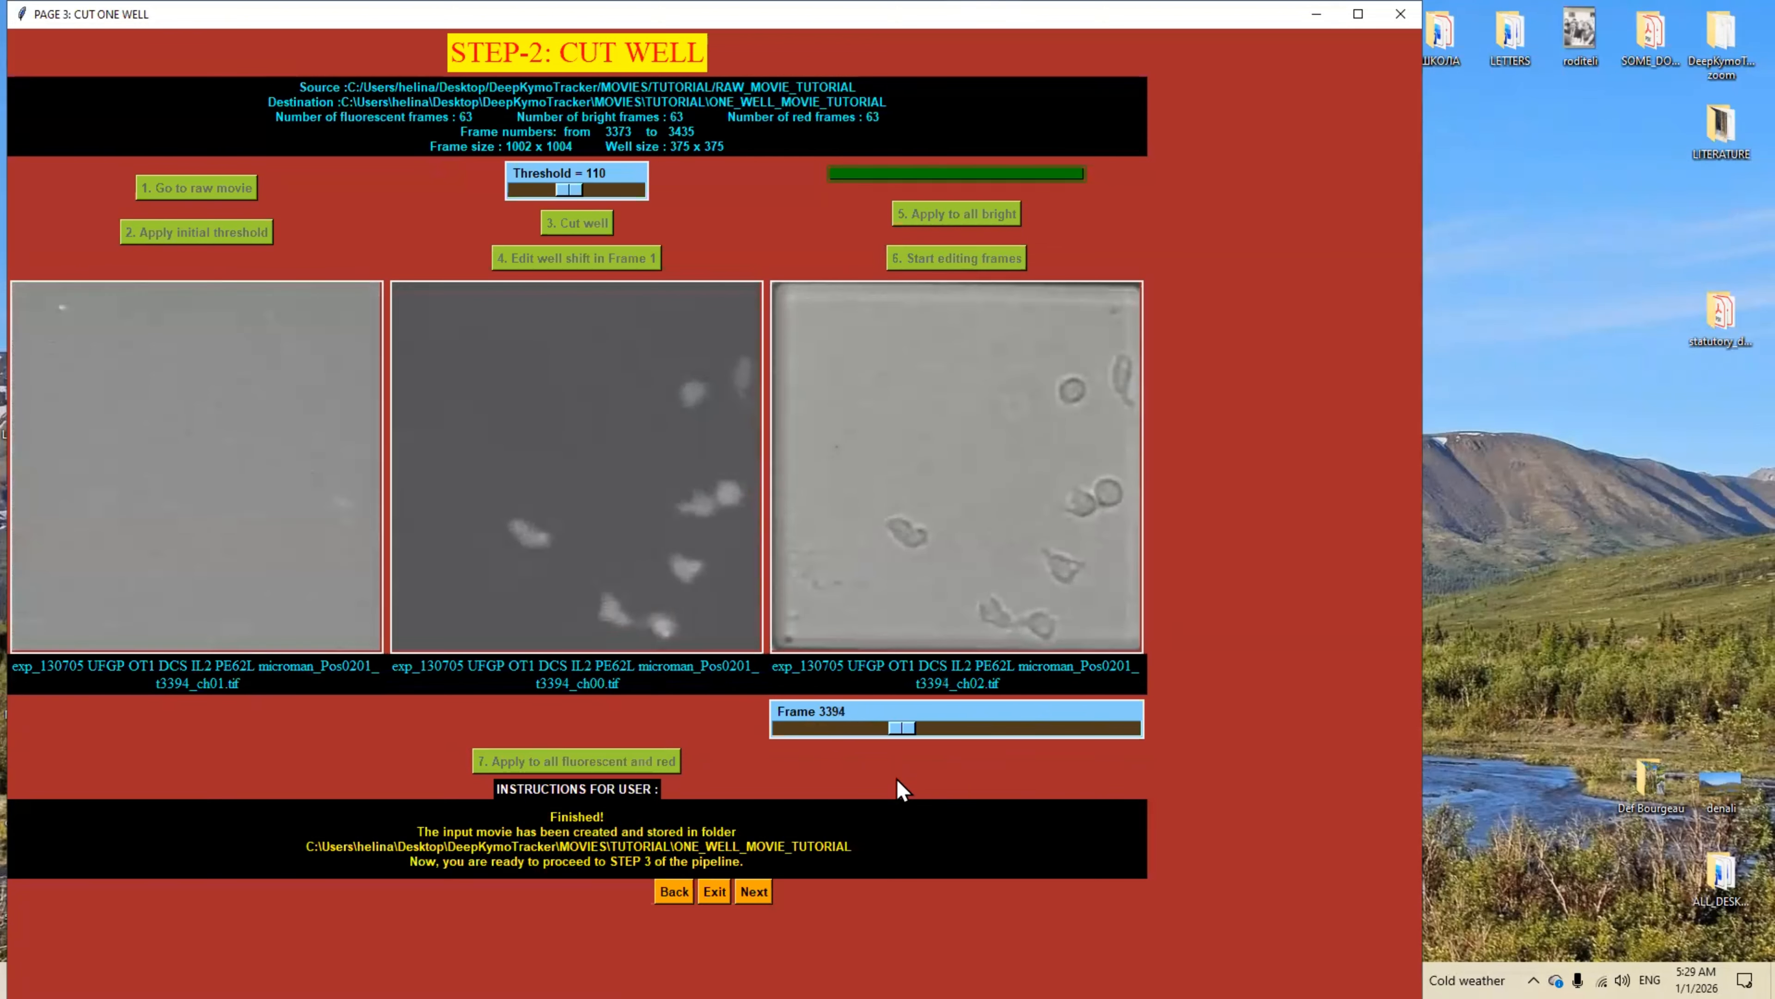